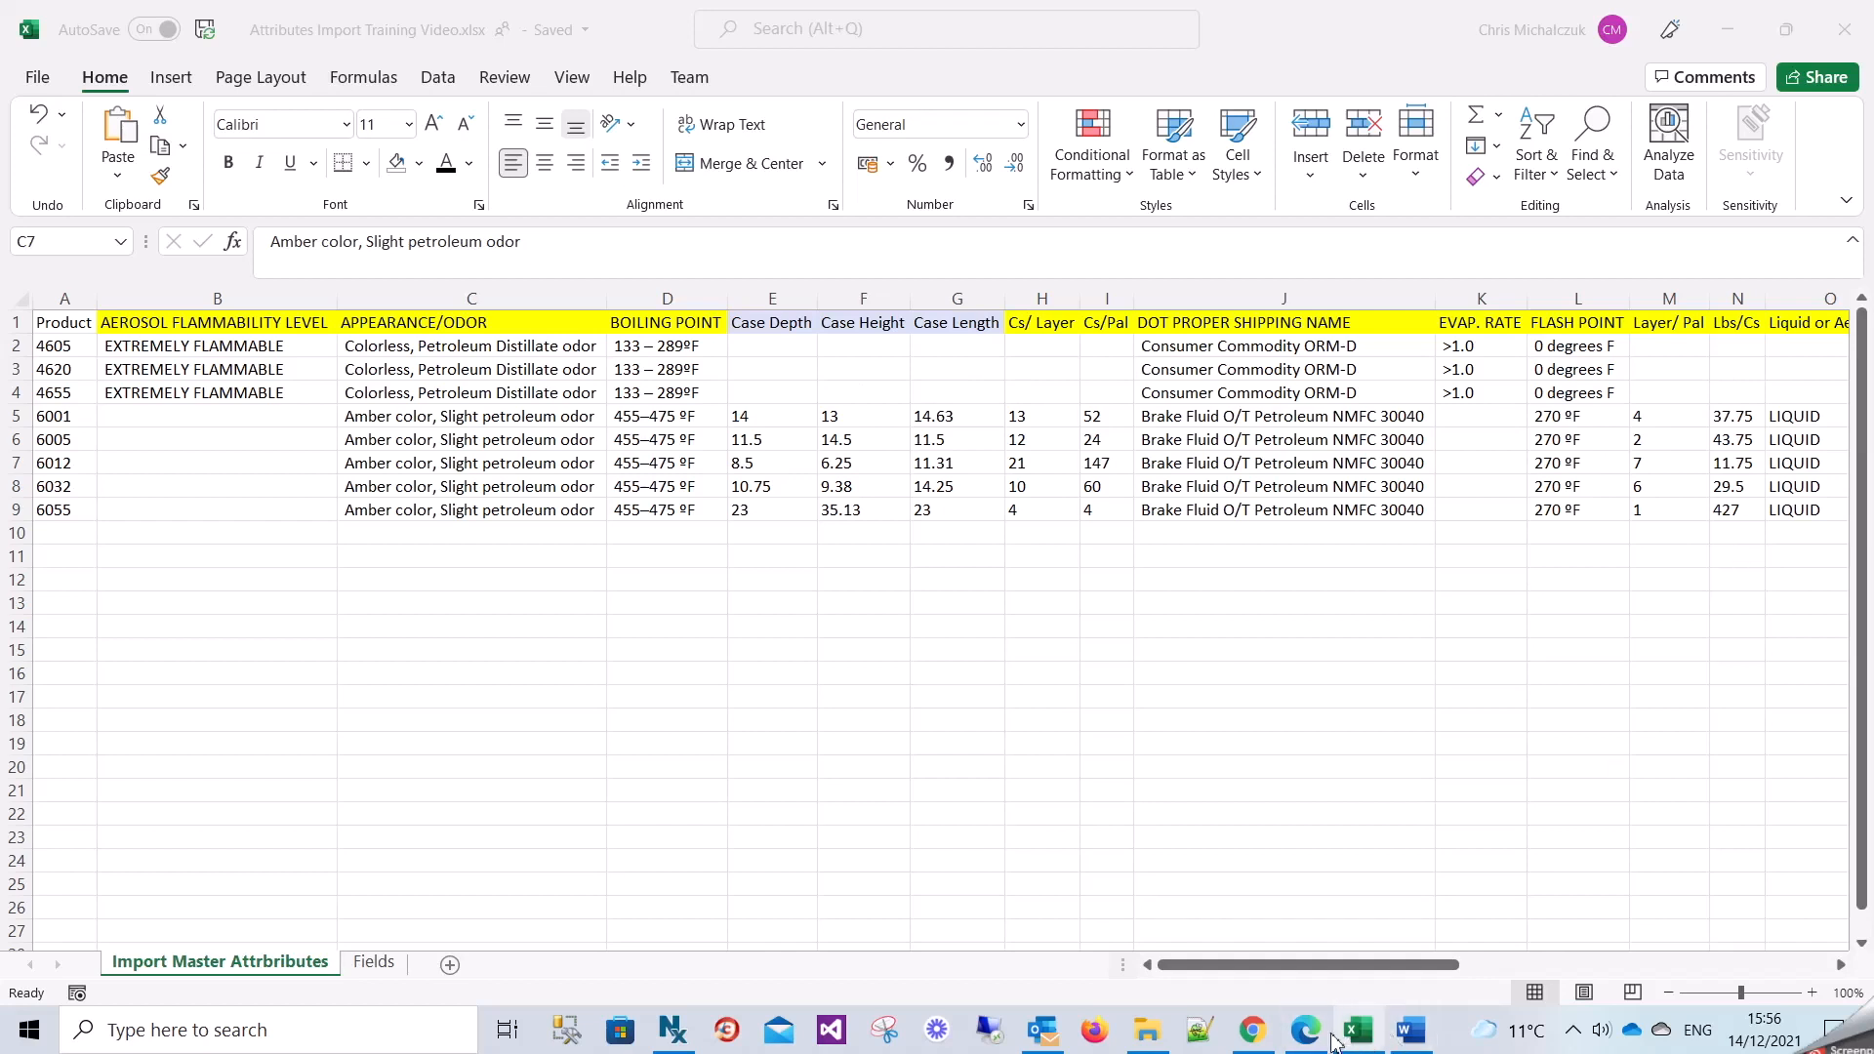
Switch to the Product Information Management site in Microsoft Edge and show it full screen.
mouse_move(1315, 1037)
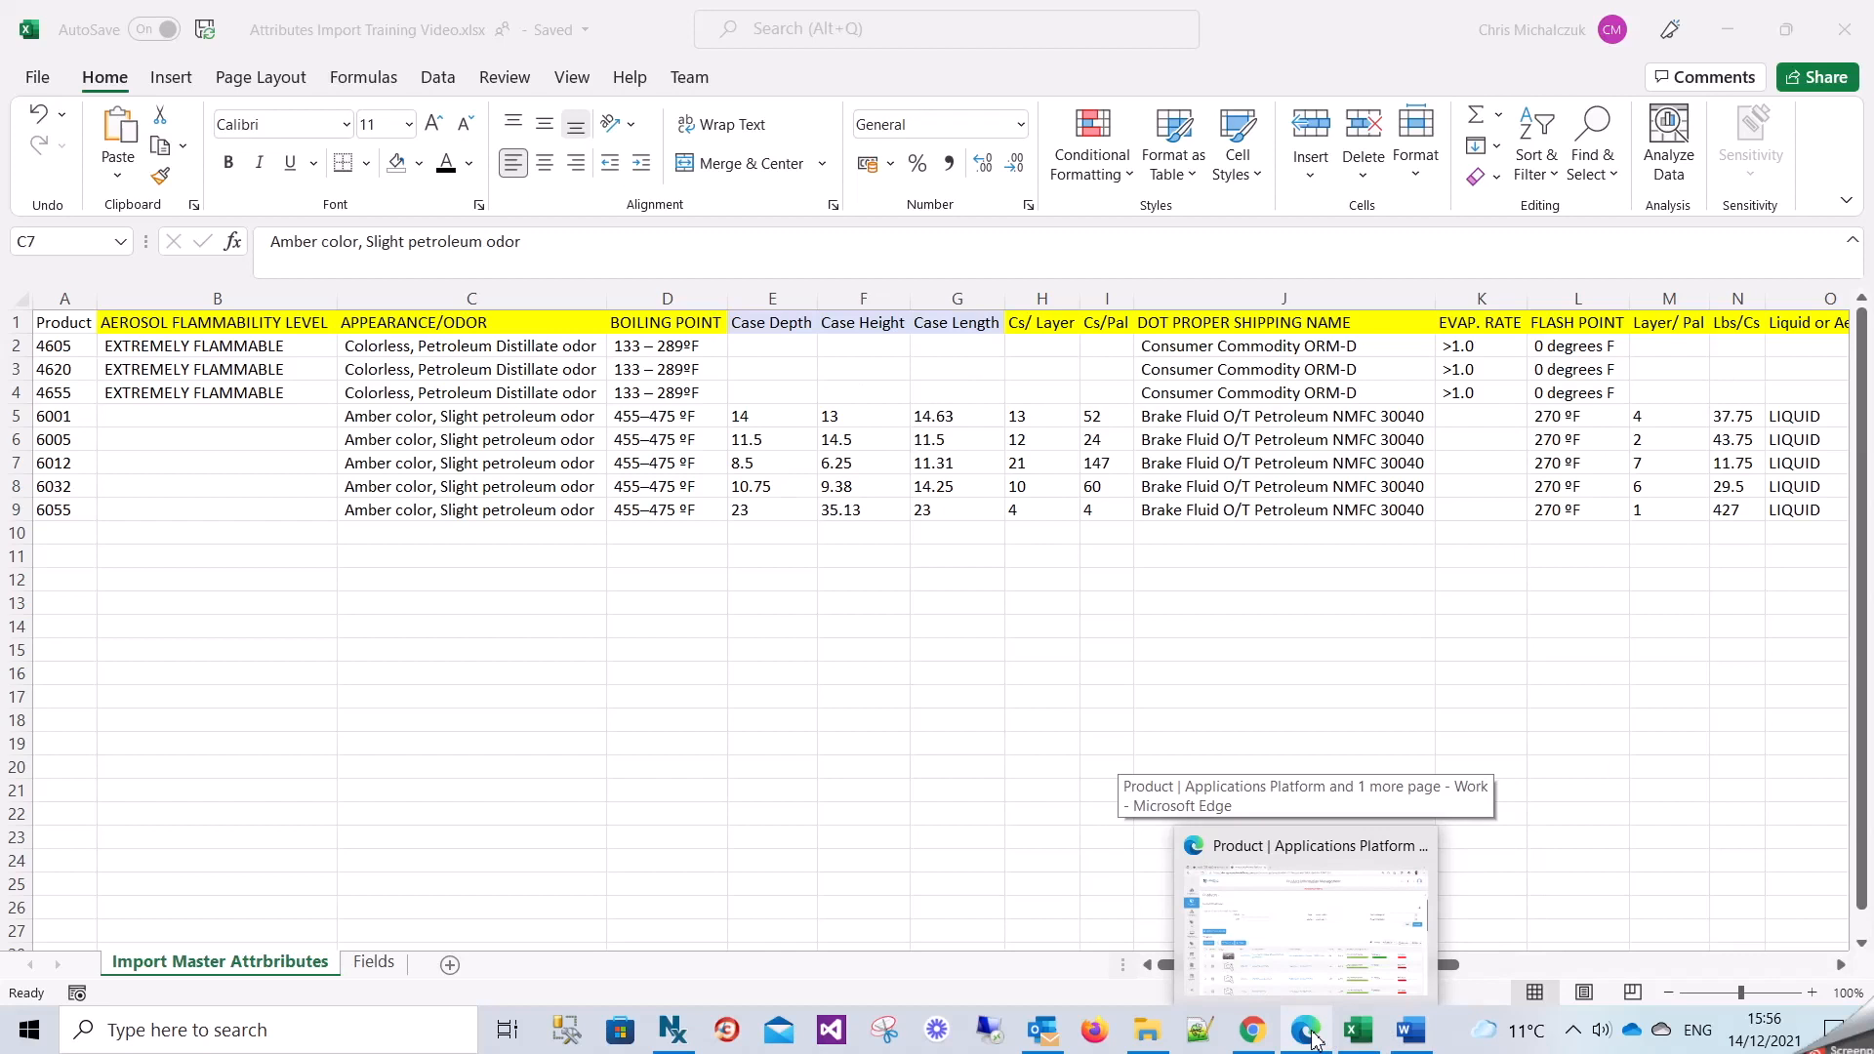
mouse_move(1256, 1044)
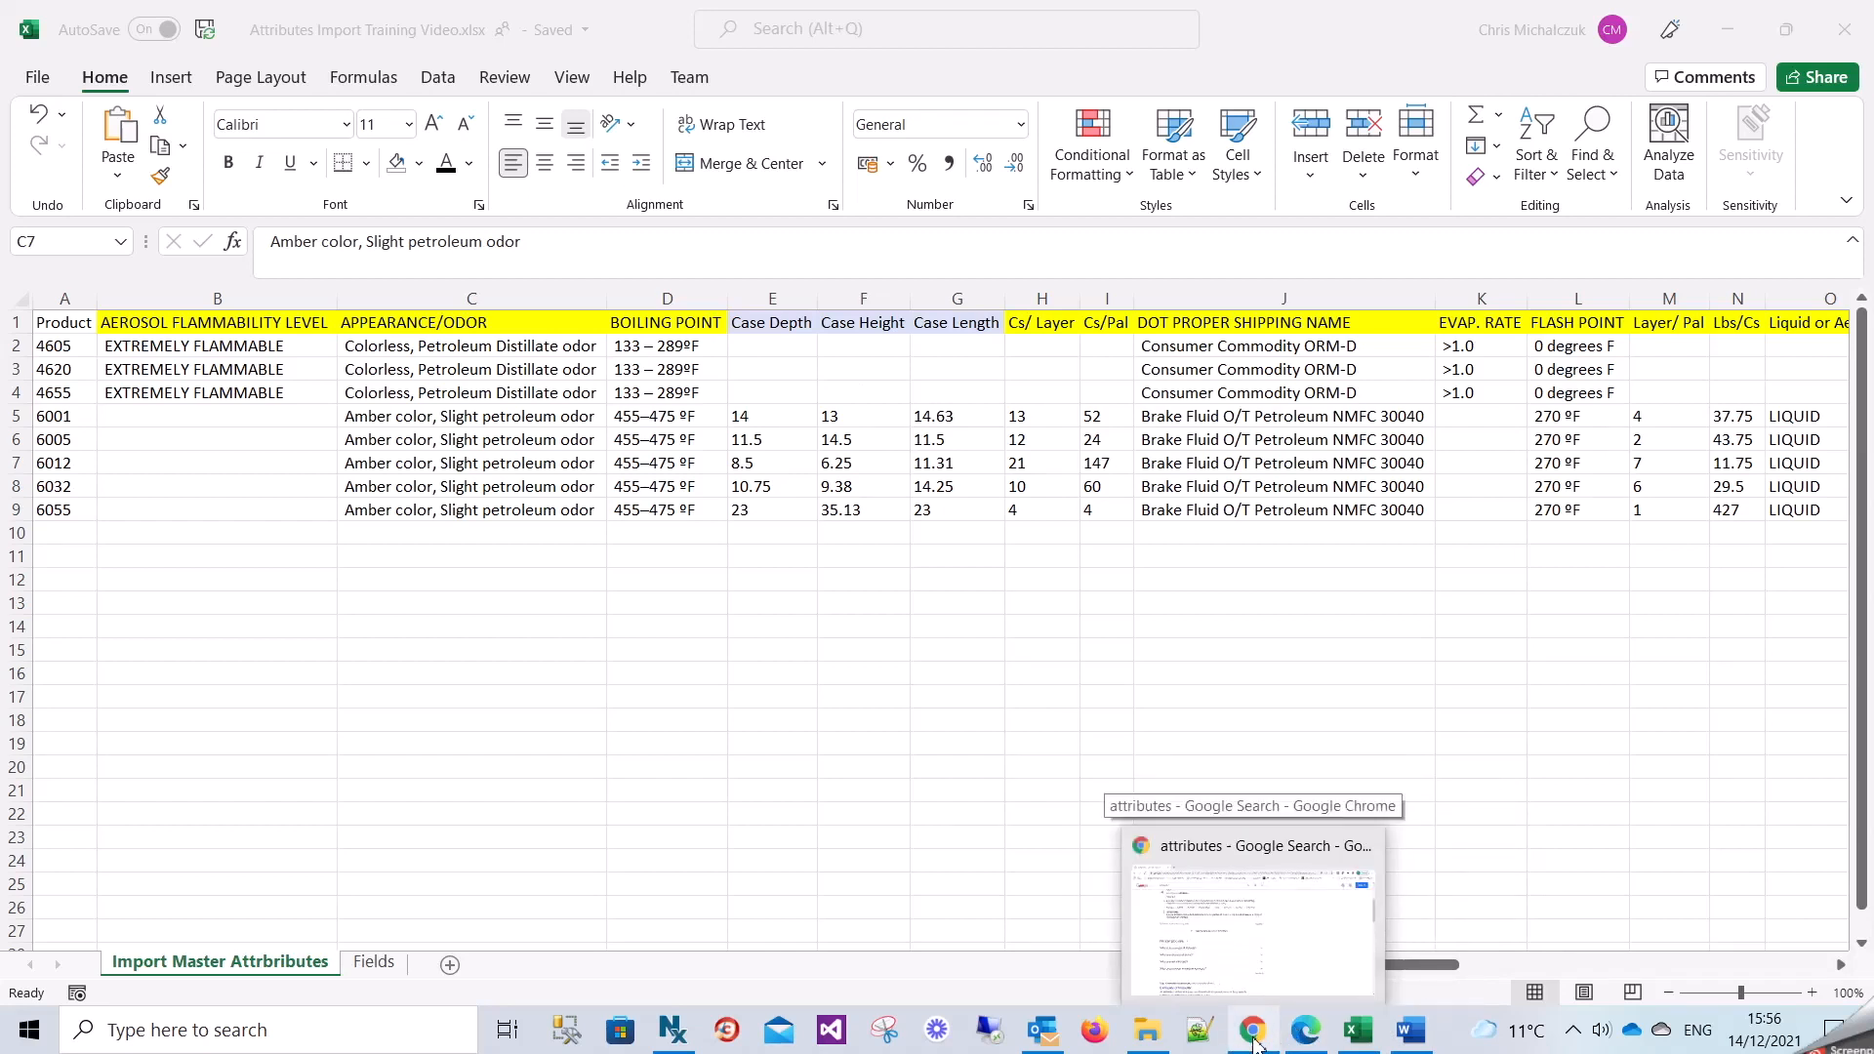
click(1305, 1040)
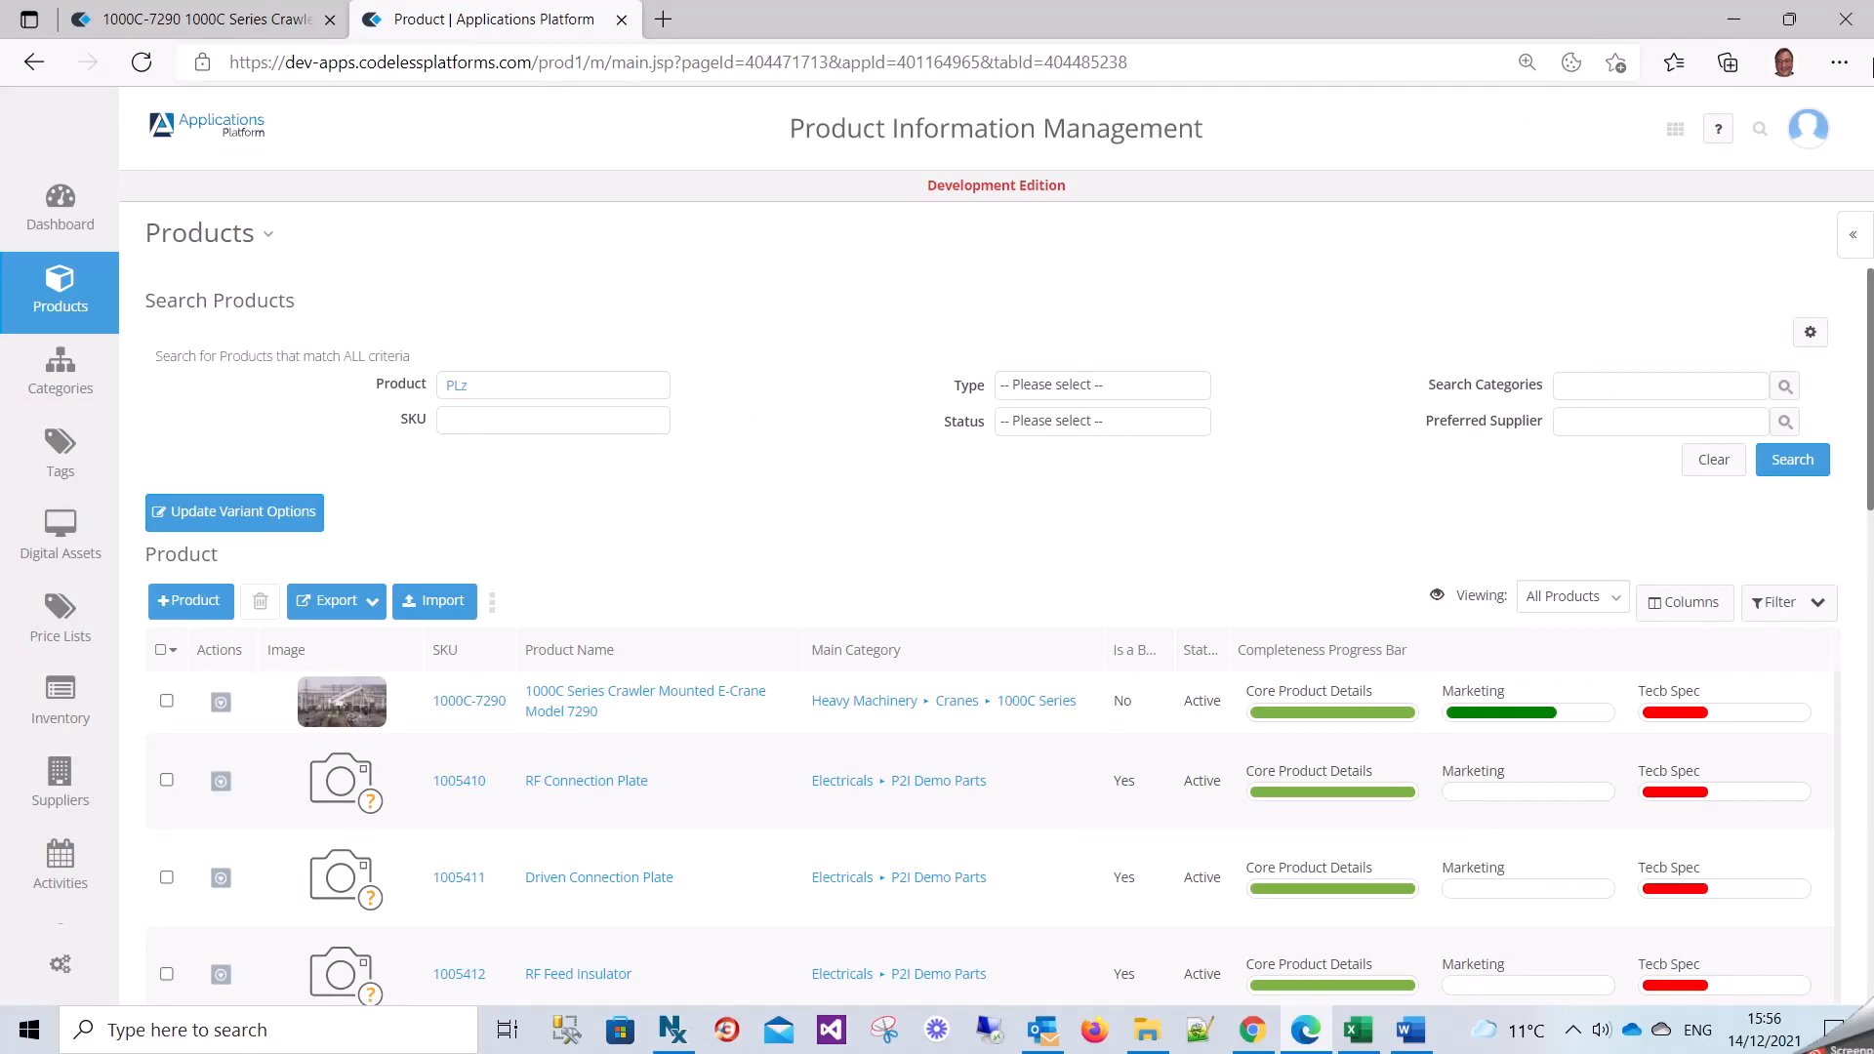
click(1839, 62)
key(F11)
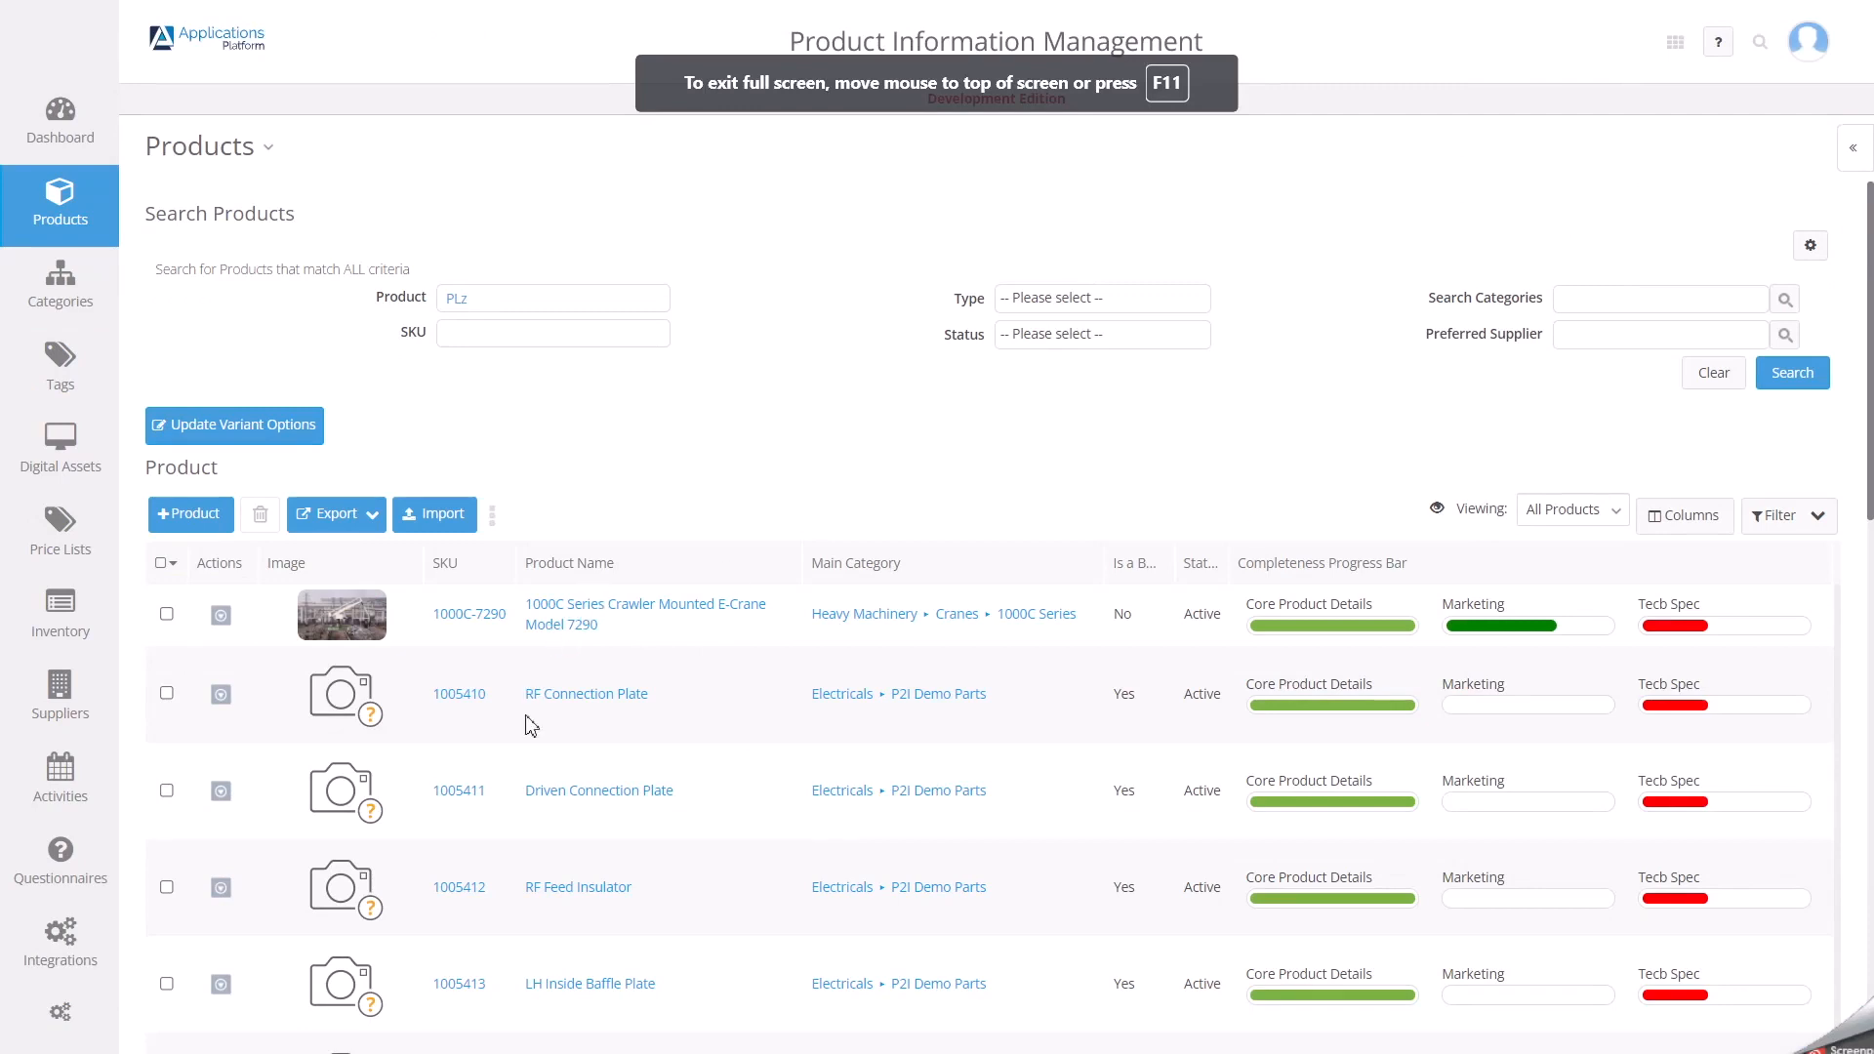
Fill in PLZ6 as the Product criterion of the product search.
click(1616, 508)
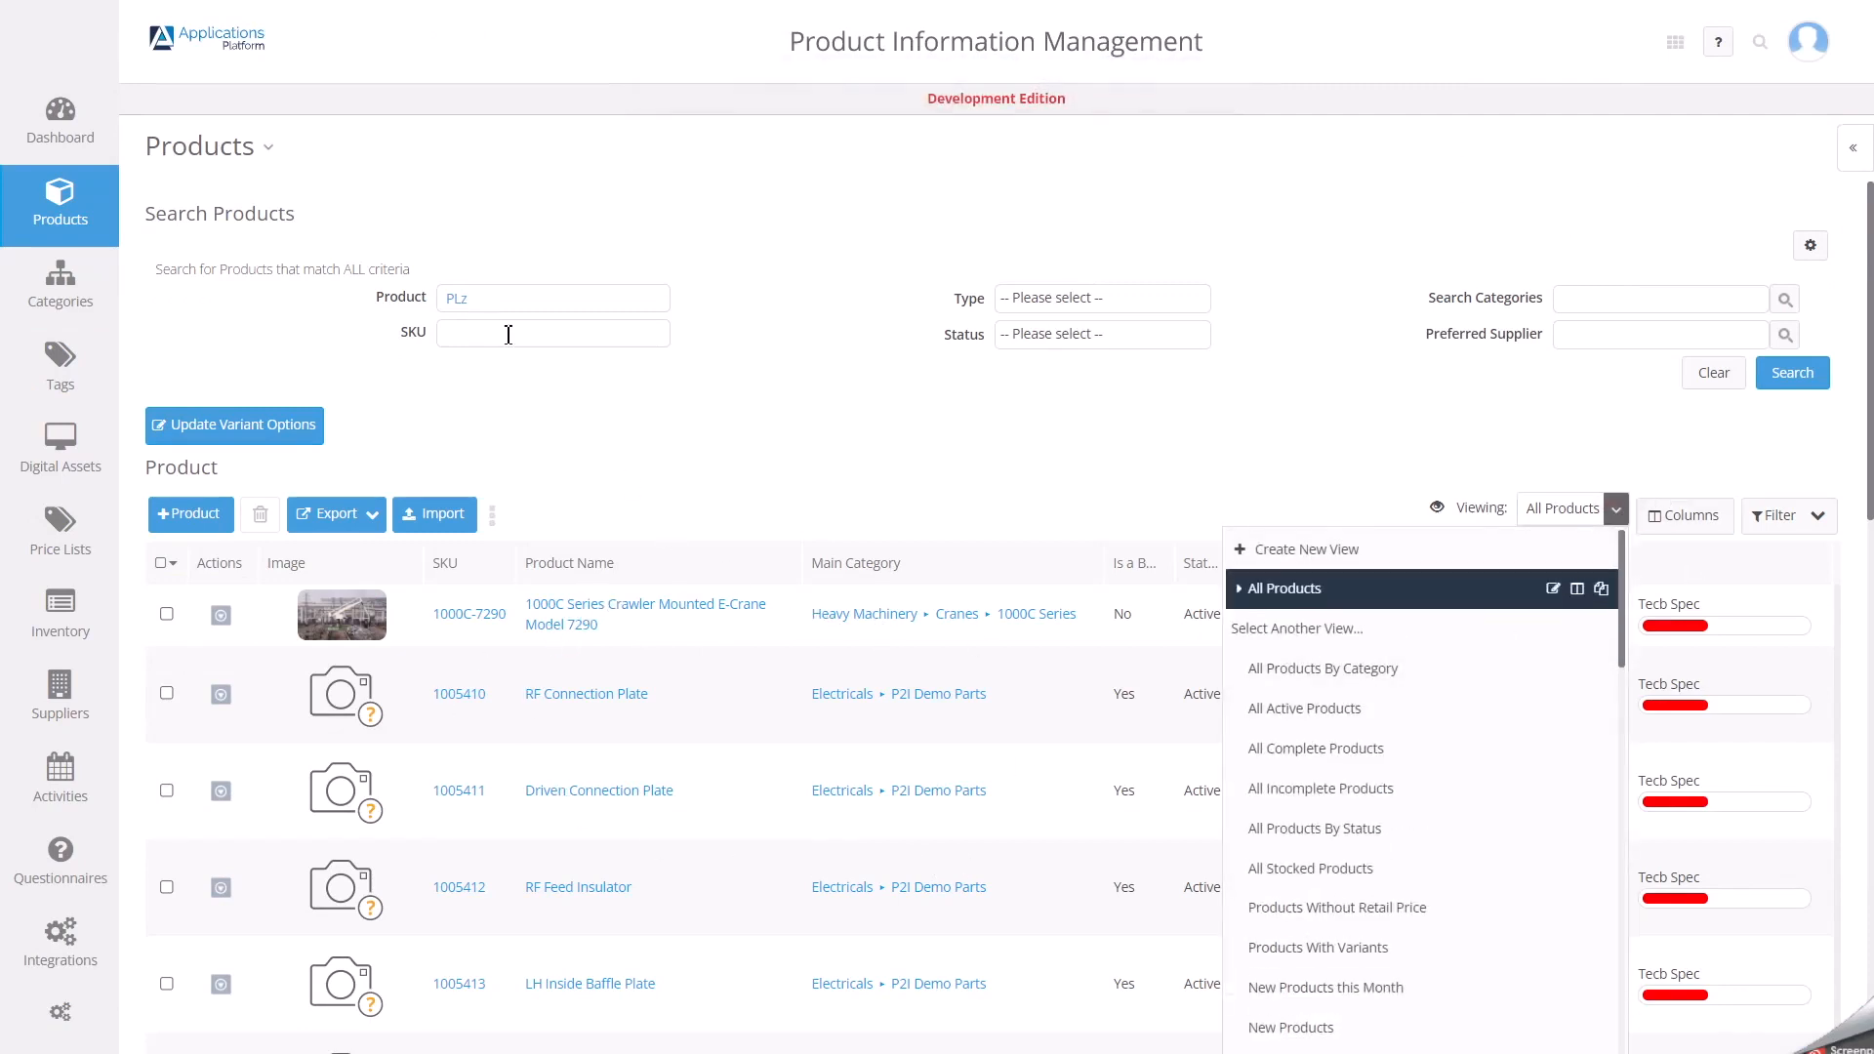
click(493, 305)
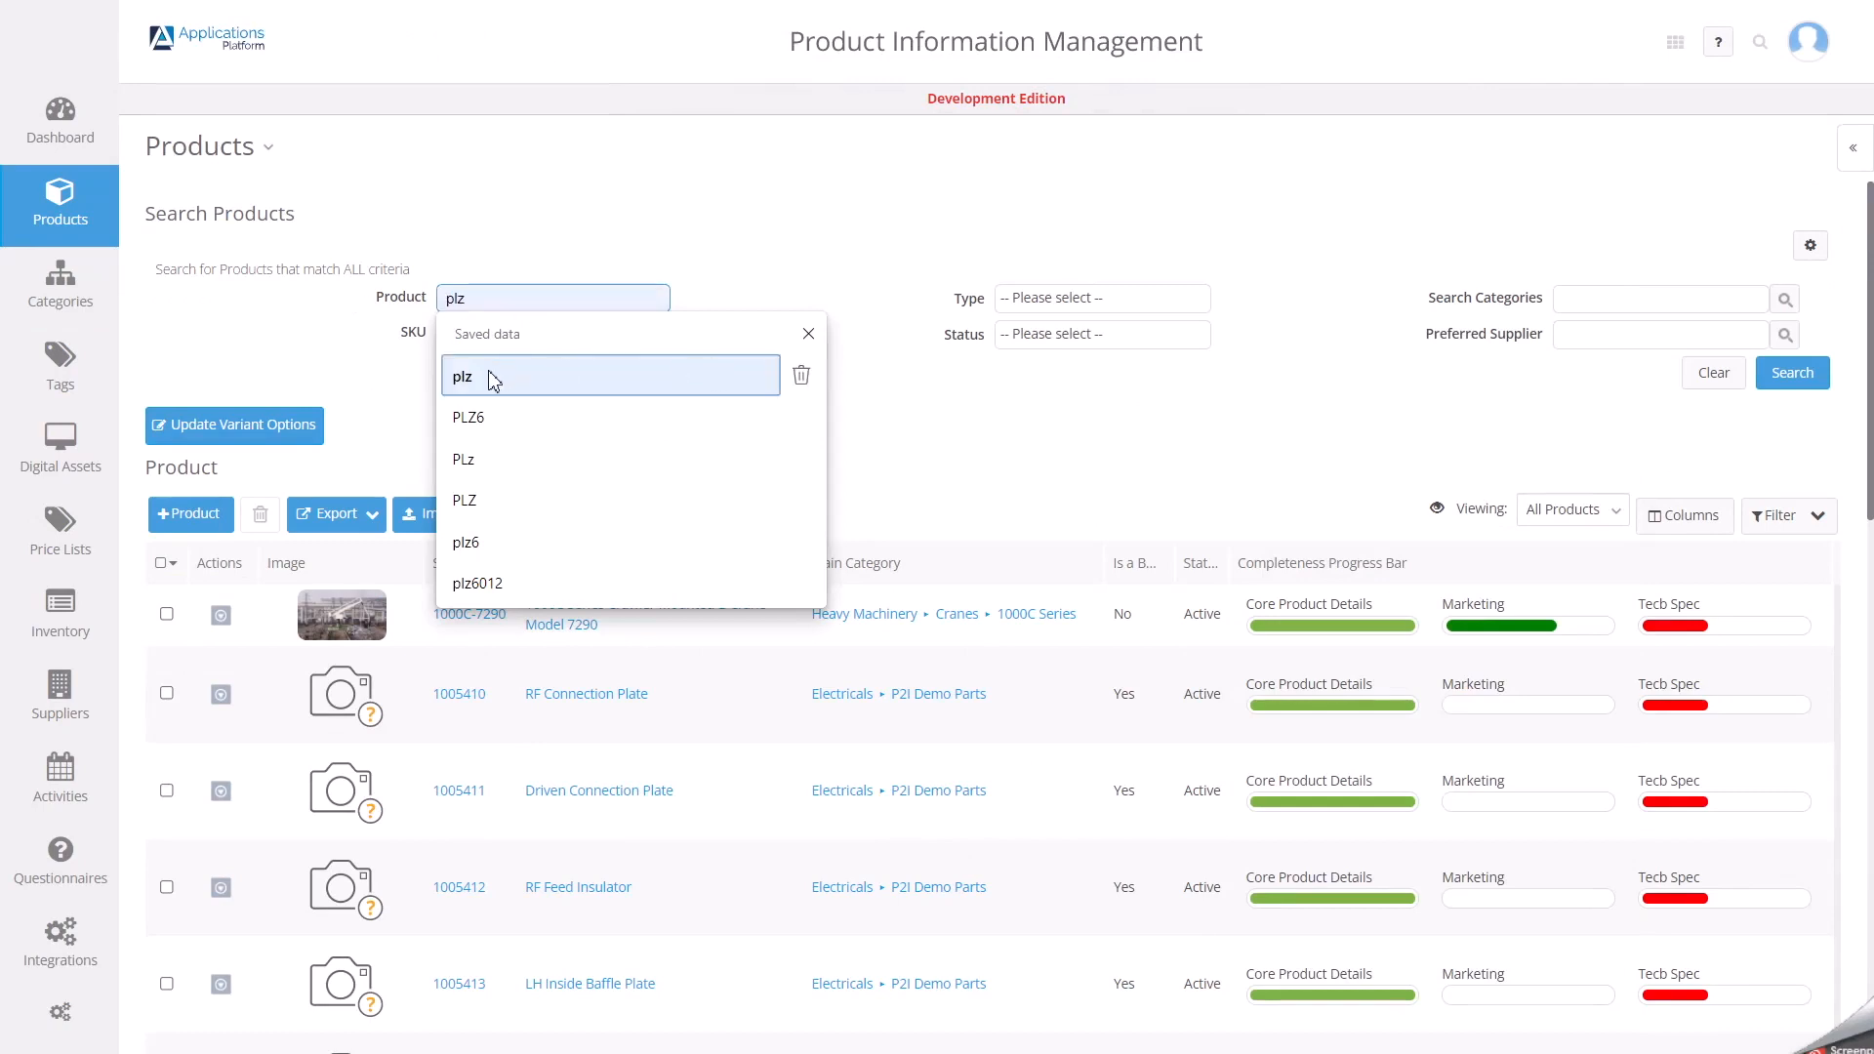
click(485, 418)
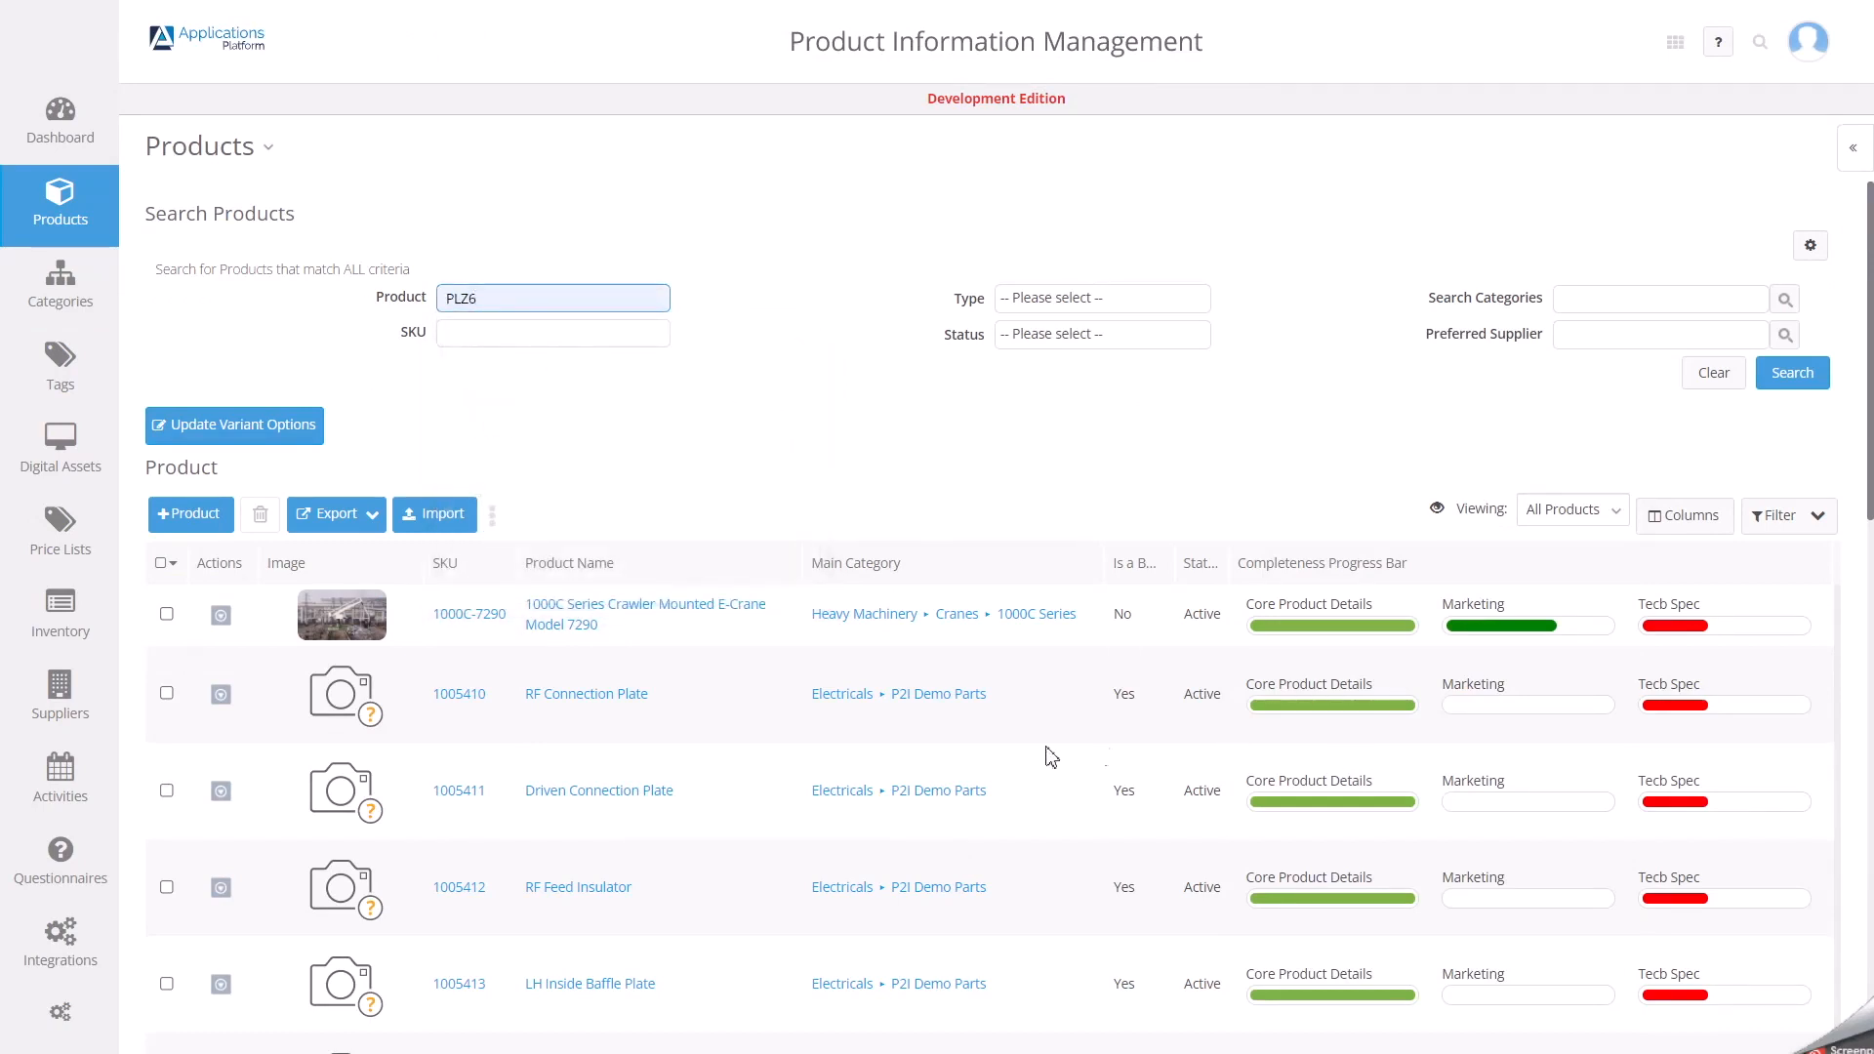
Show the product list in the All Active Products and All Complete Products views, and return to All Products.
click(1601, 511)
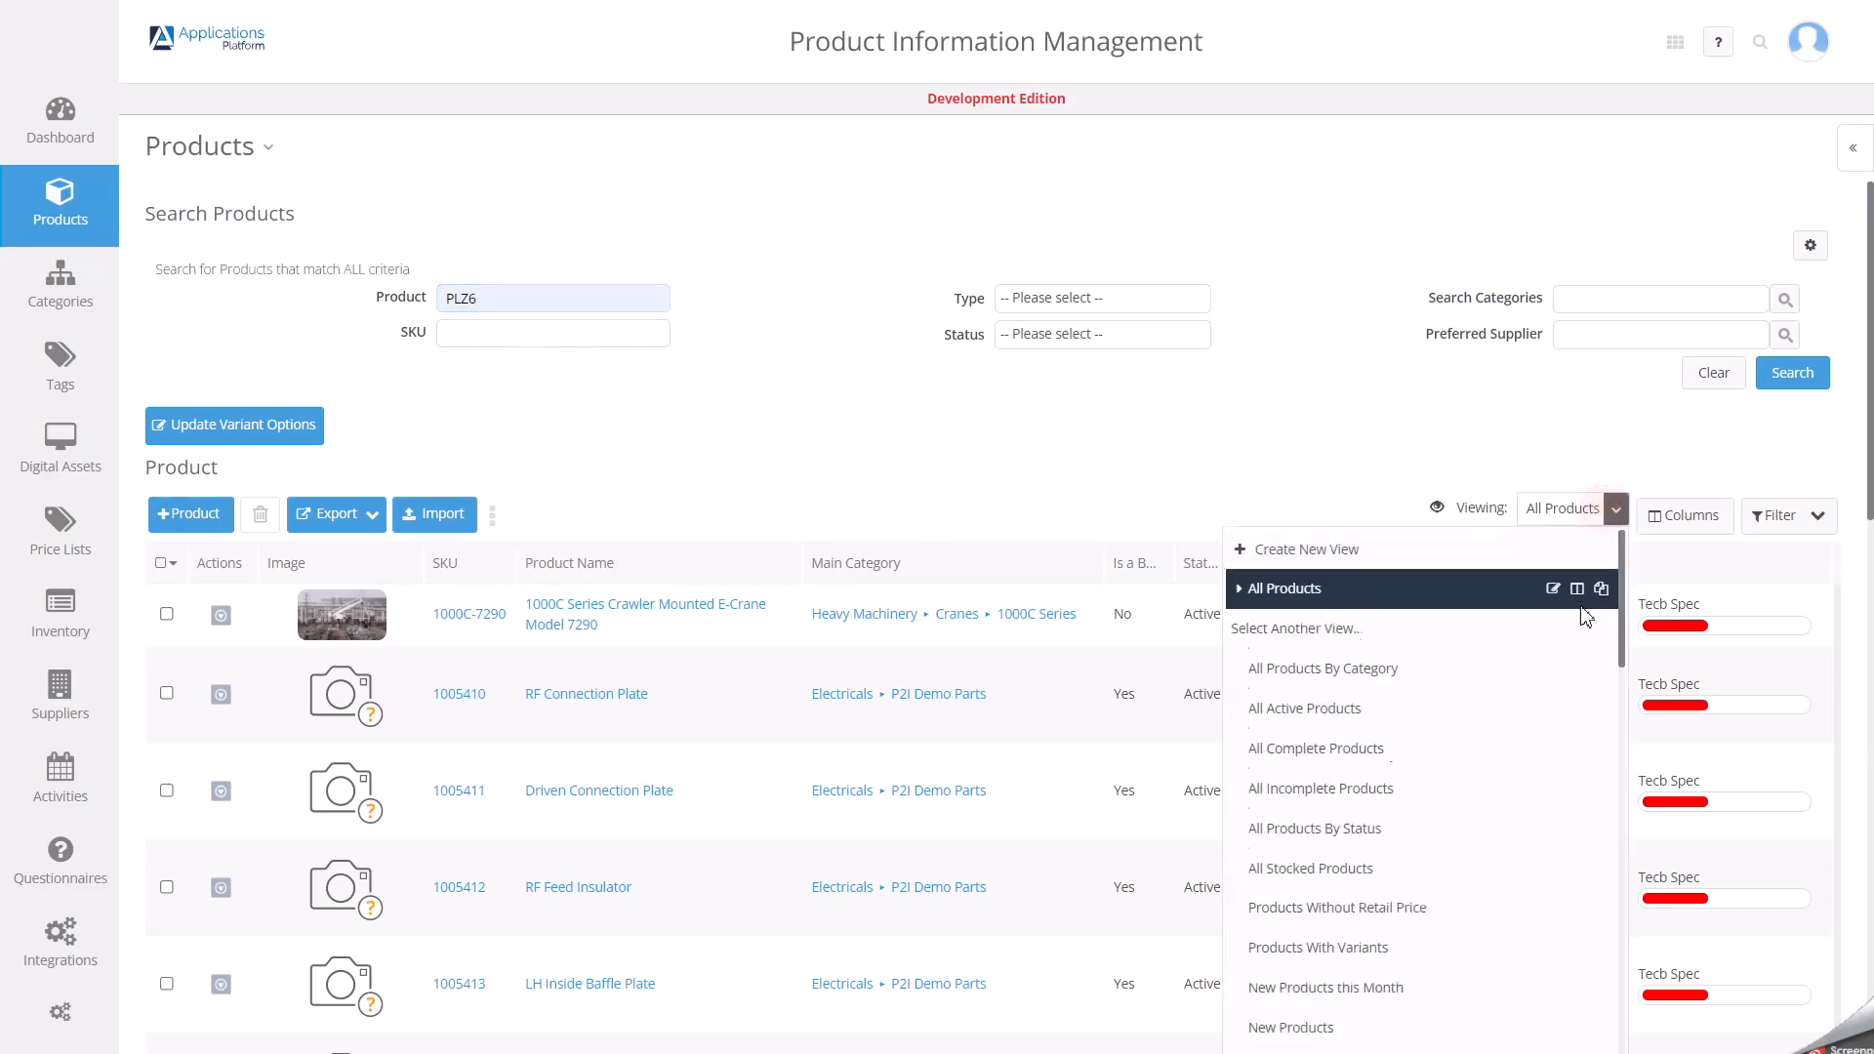
click(1343, 720)
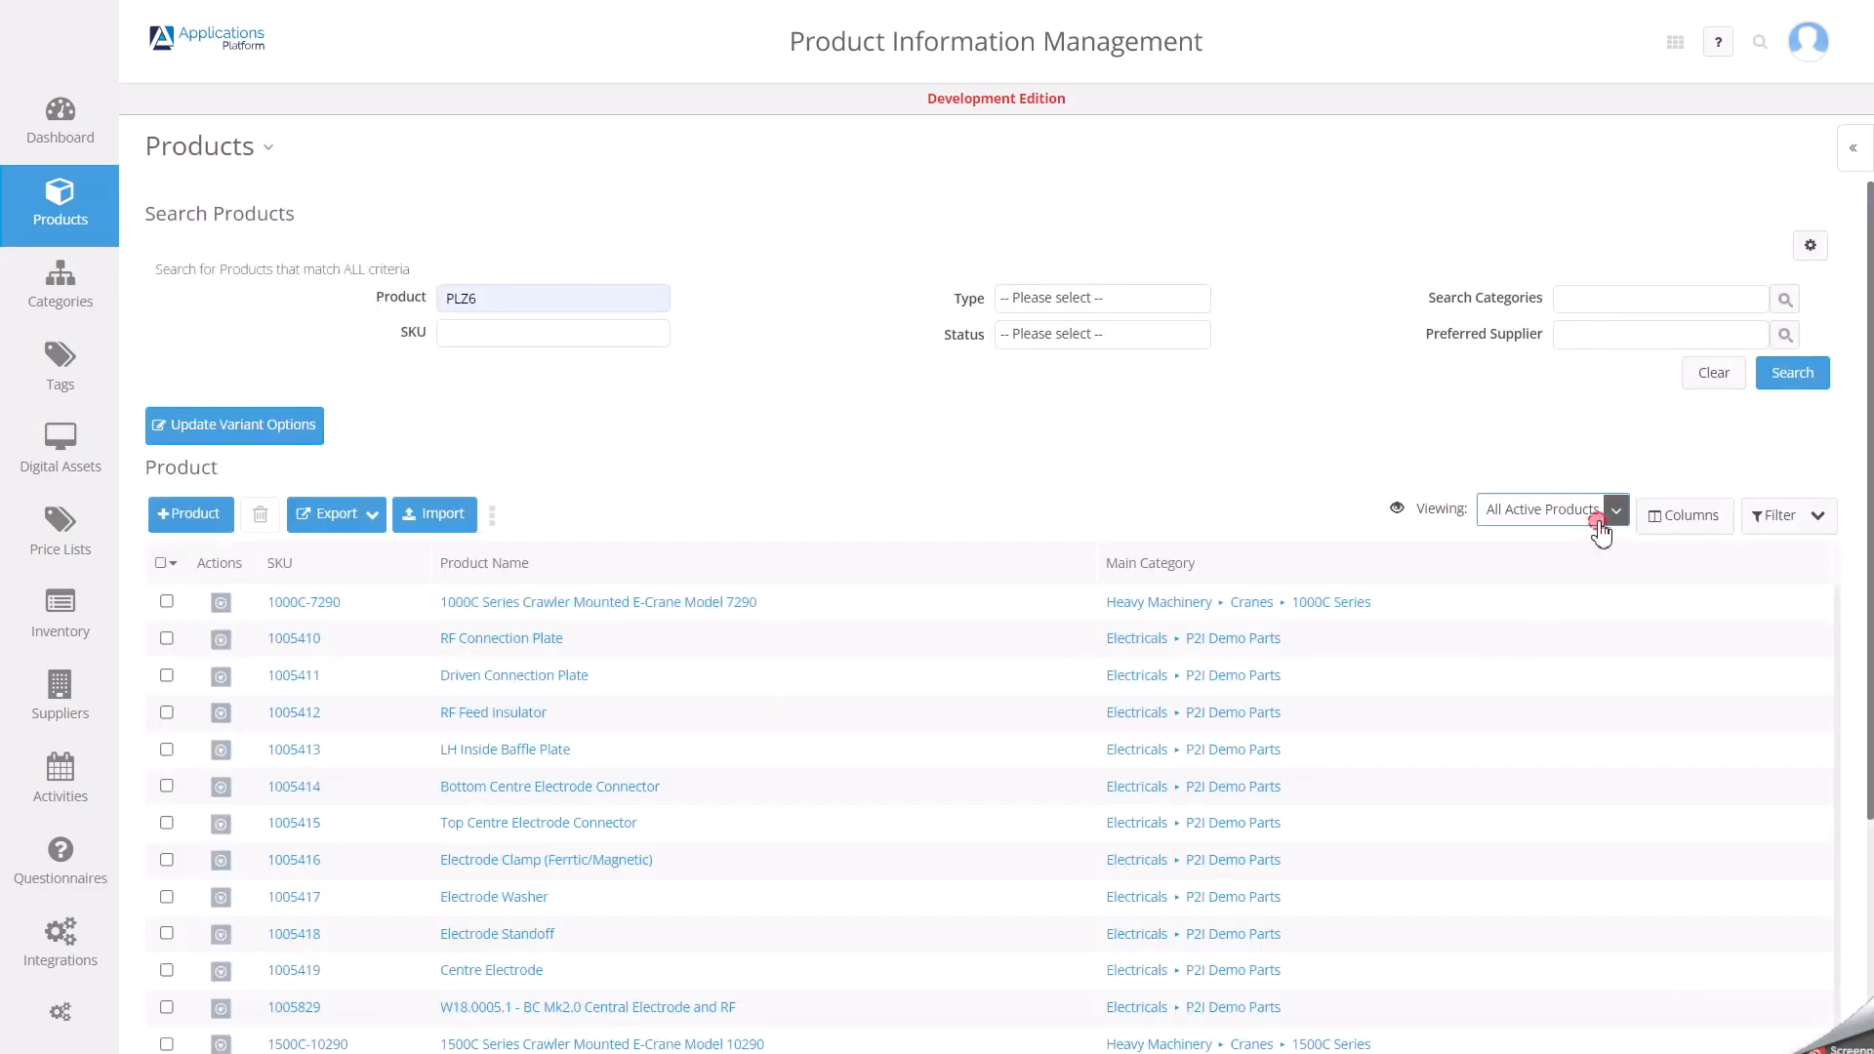
click(1603, 514)
click(1319, 750)
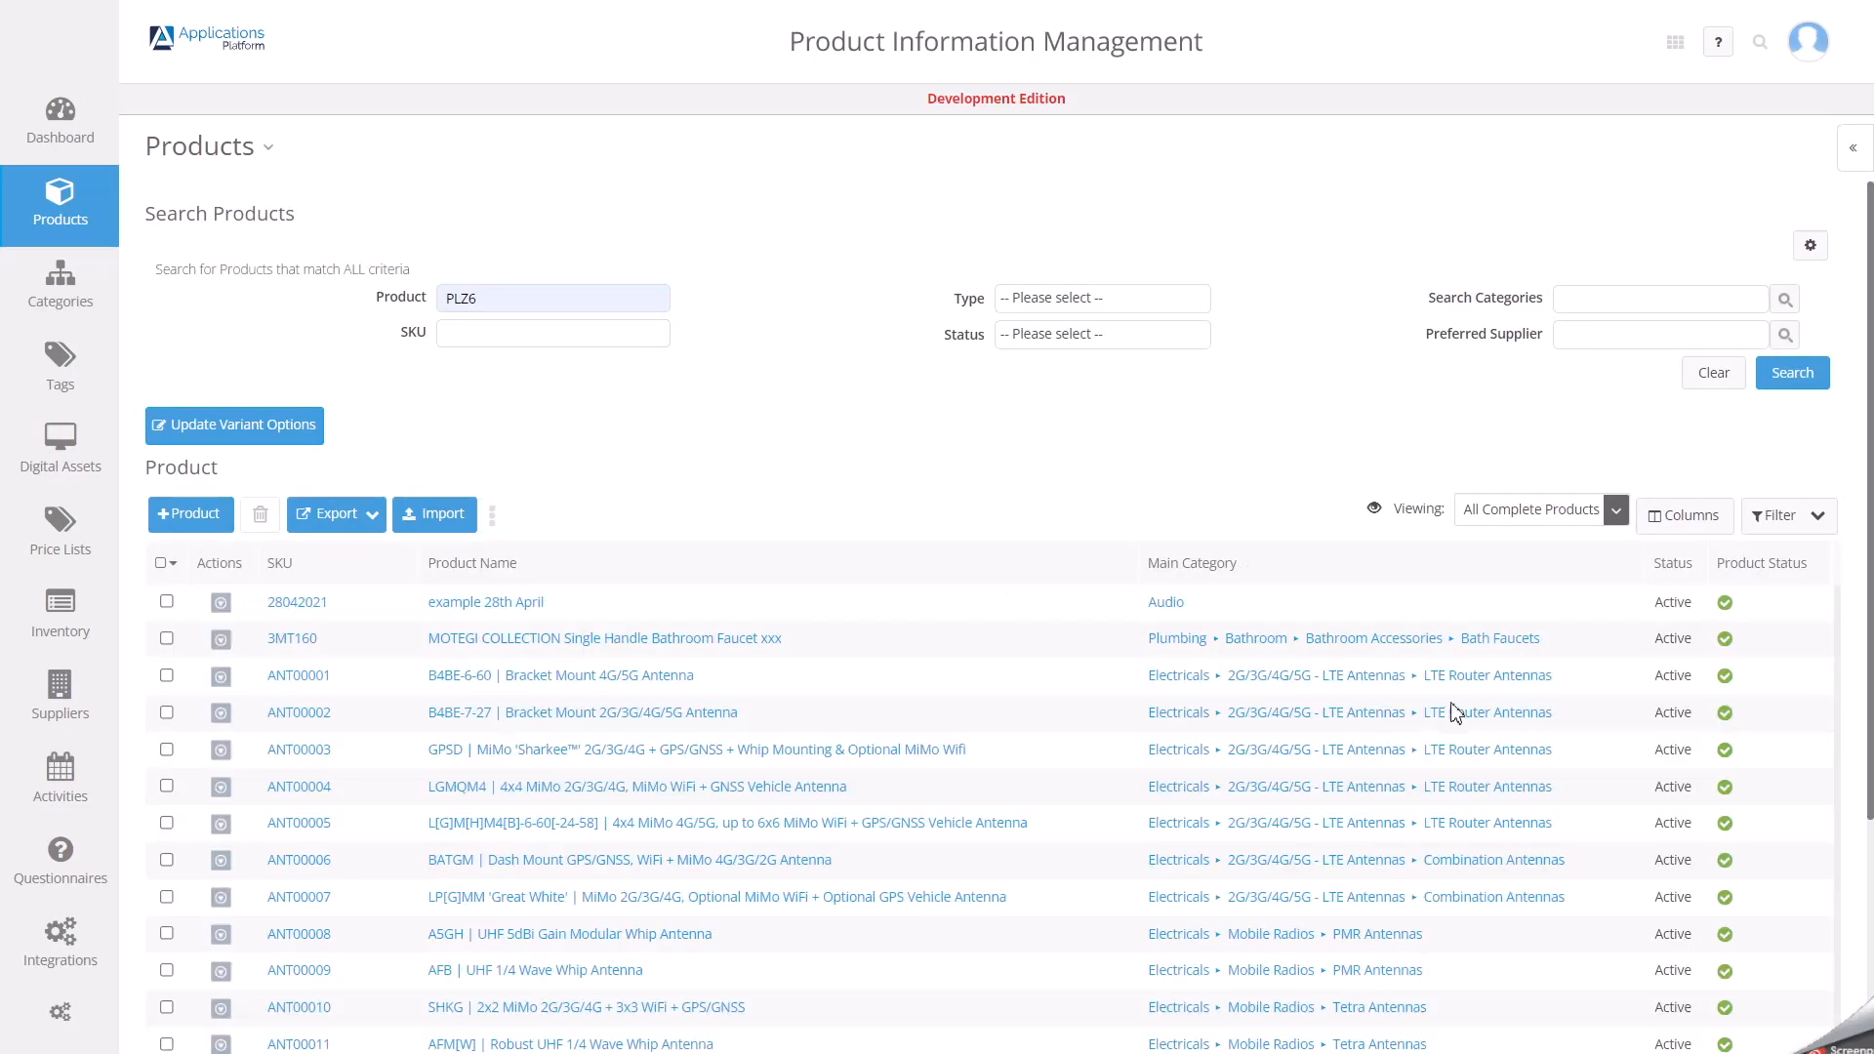
click(1615, 510)
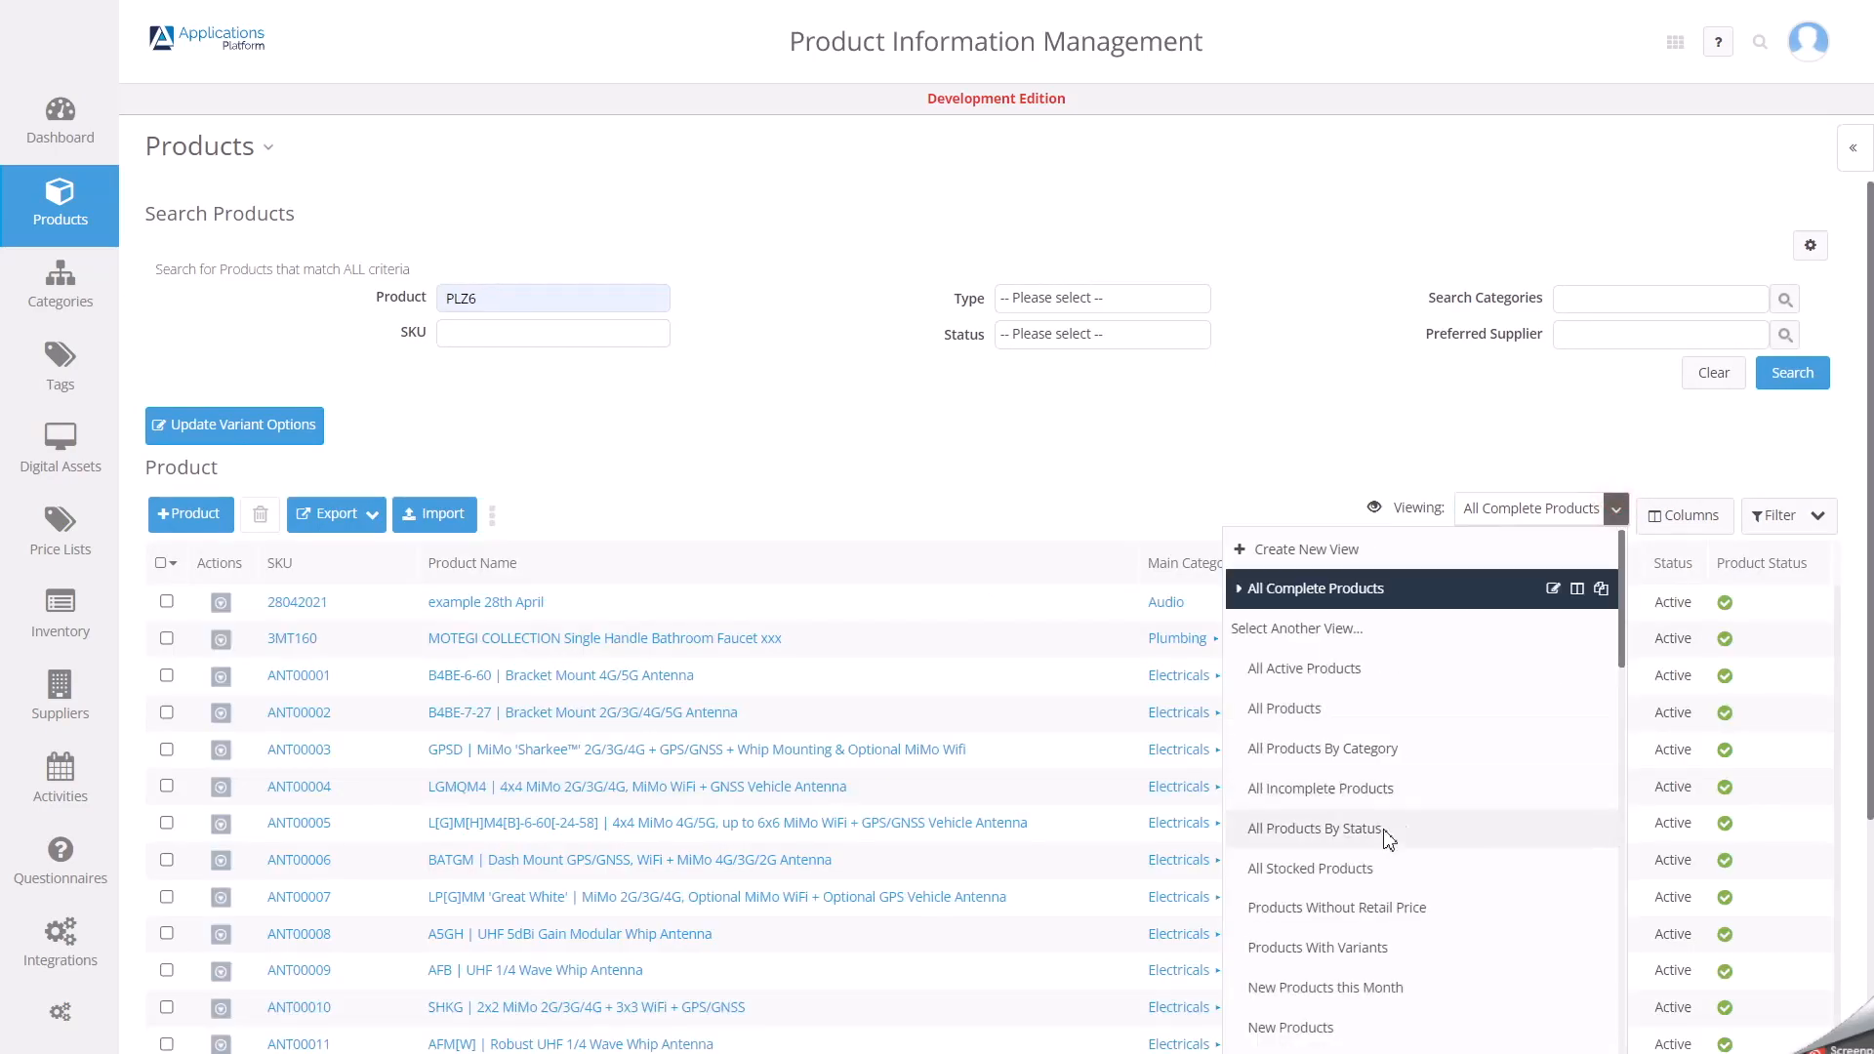
click(1305, 710)
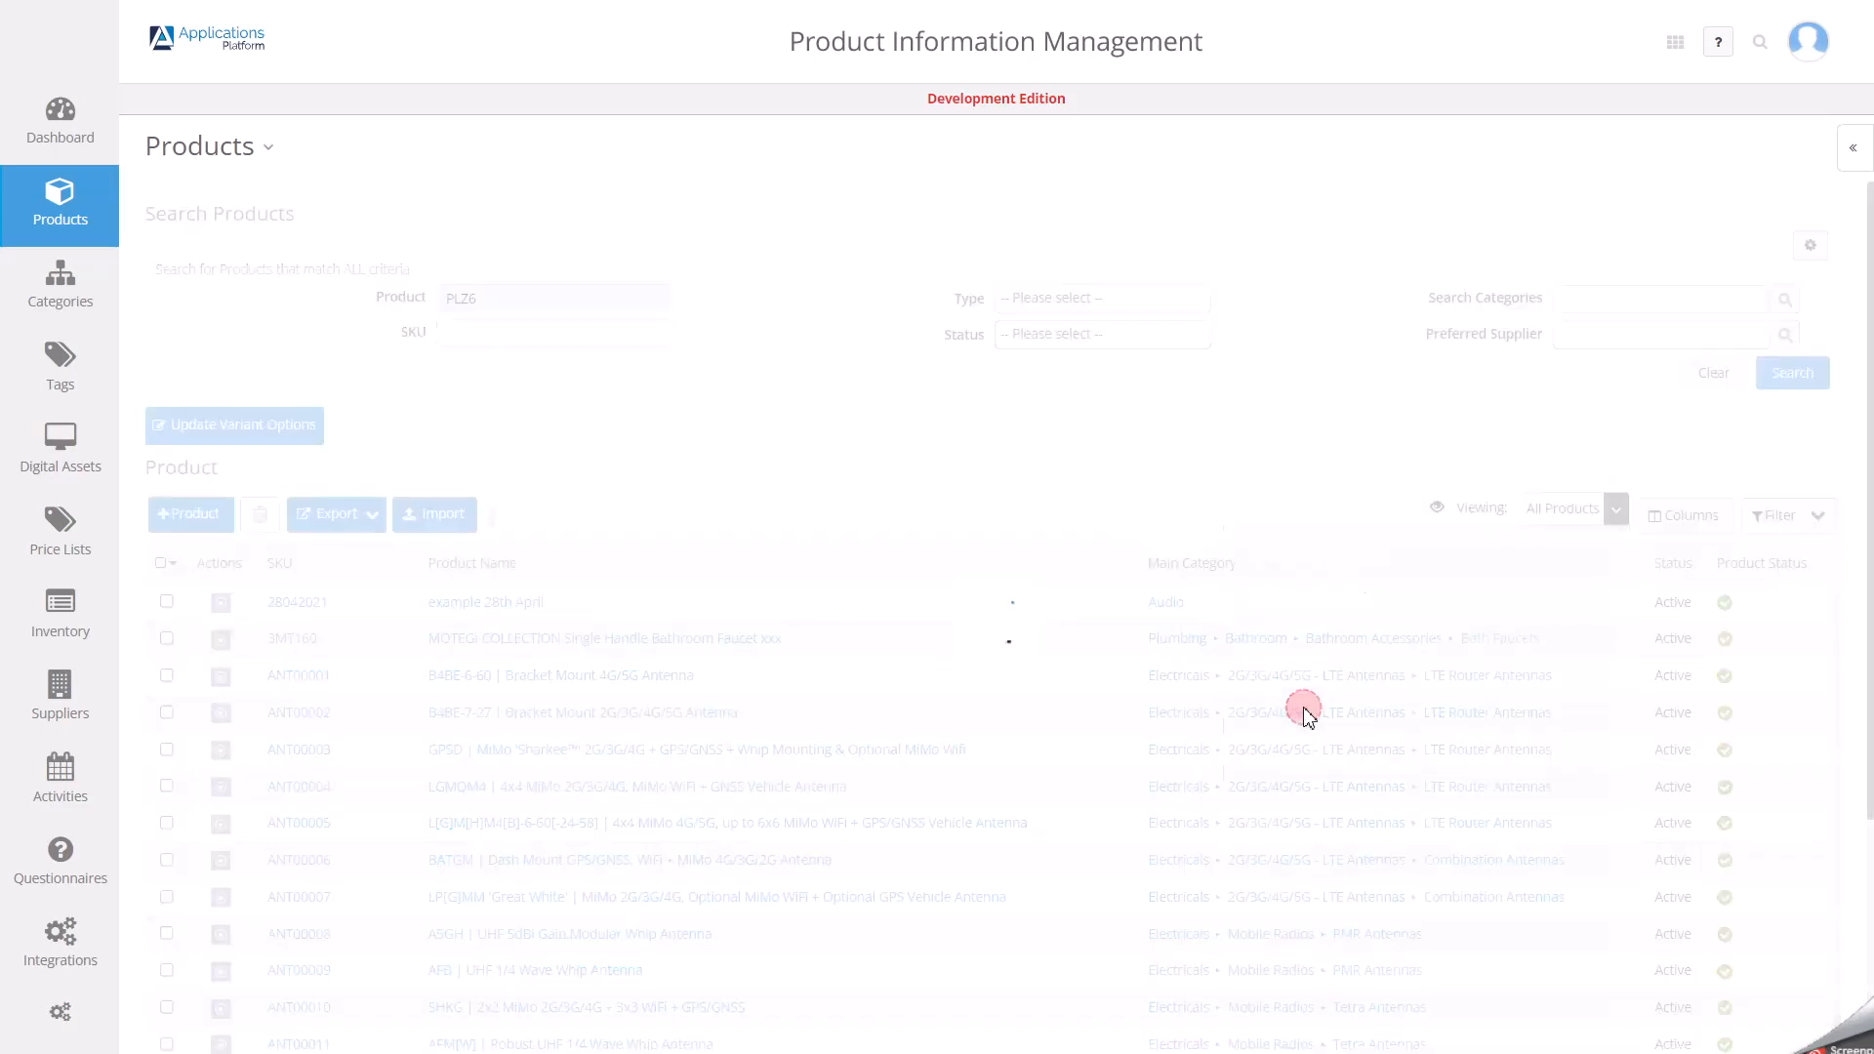
double_click(485, 300)
drag(406, 302, 1065, 421)
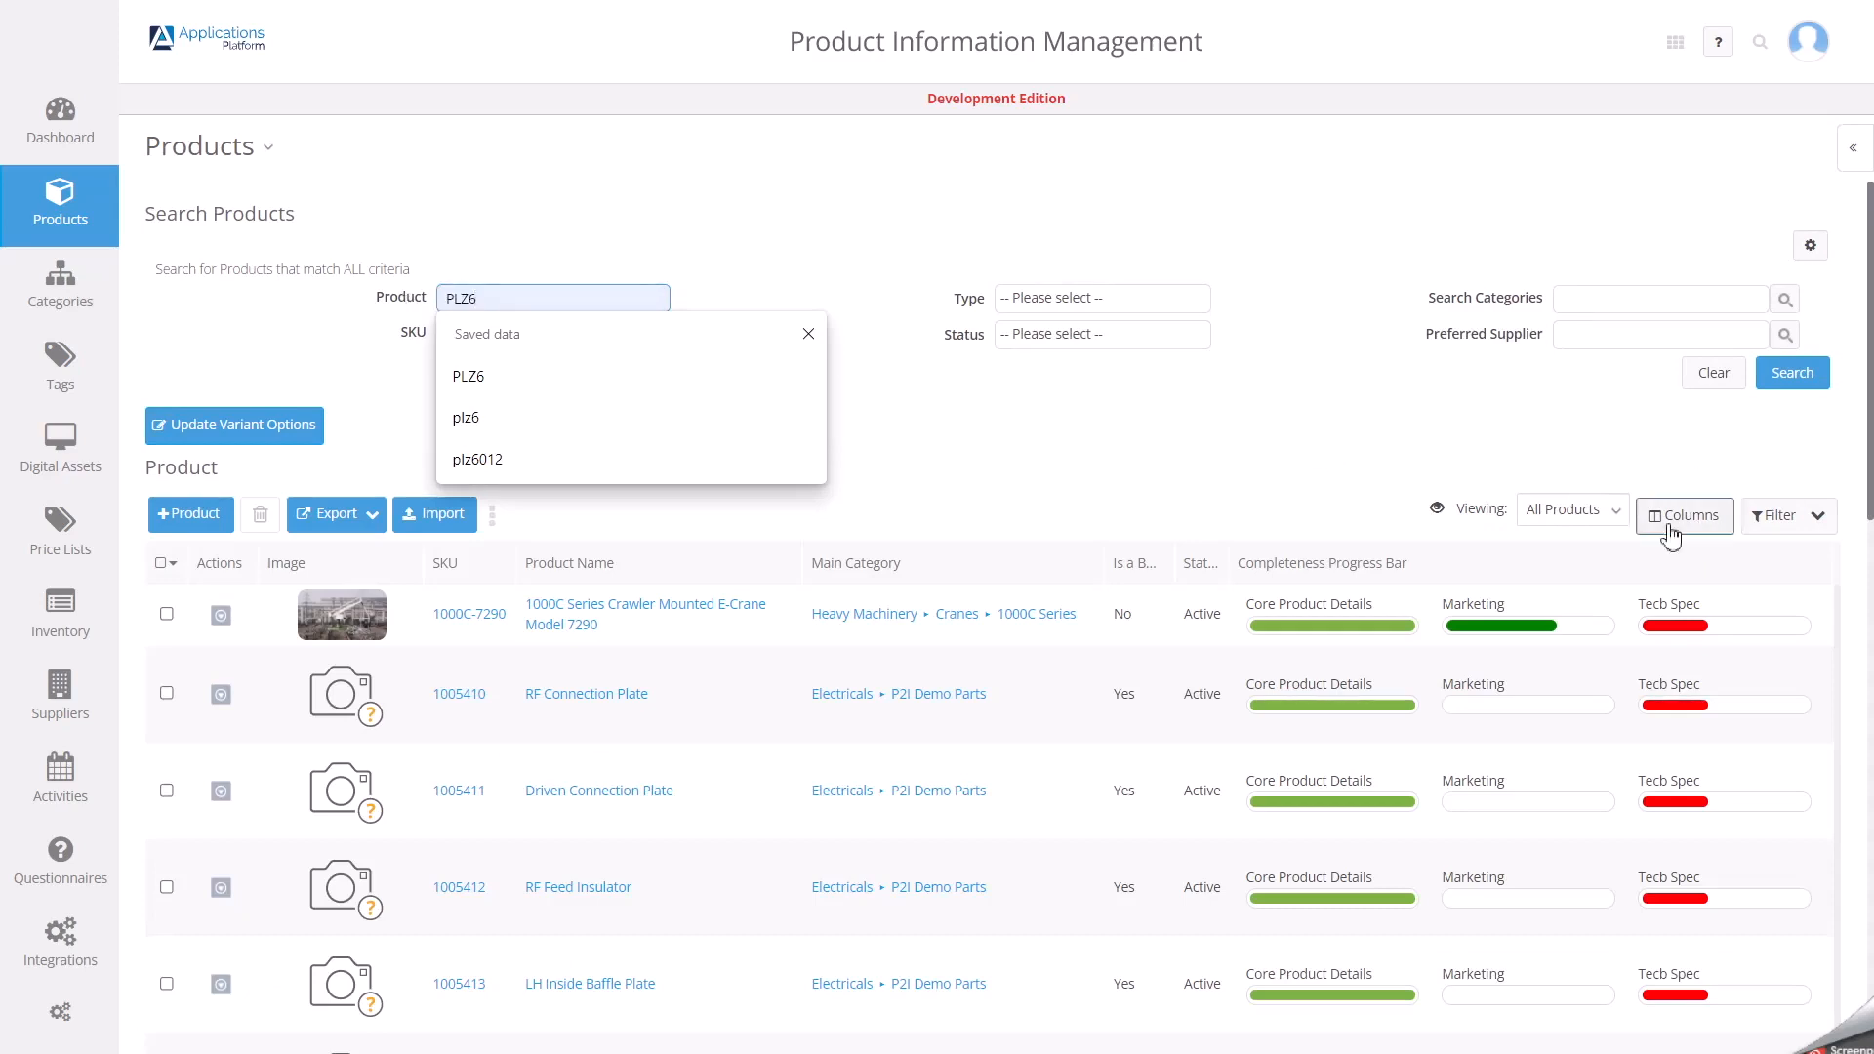
Create a new view for the product list and name it CPM List 14122021.
click(1615, 509)
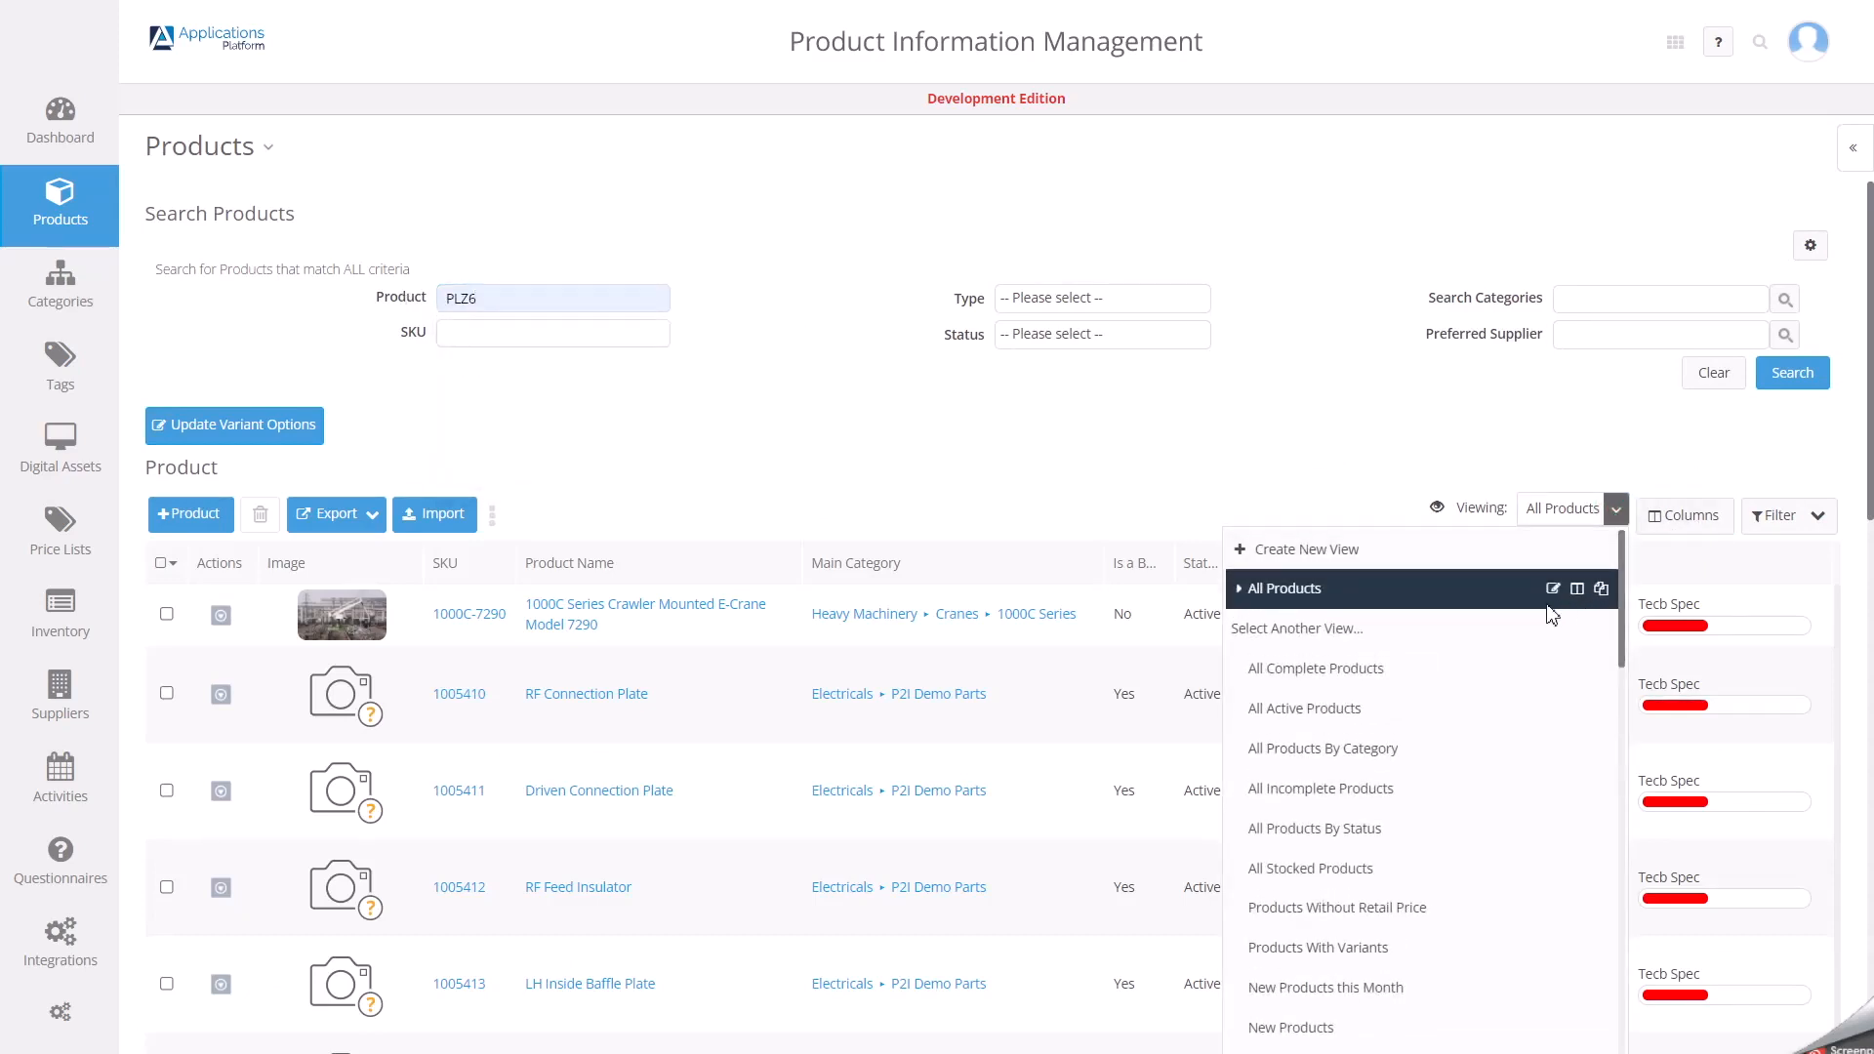
click(1349, 554)
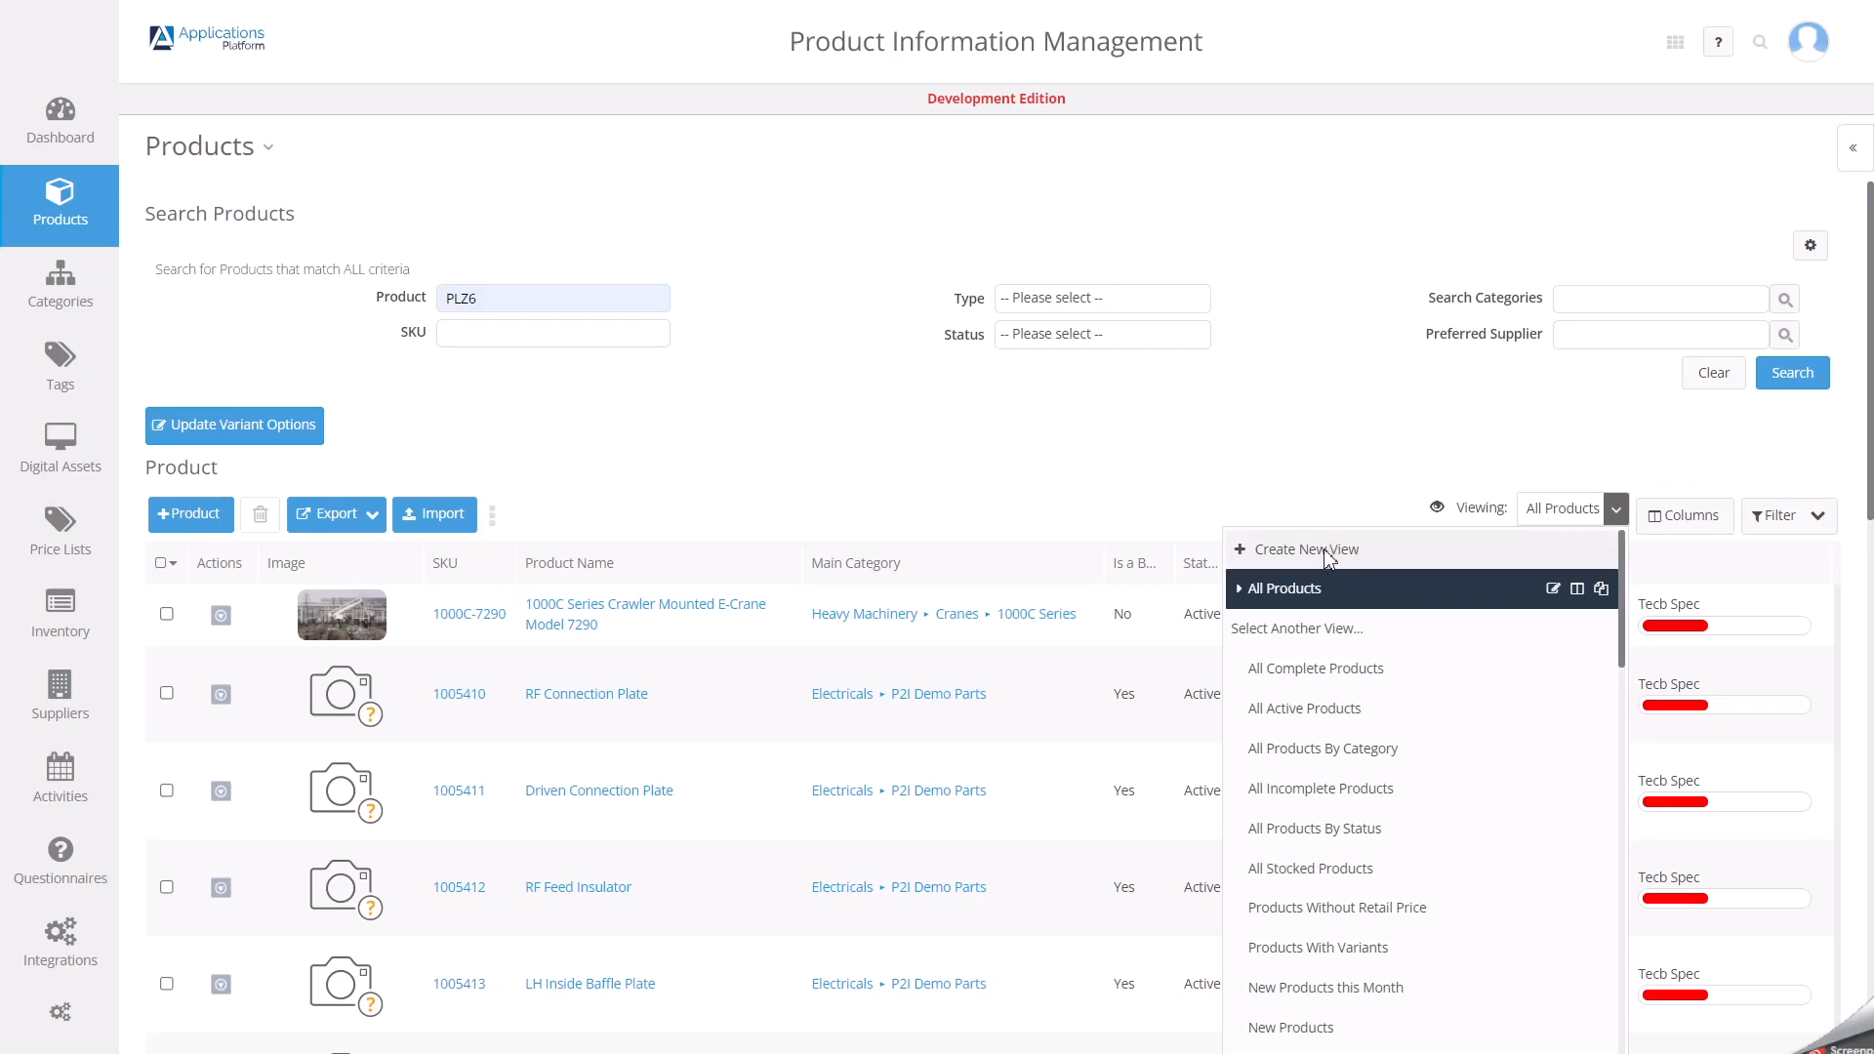
click(739, 340)
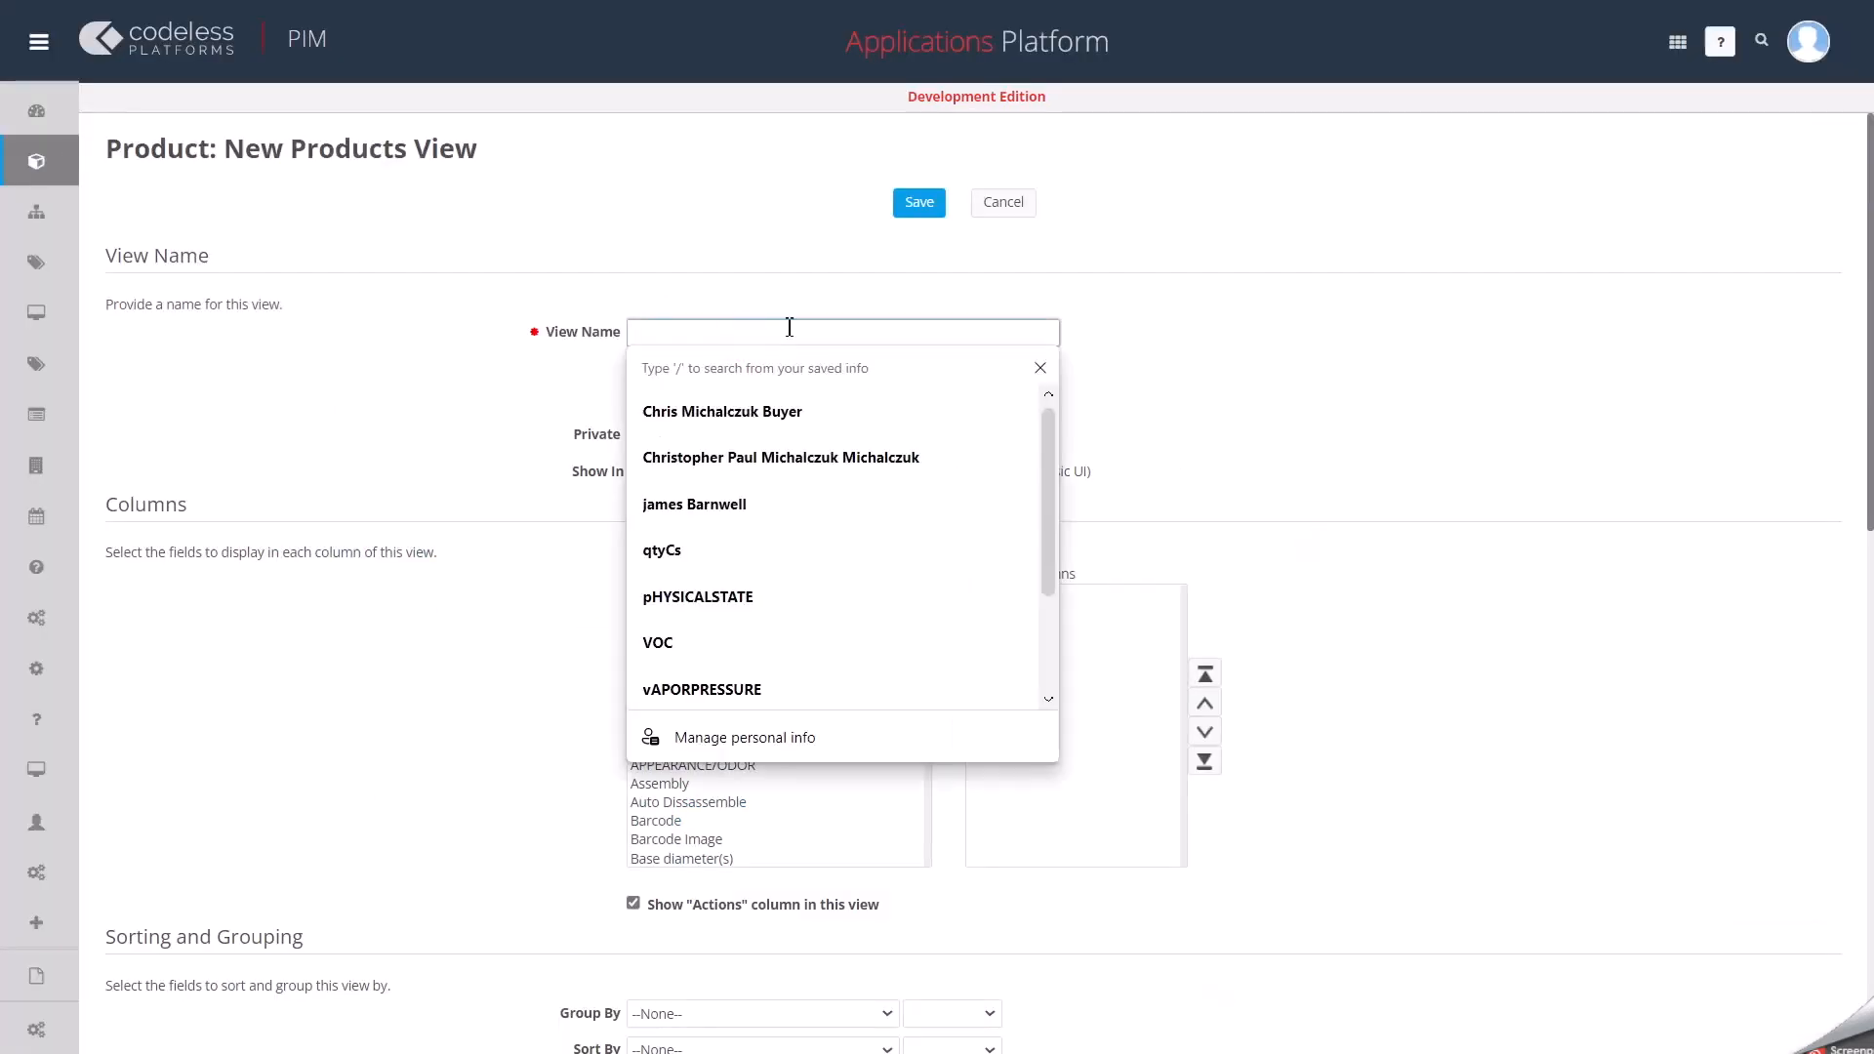
text(CPM)
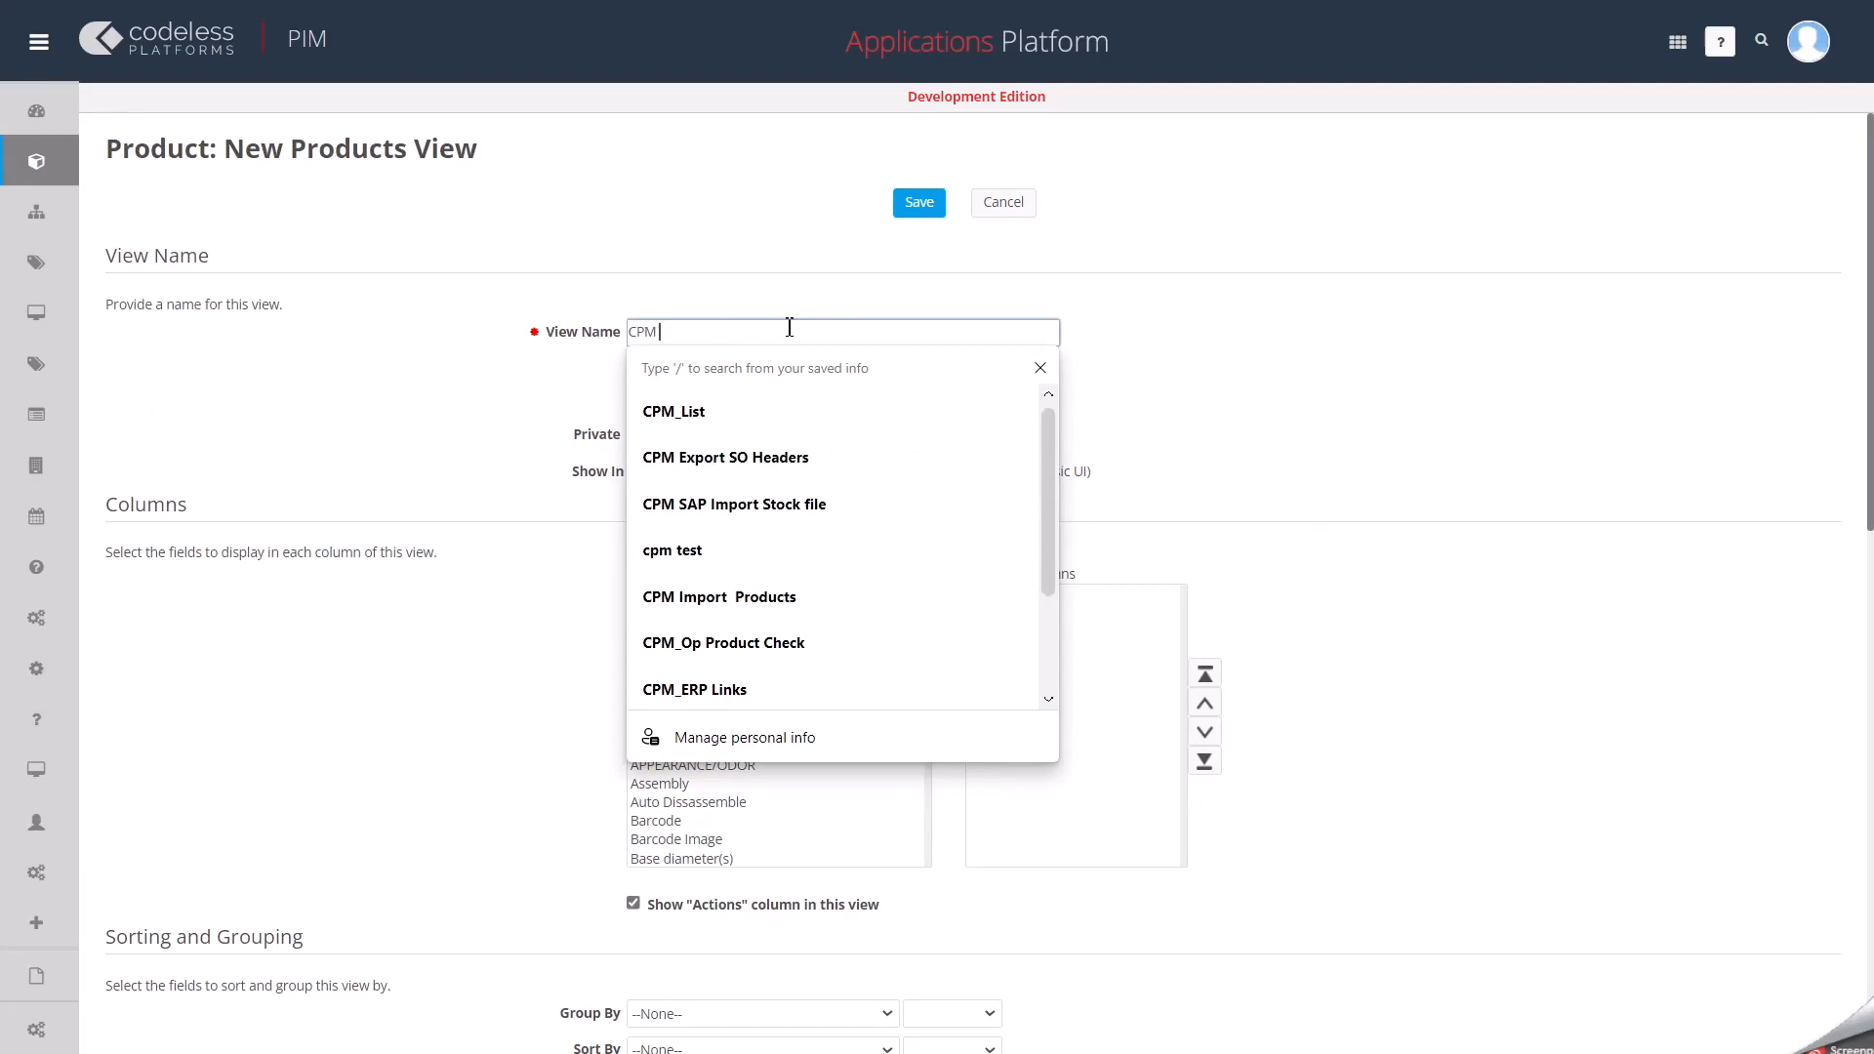
text( List 14122021)
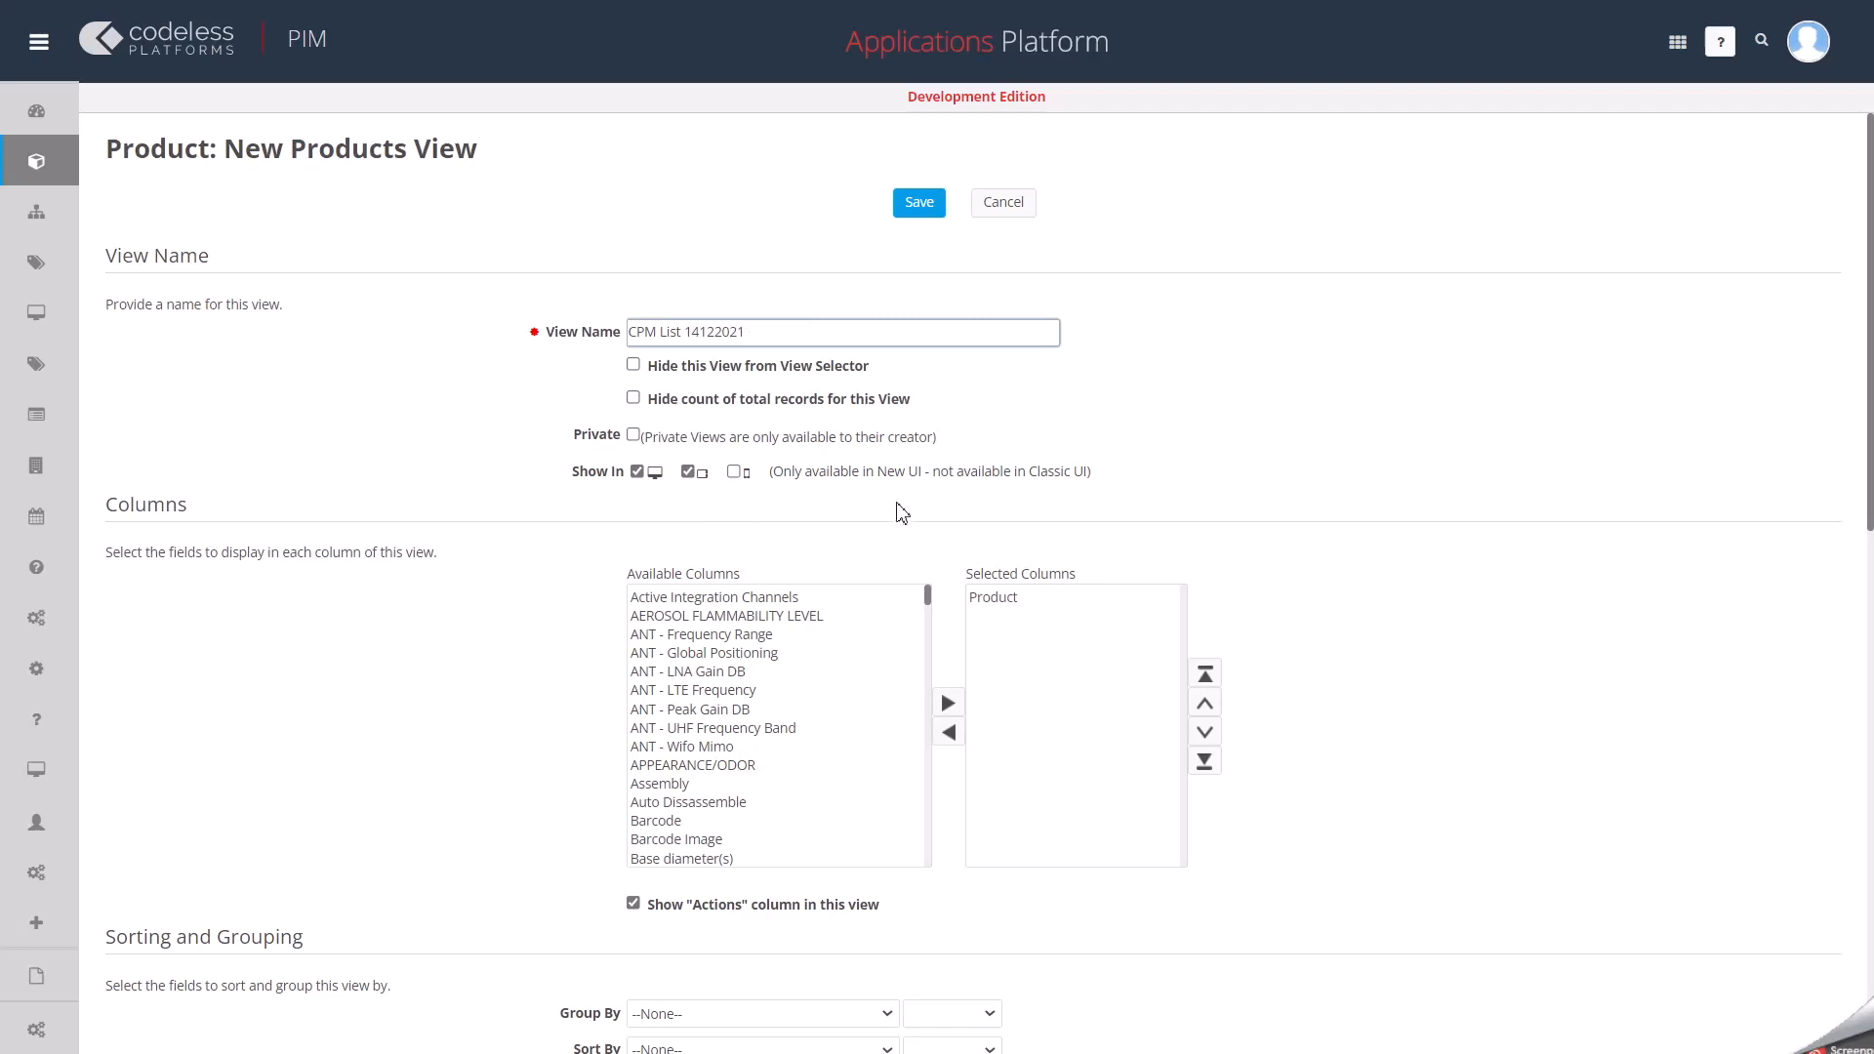
Add the AEROSOL FLAMMABILITY LEVEL and APPEARANCE/ODOR fields to the new view's selected columns.
scroll(1021, 512, down, 3)
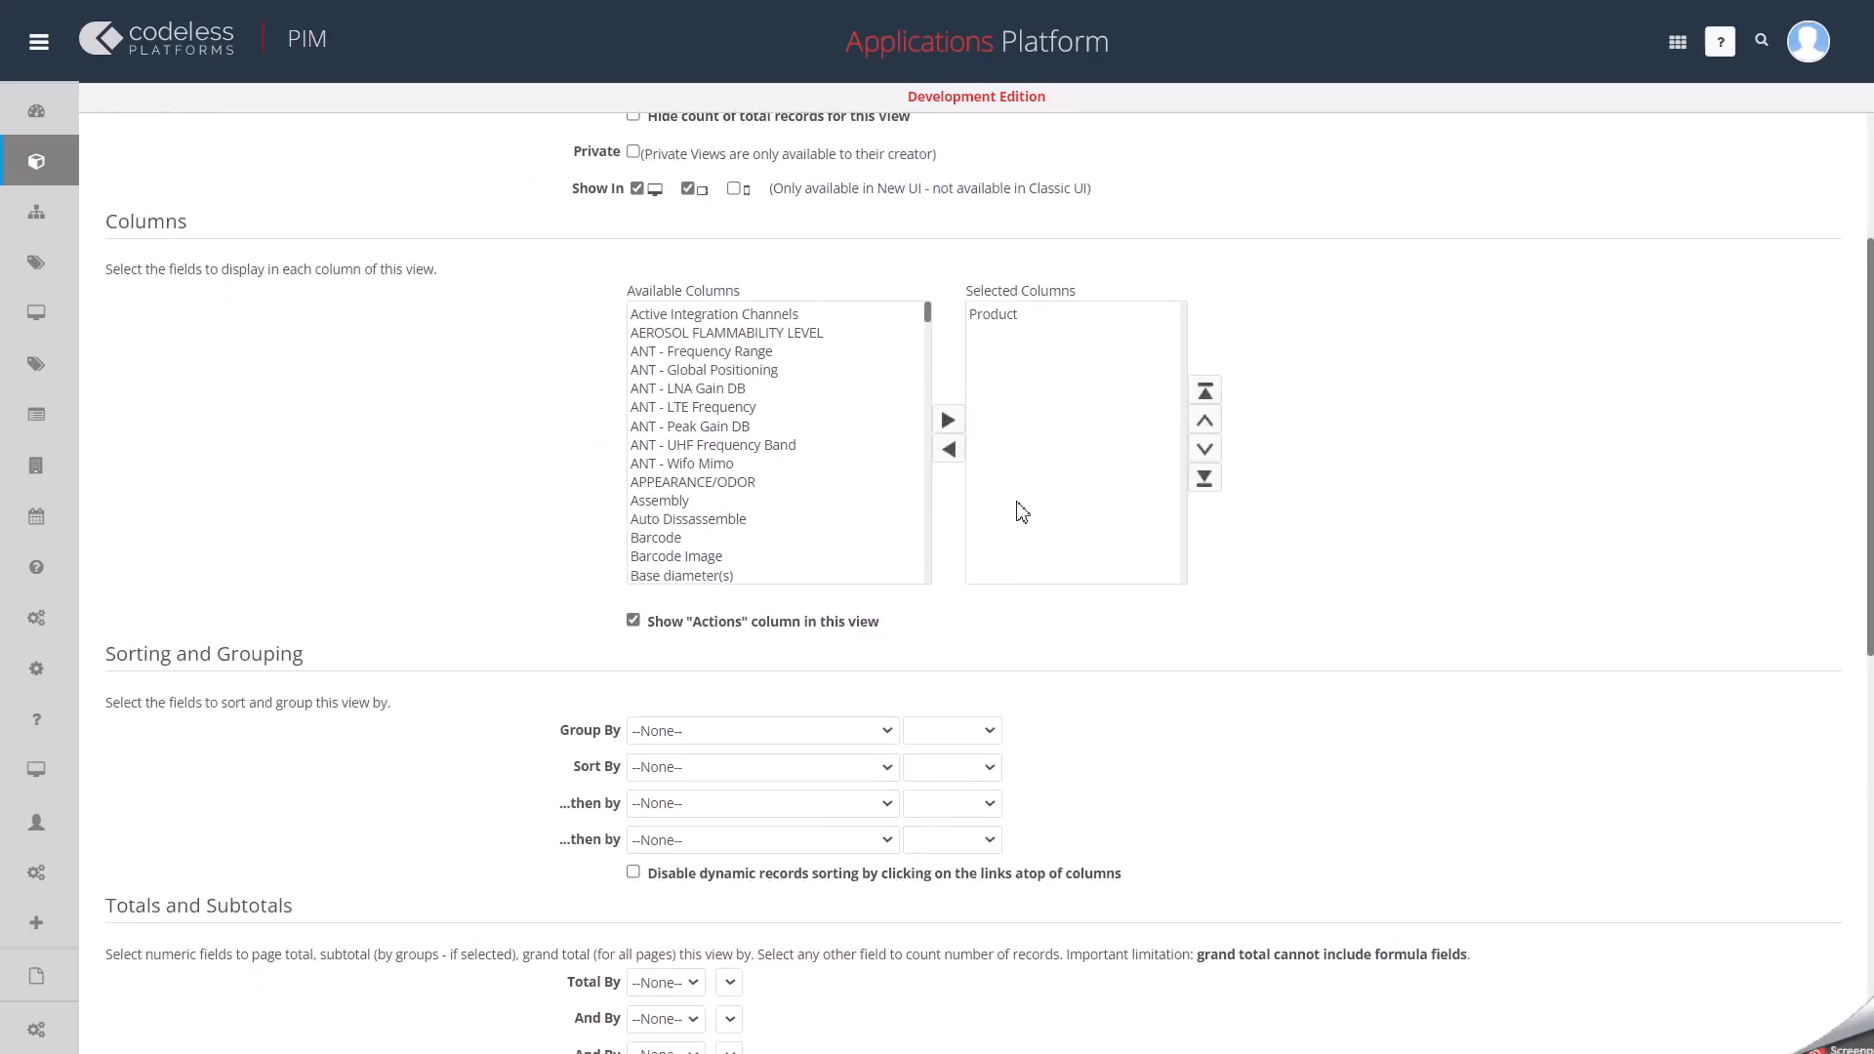
scroll(1016, 506, up, 2)
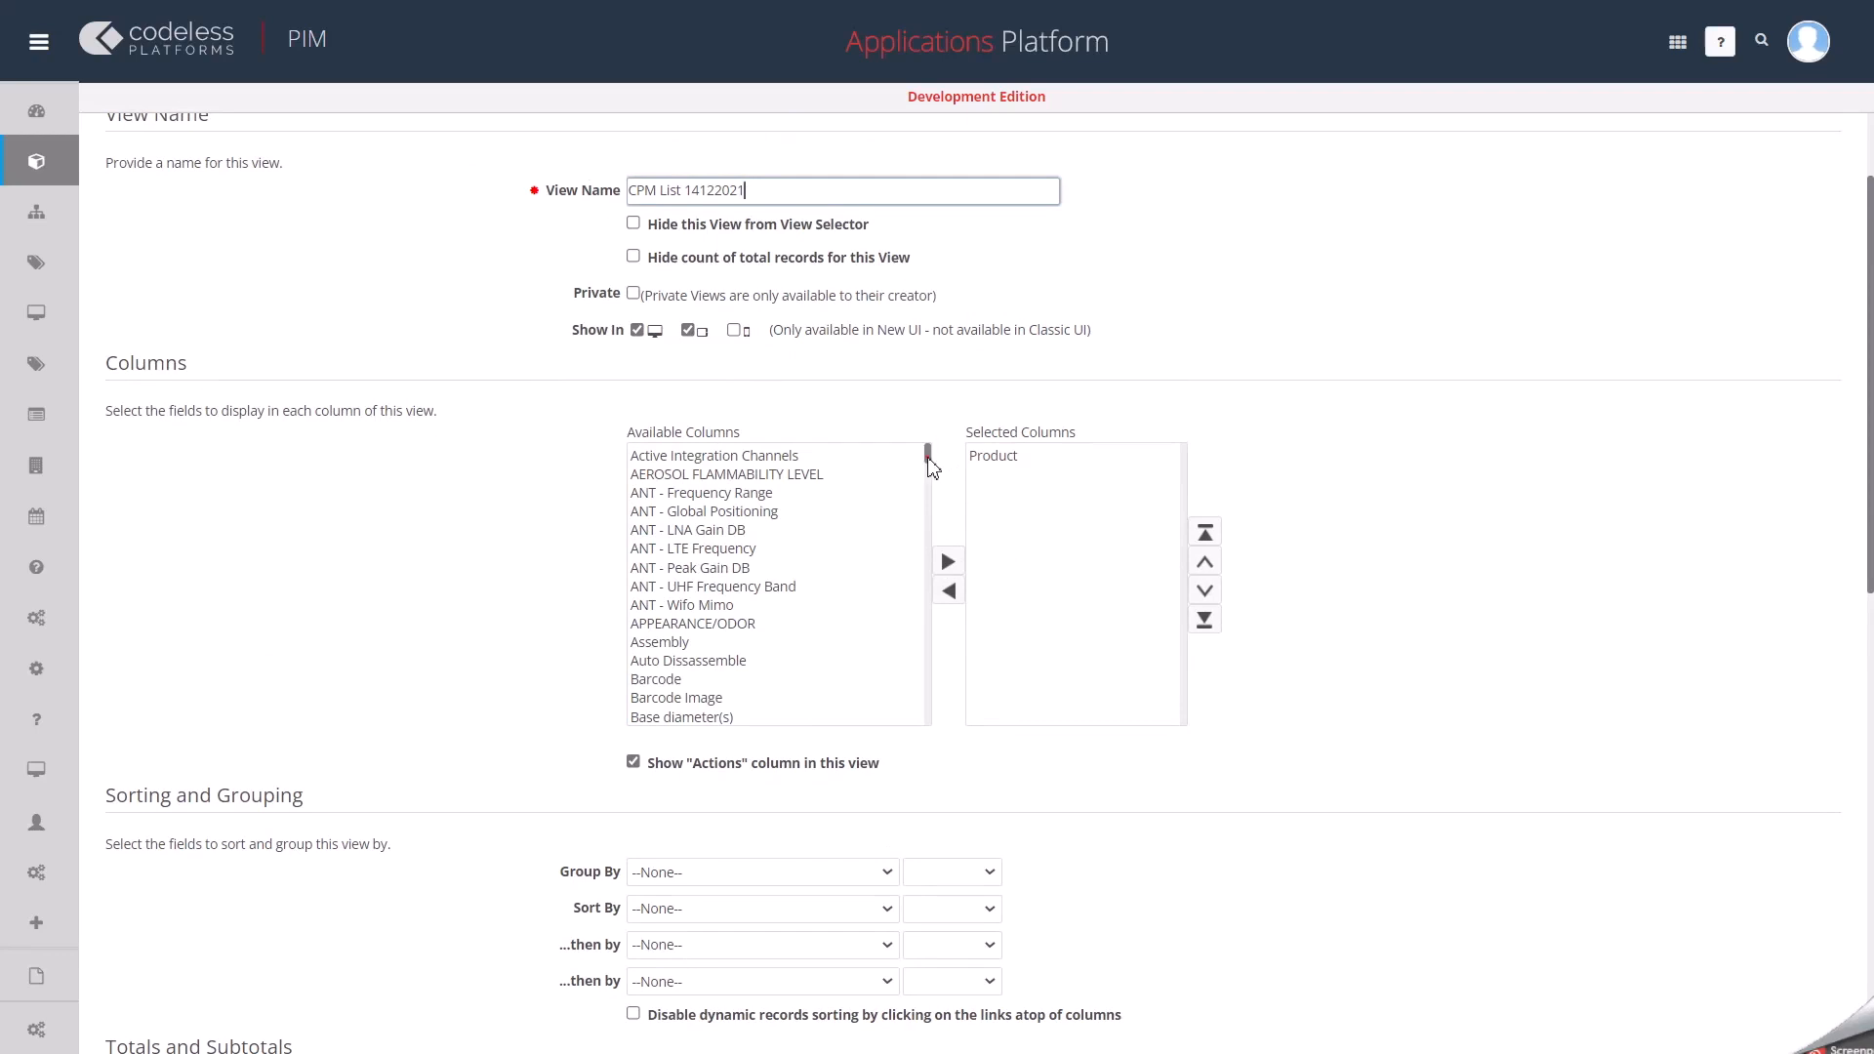
drag(932, 466, 902, 688)
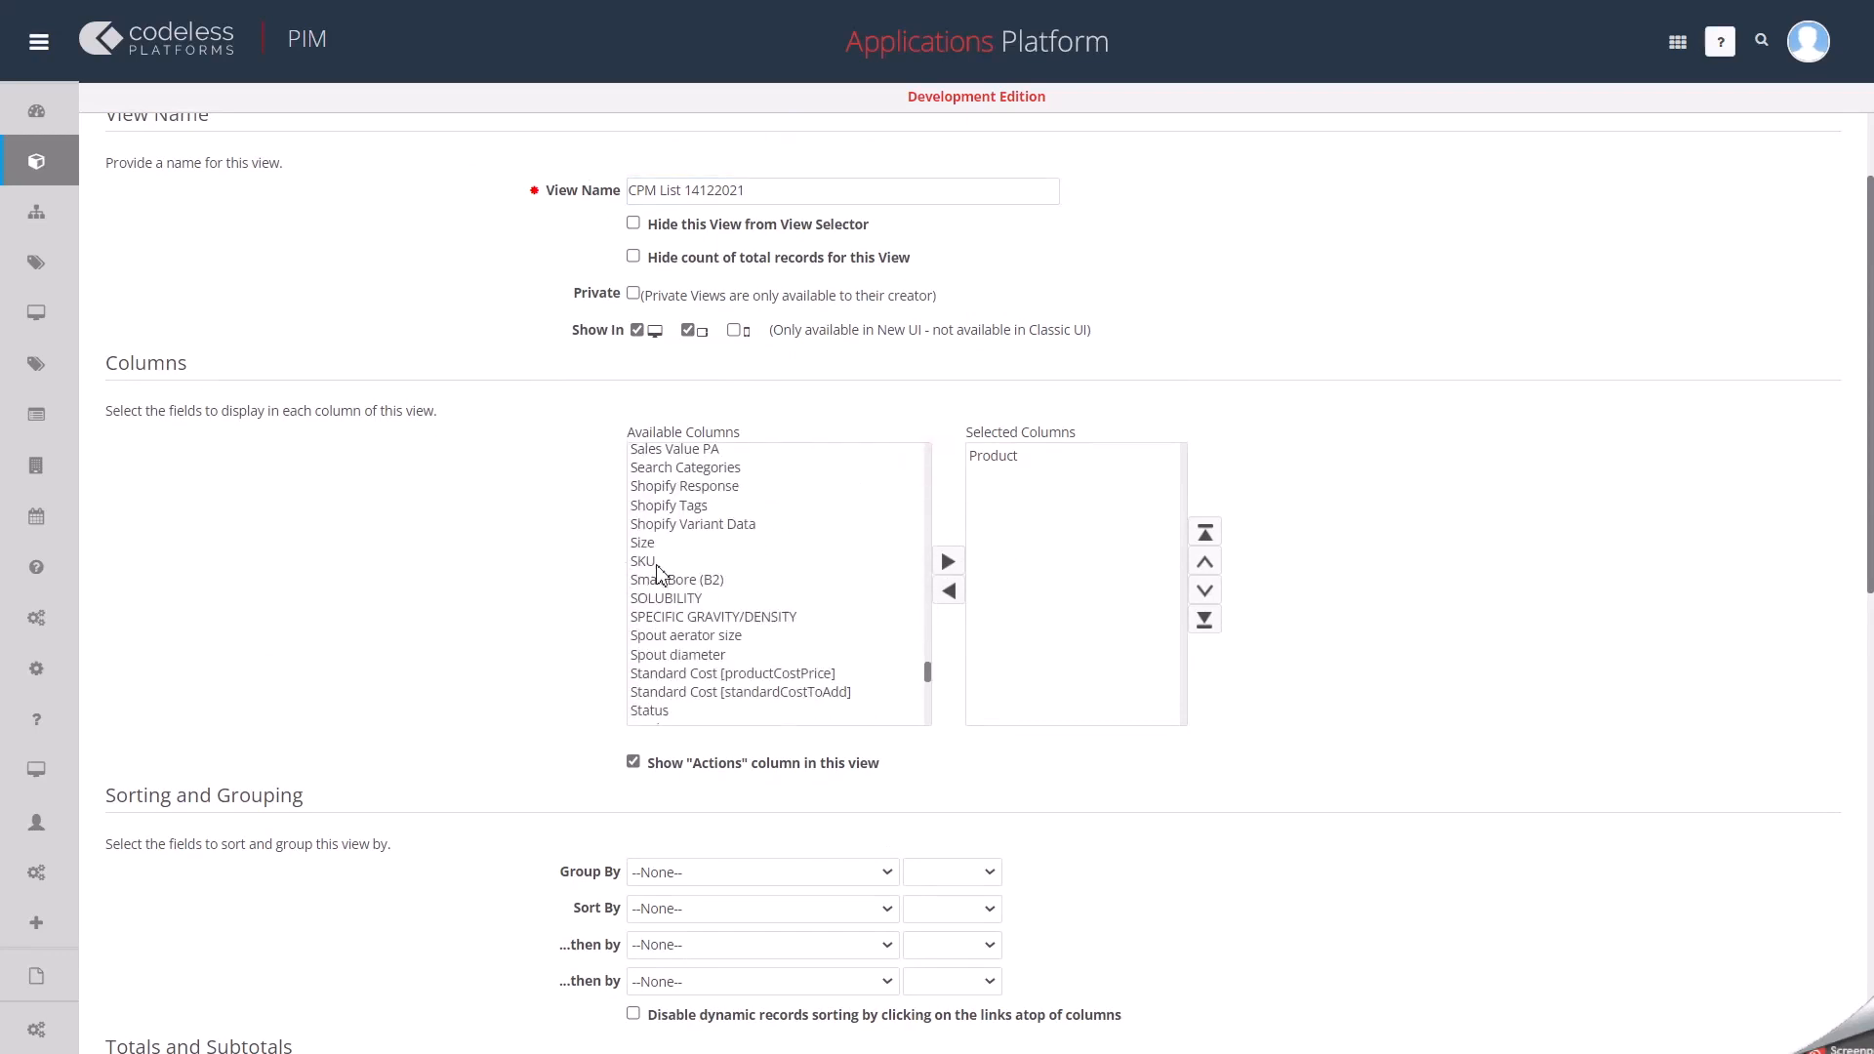
scroll(660, 573, up, 6)
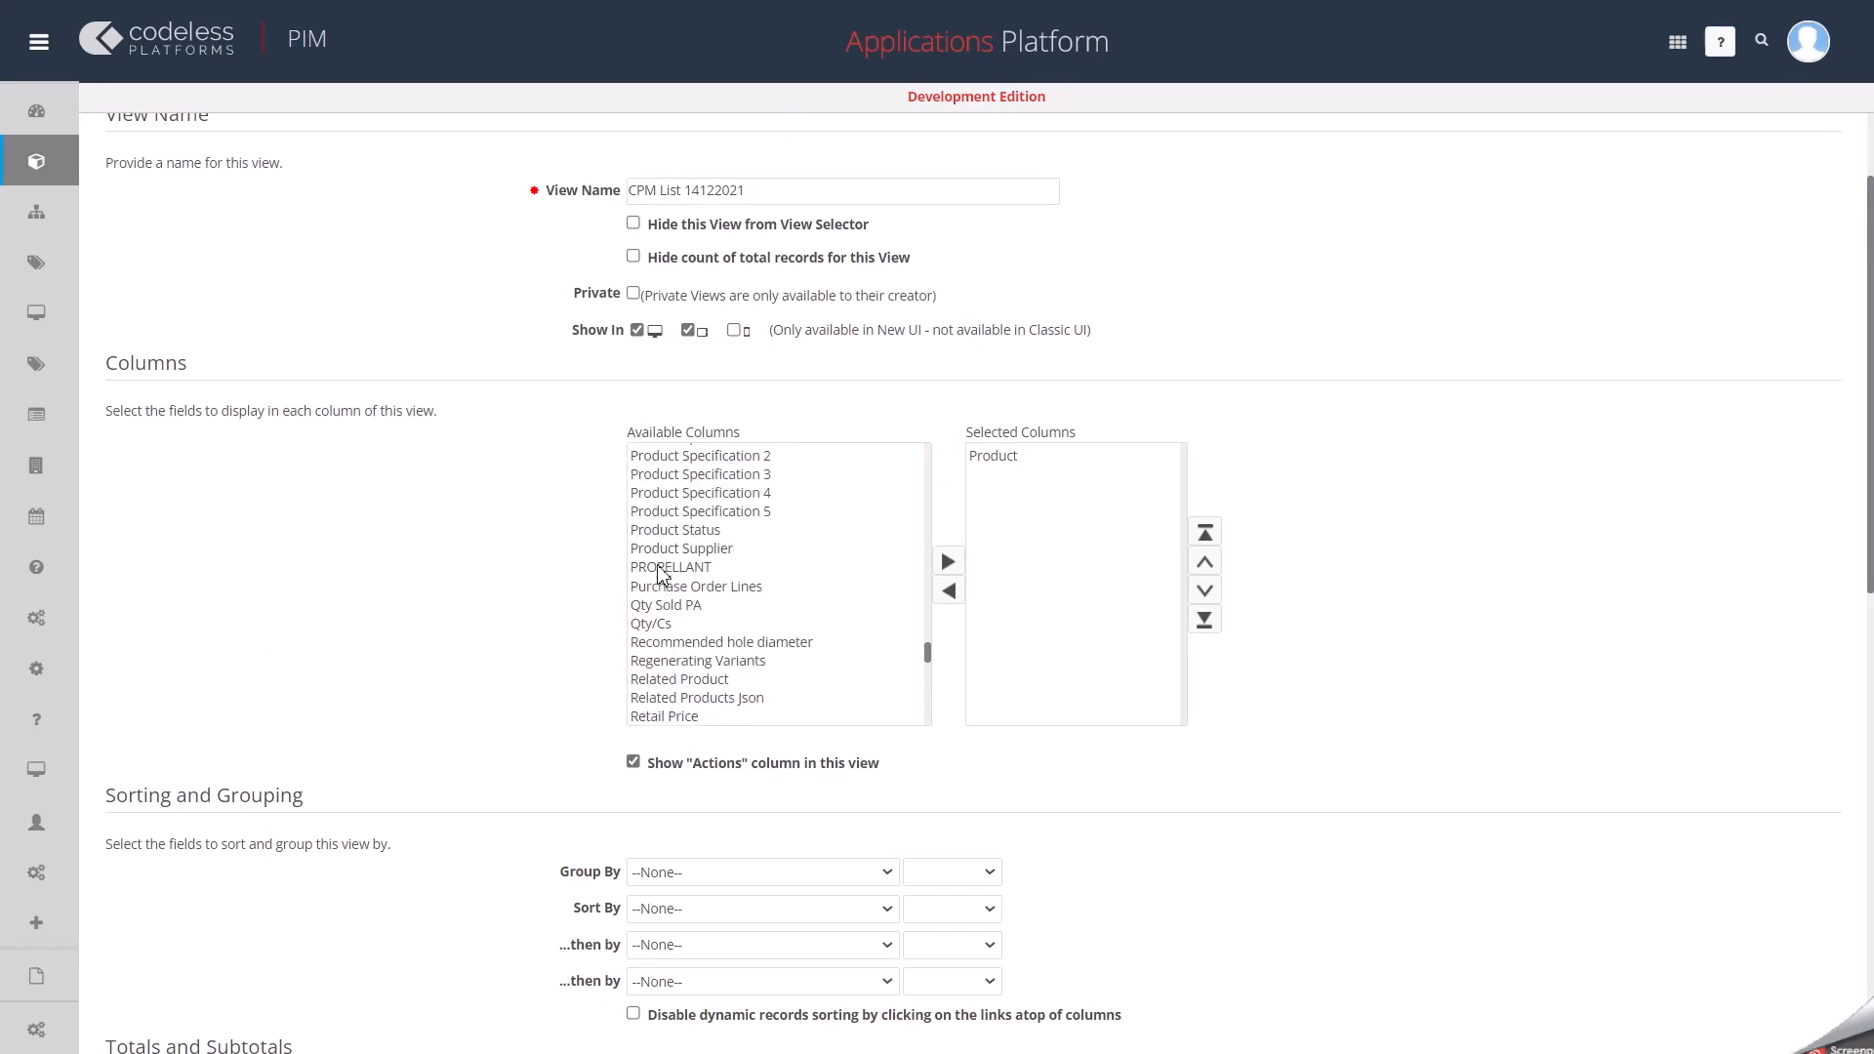
drag(927, 649, 896, 459)
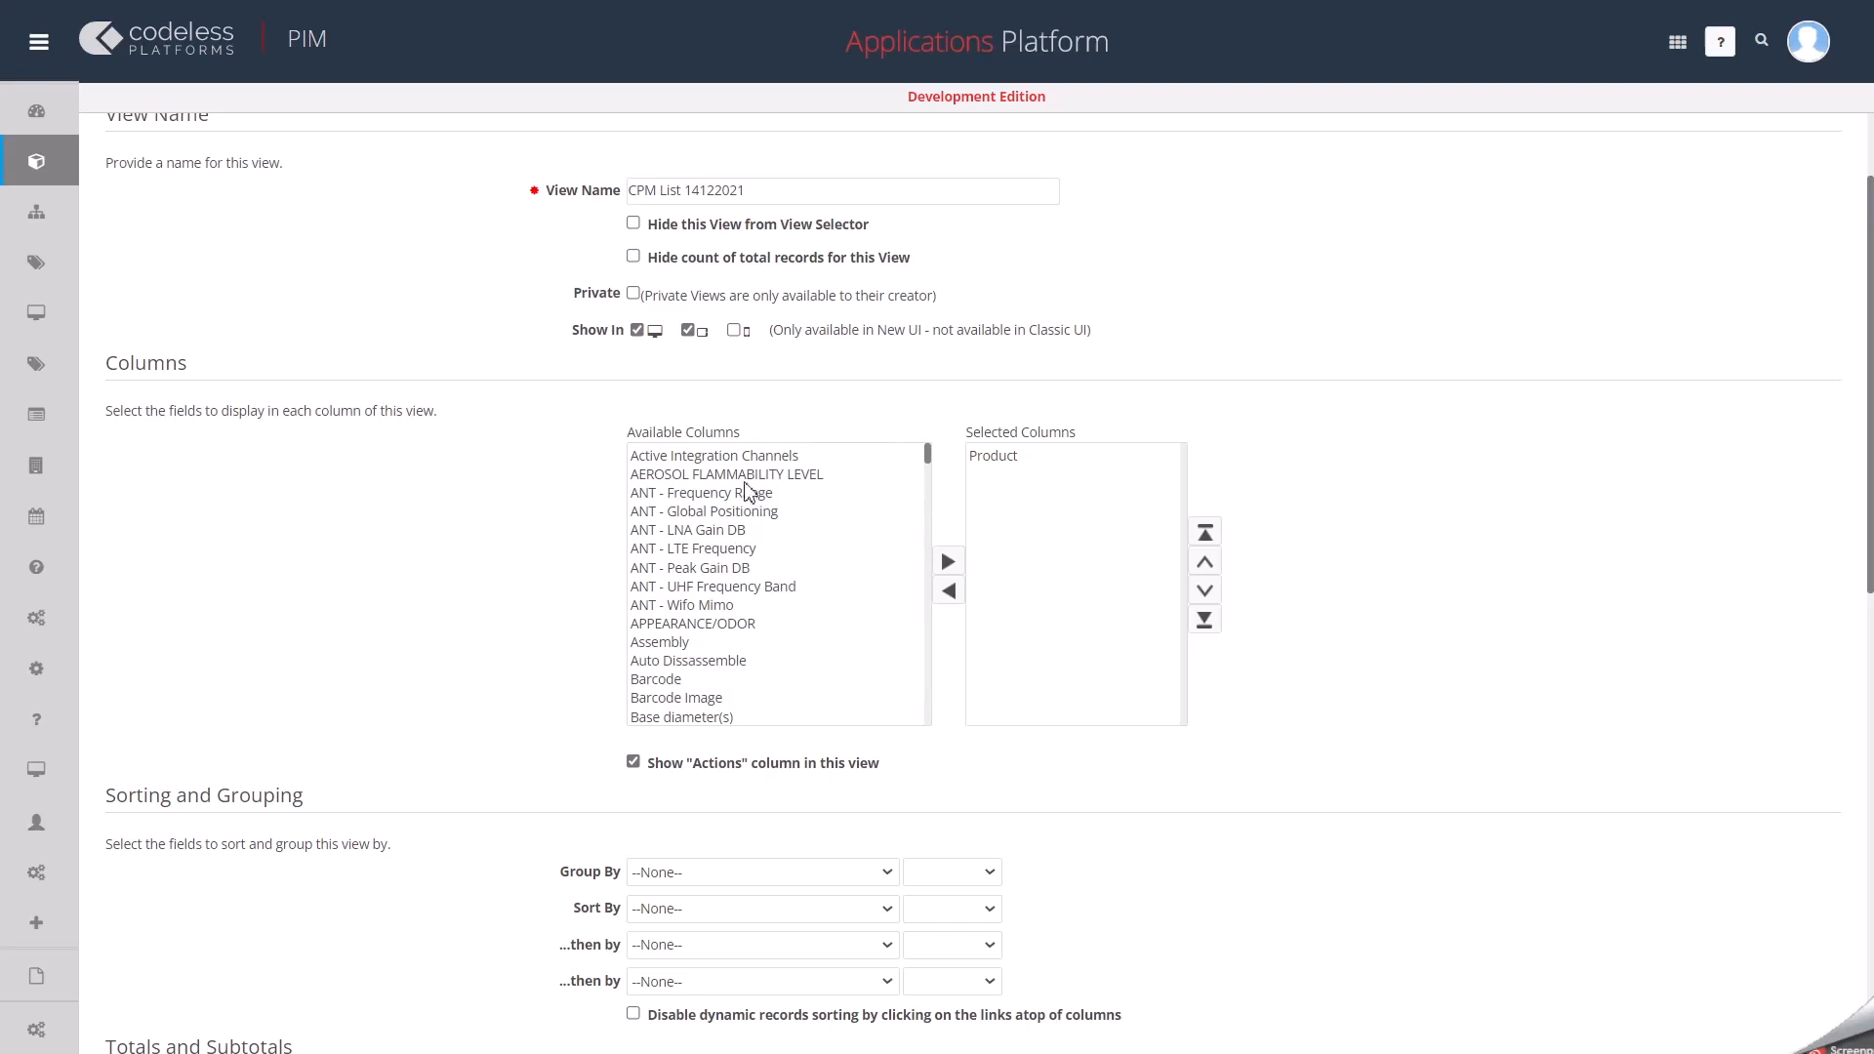
click(747, 475)
click(951, 561)
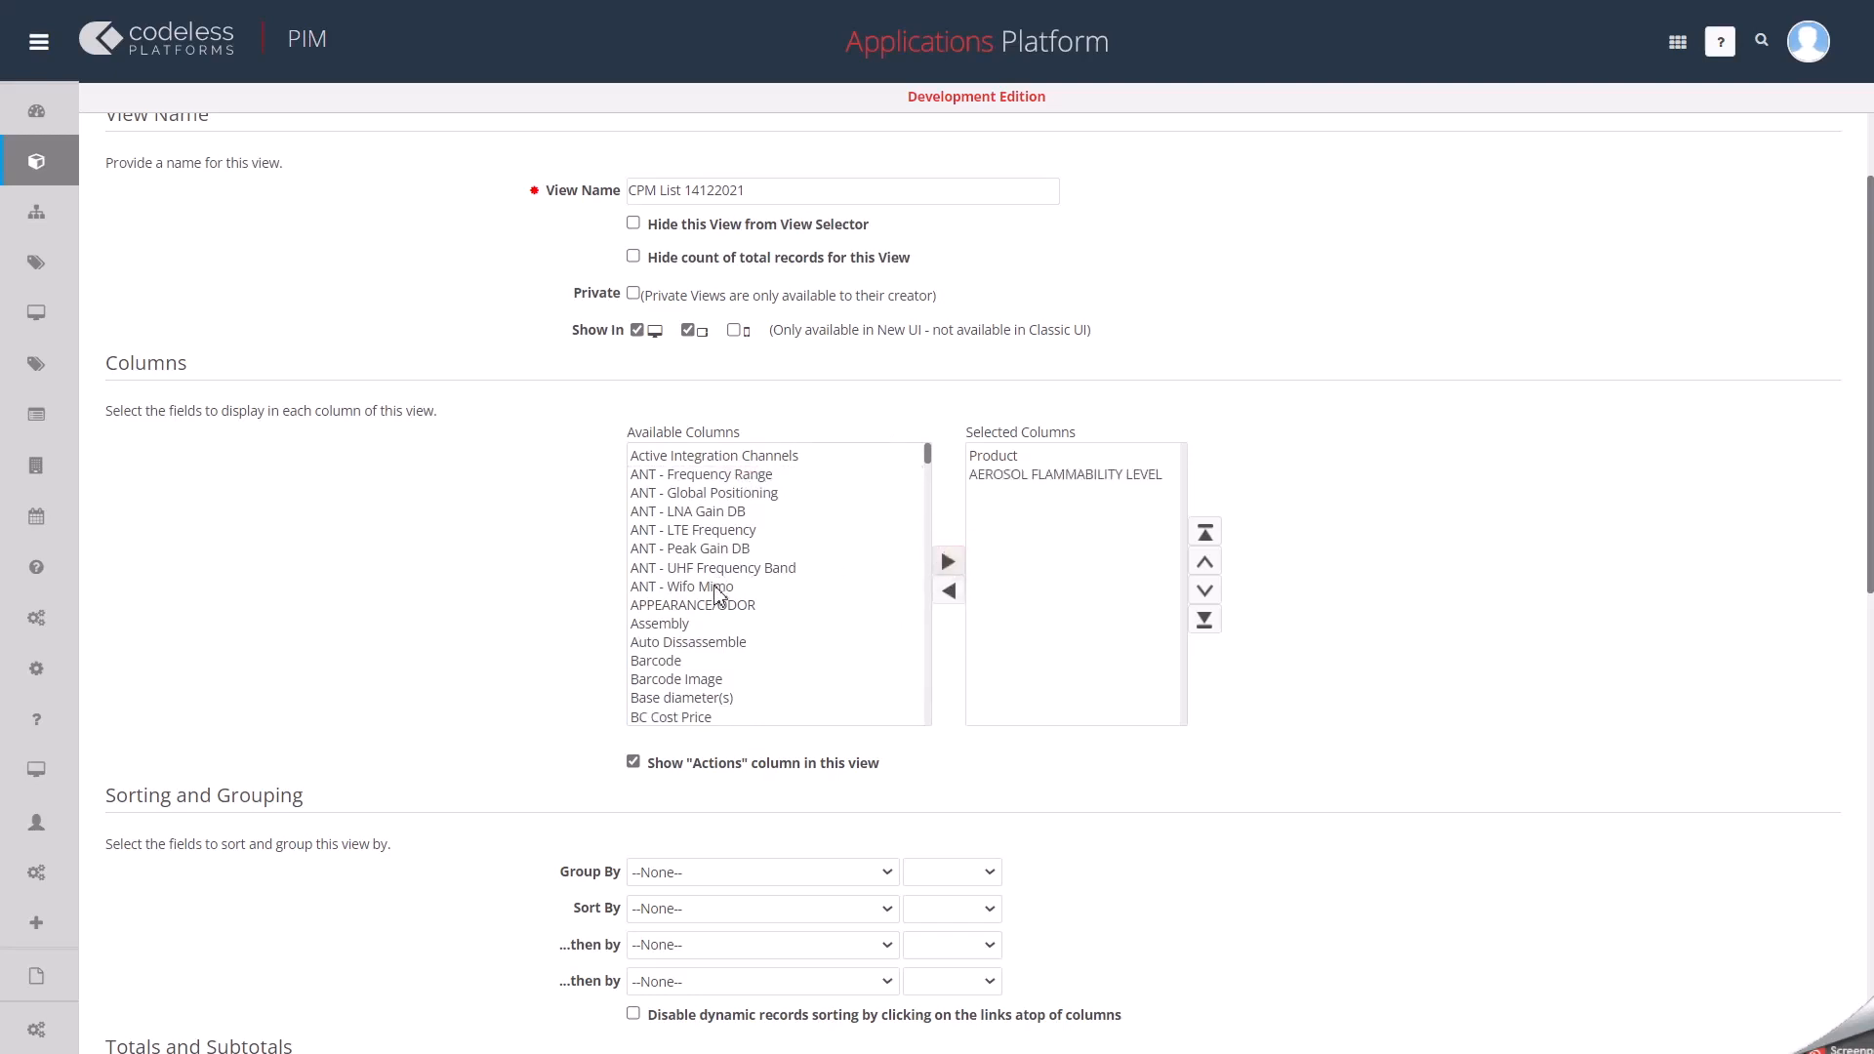
click(715, 606)
click(948, 562)
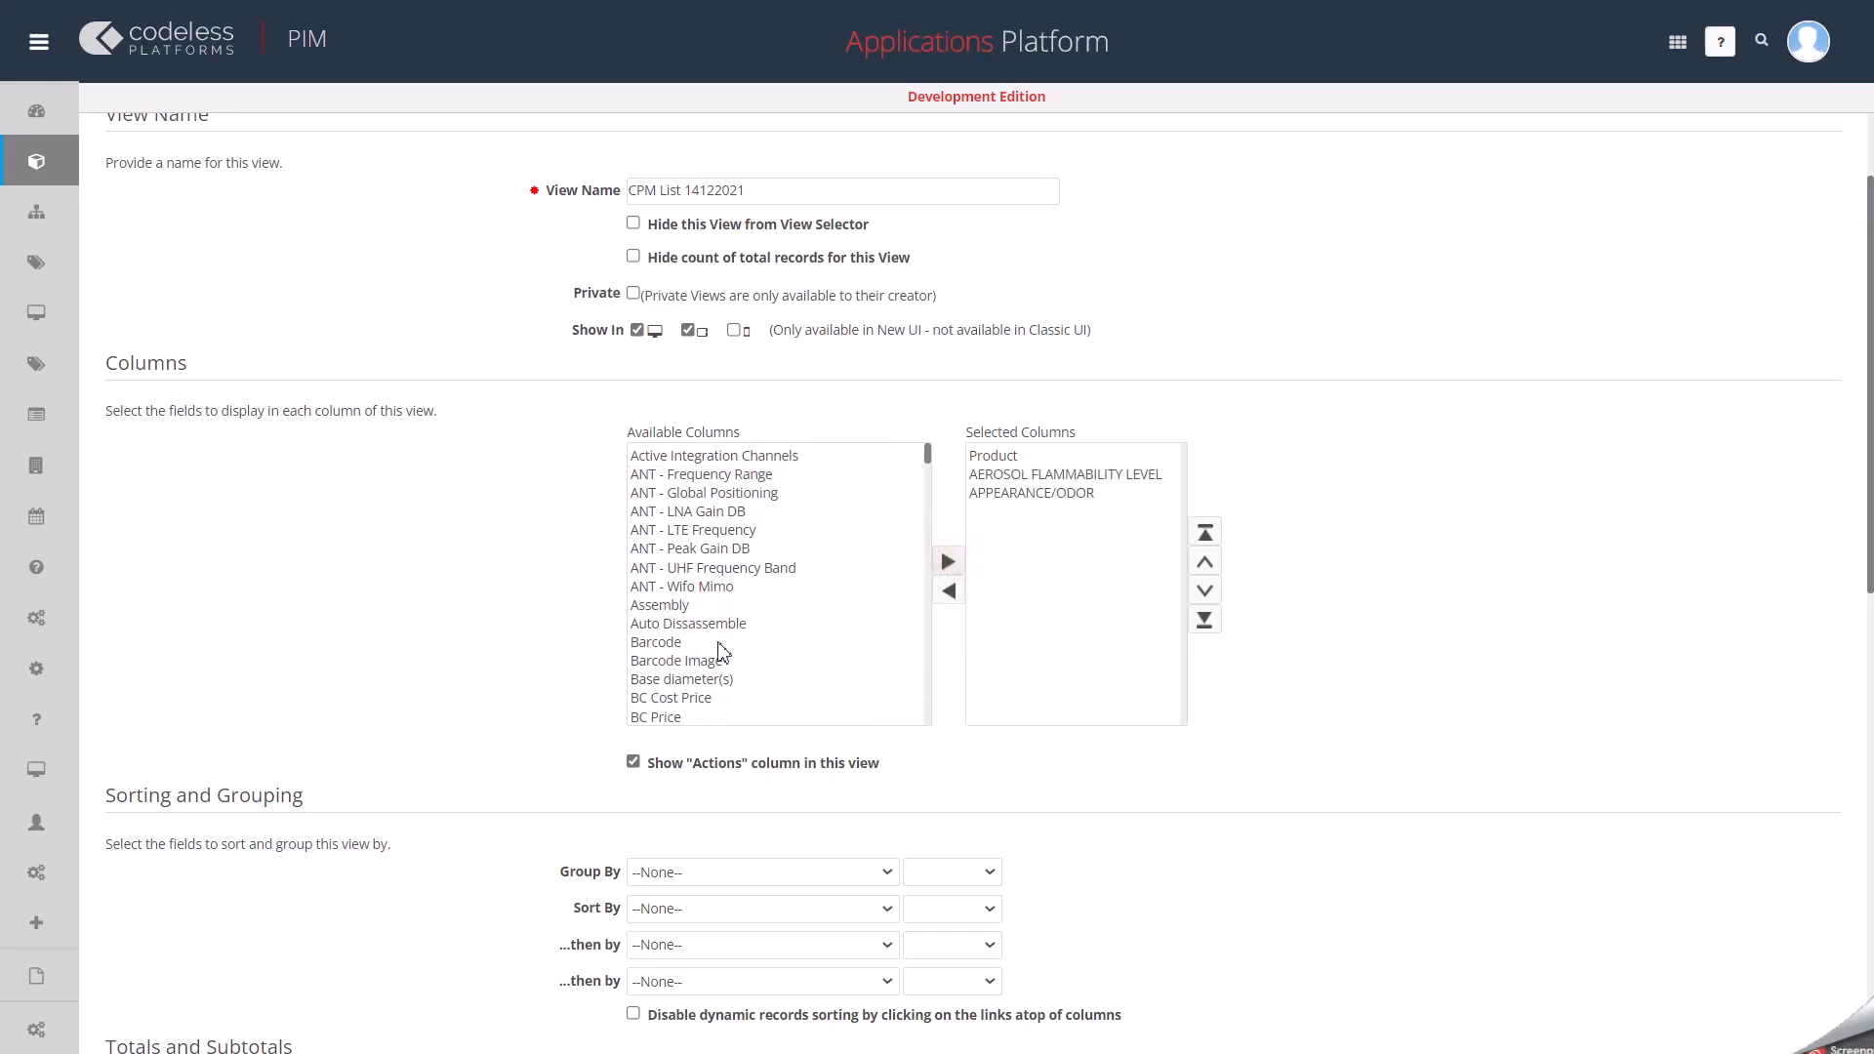
Add the BOILING POINT field to the view's selected columns.
scroll(723, 651, down, 3)
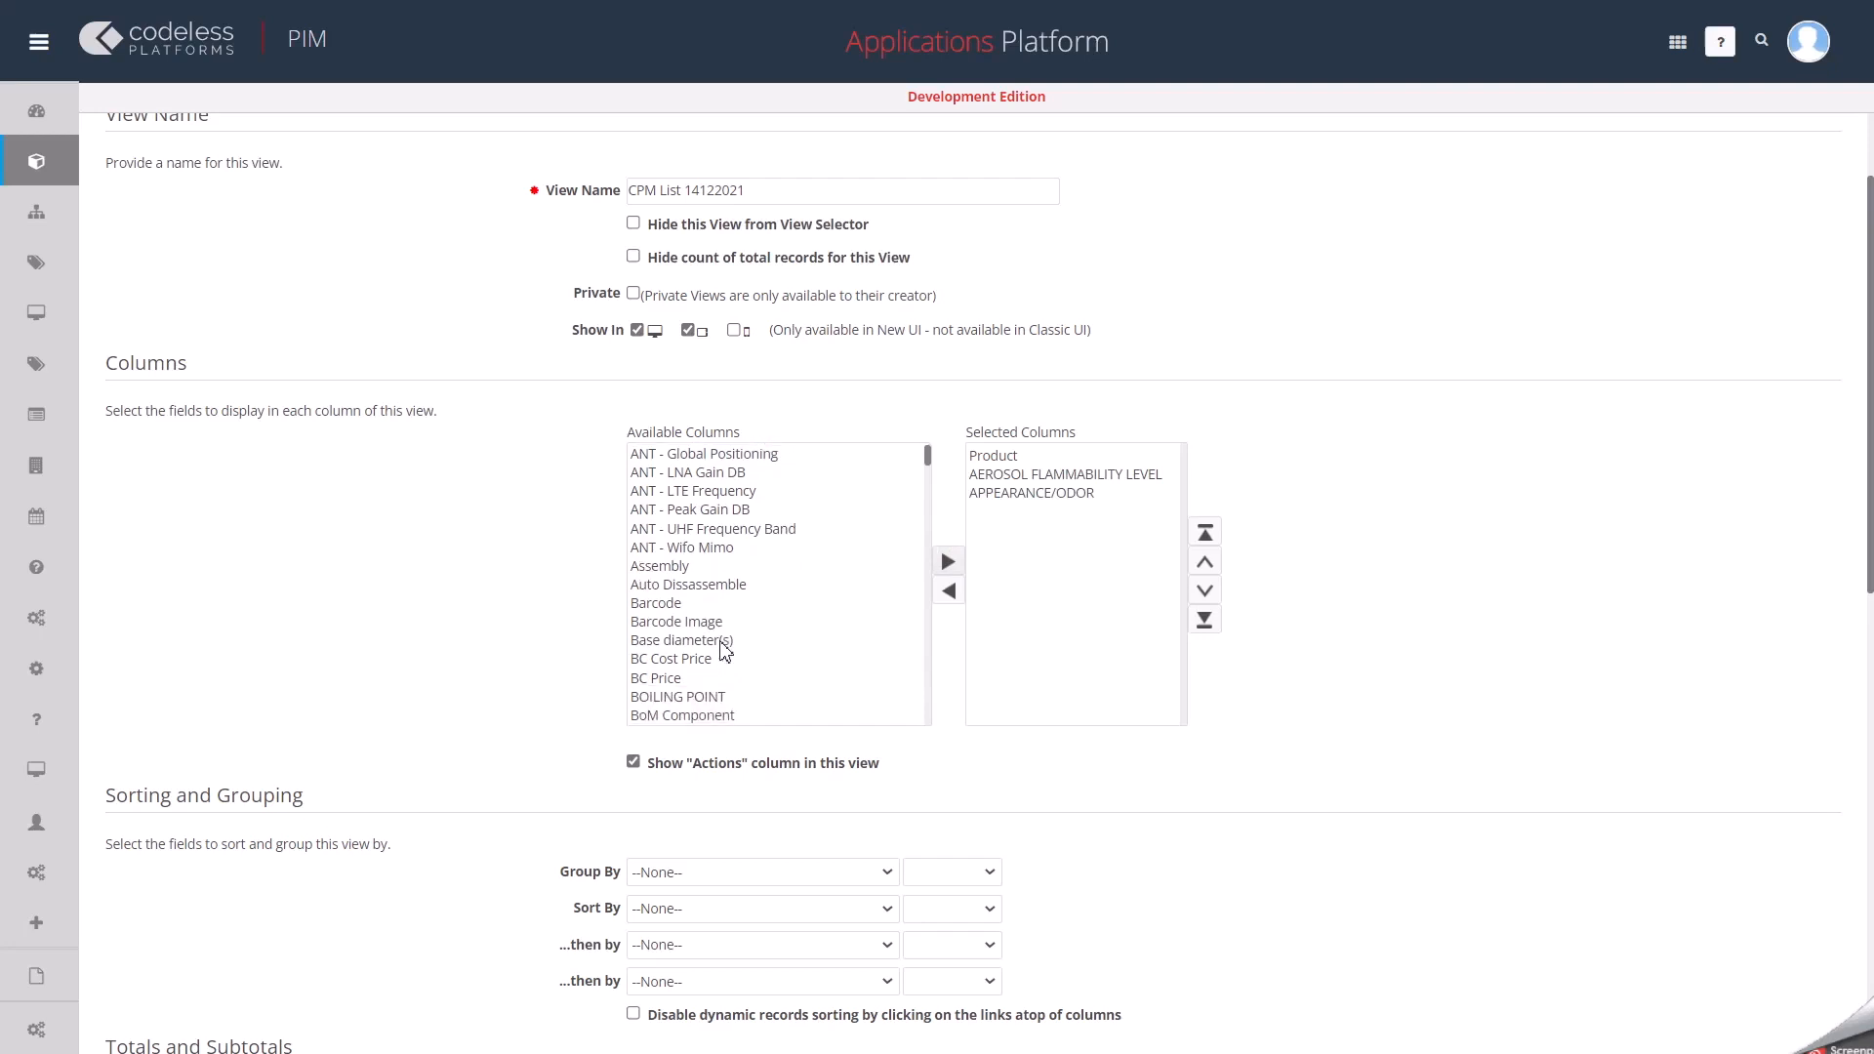
scroll(723, 651, down, 1)
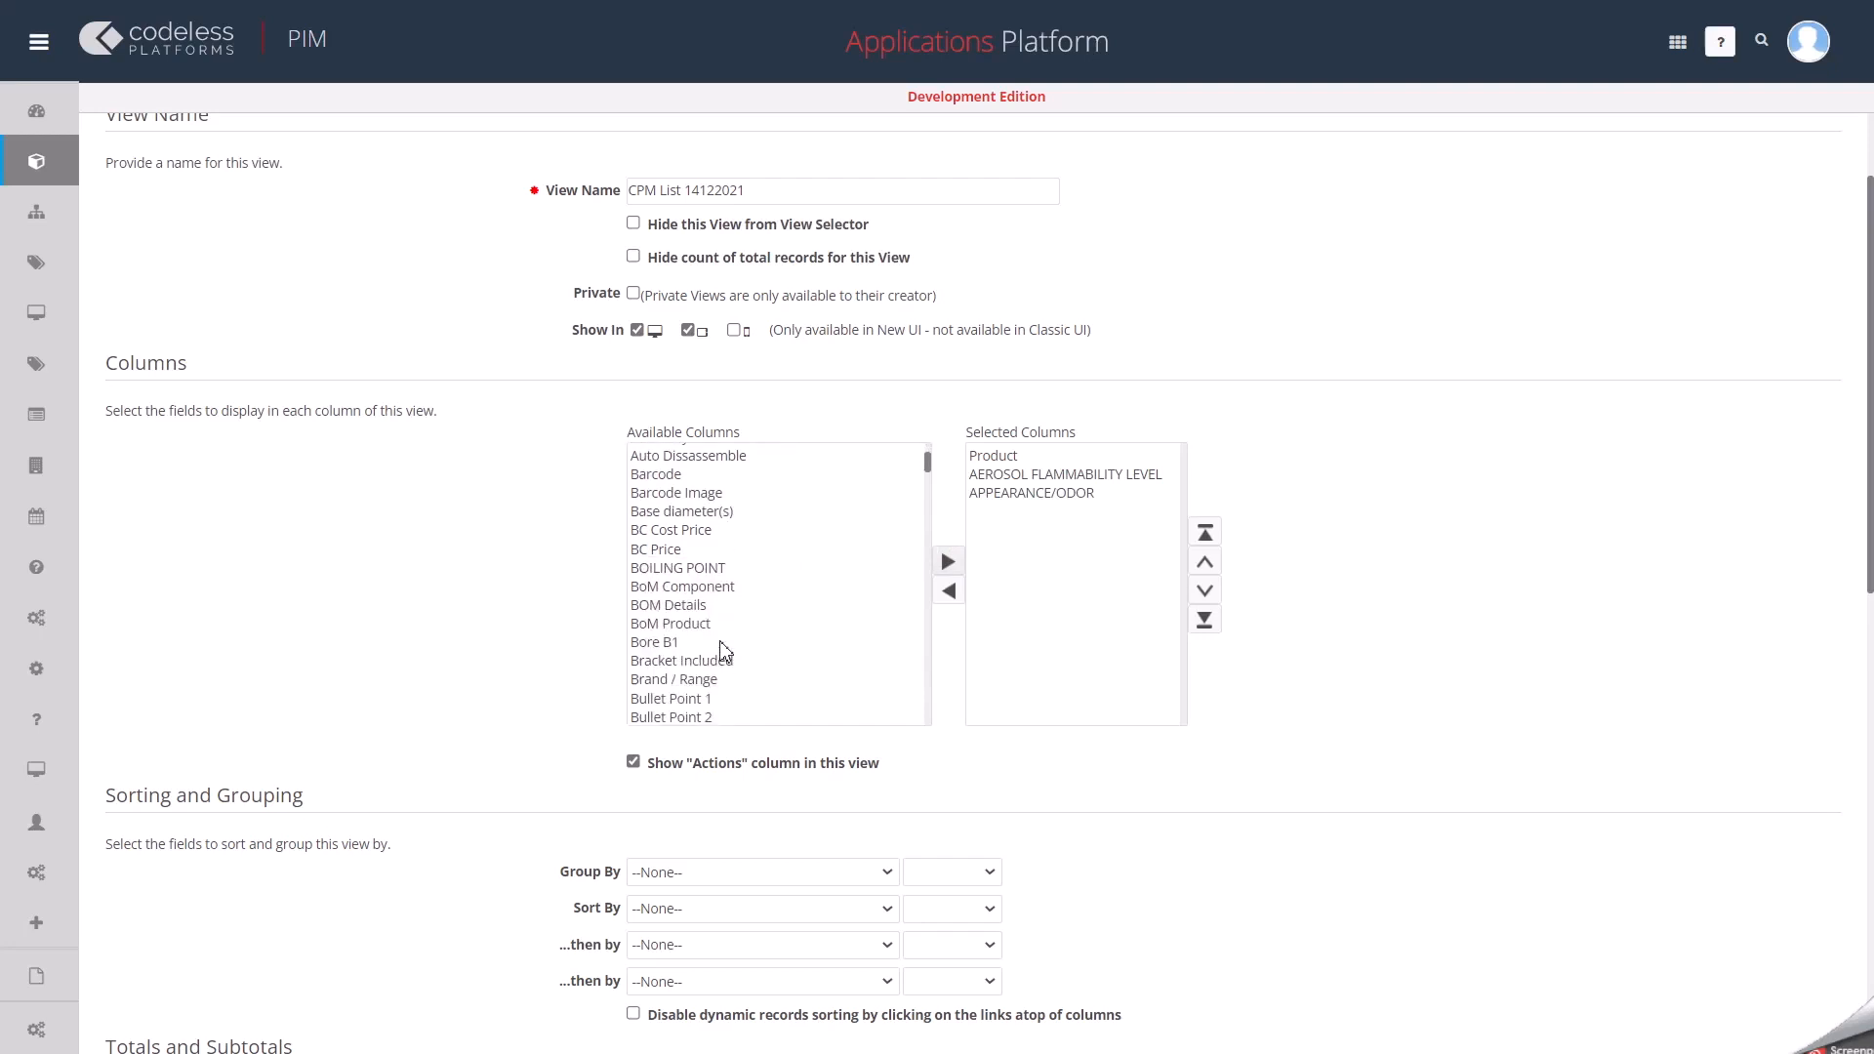
click(703, 569)
click(947, 562)
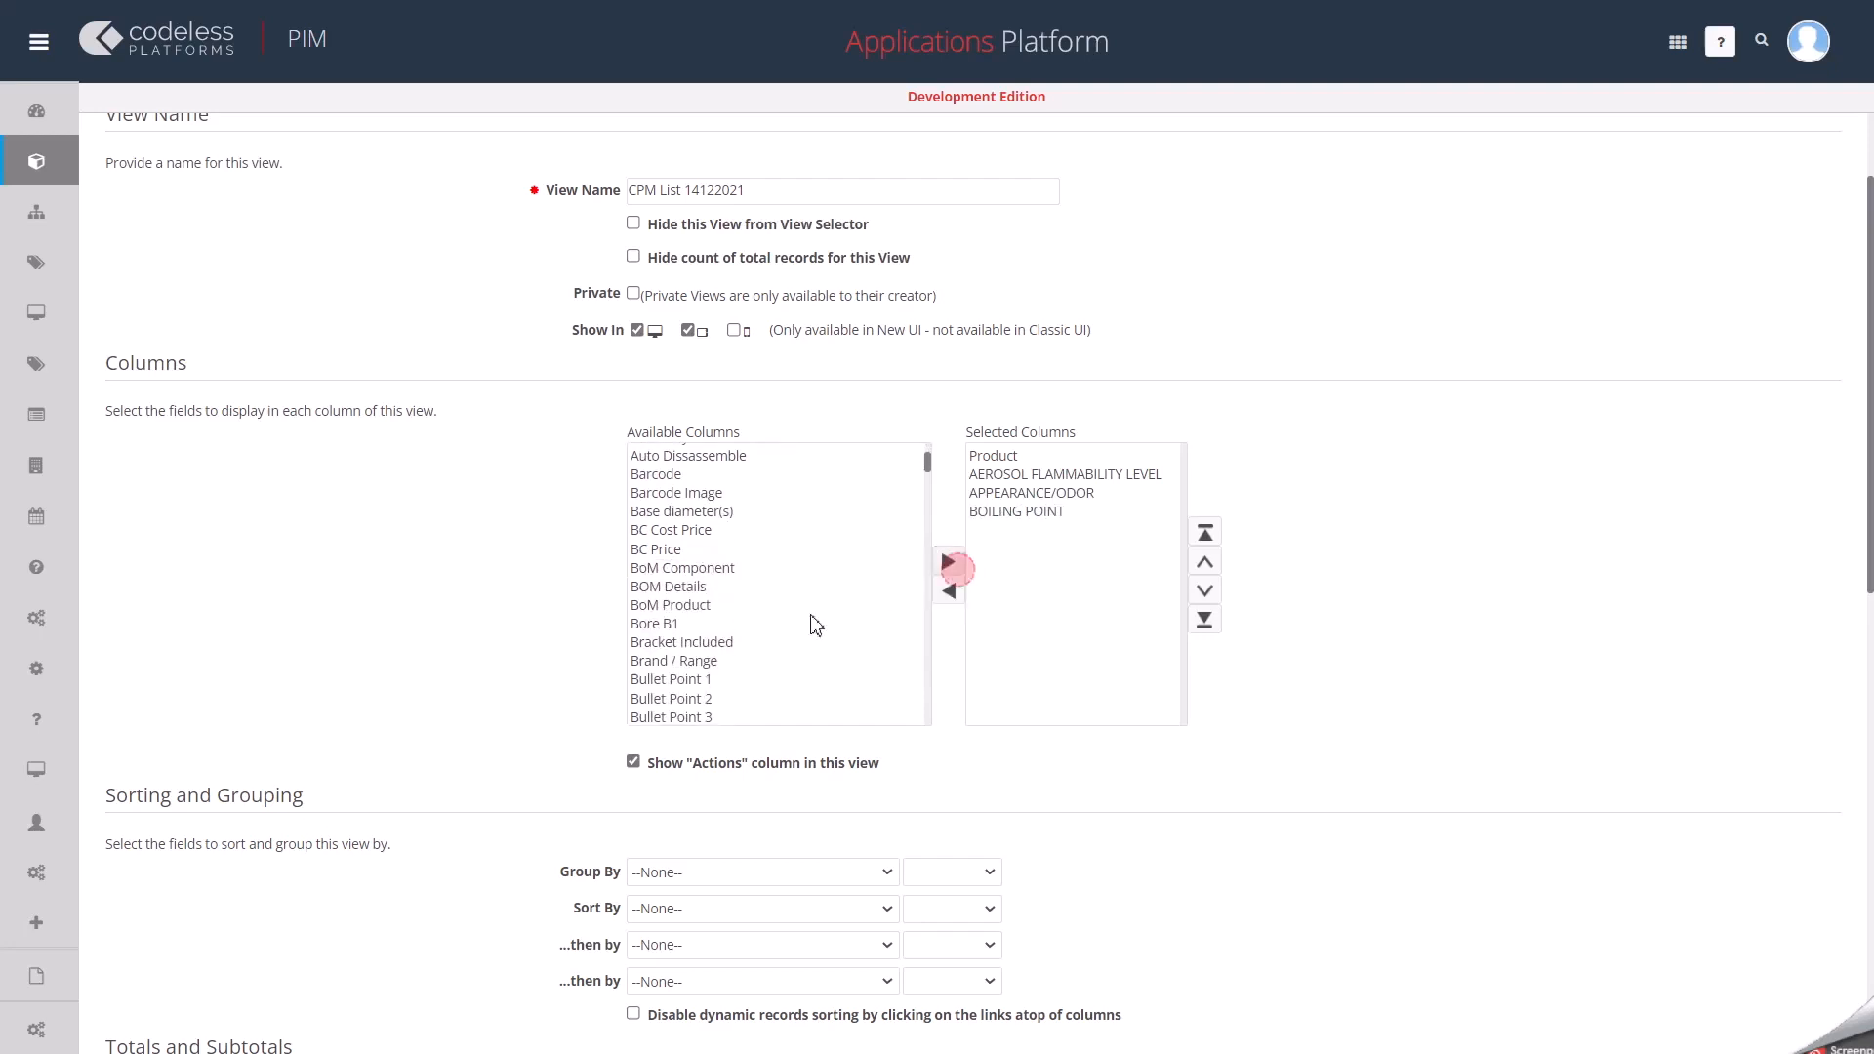
Add the Cs/ Layer and Cs/Pal fields to the view's selected columns.
scroll(699, 668, down, 2)
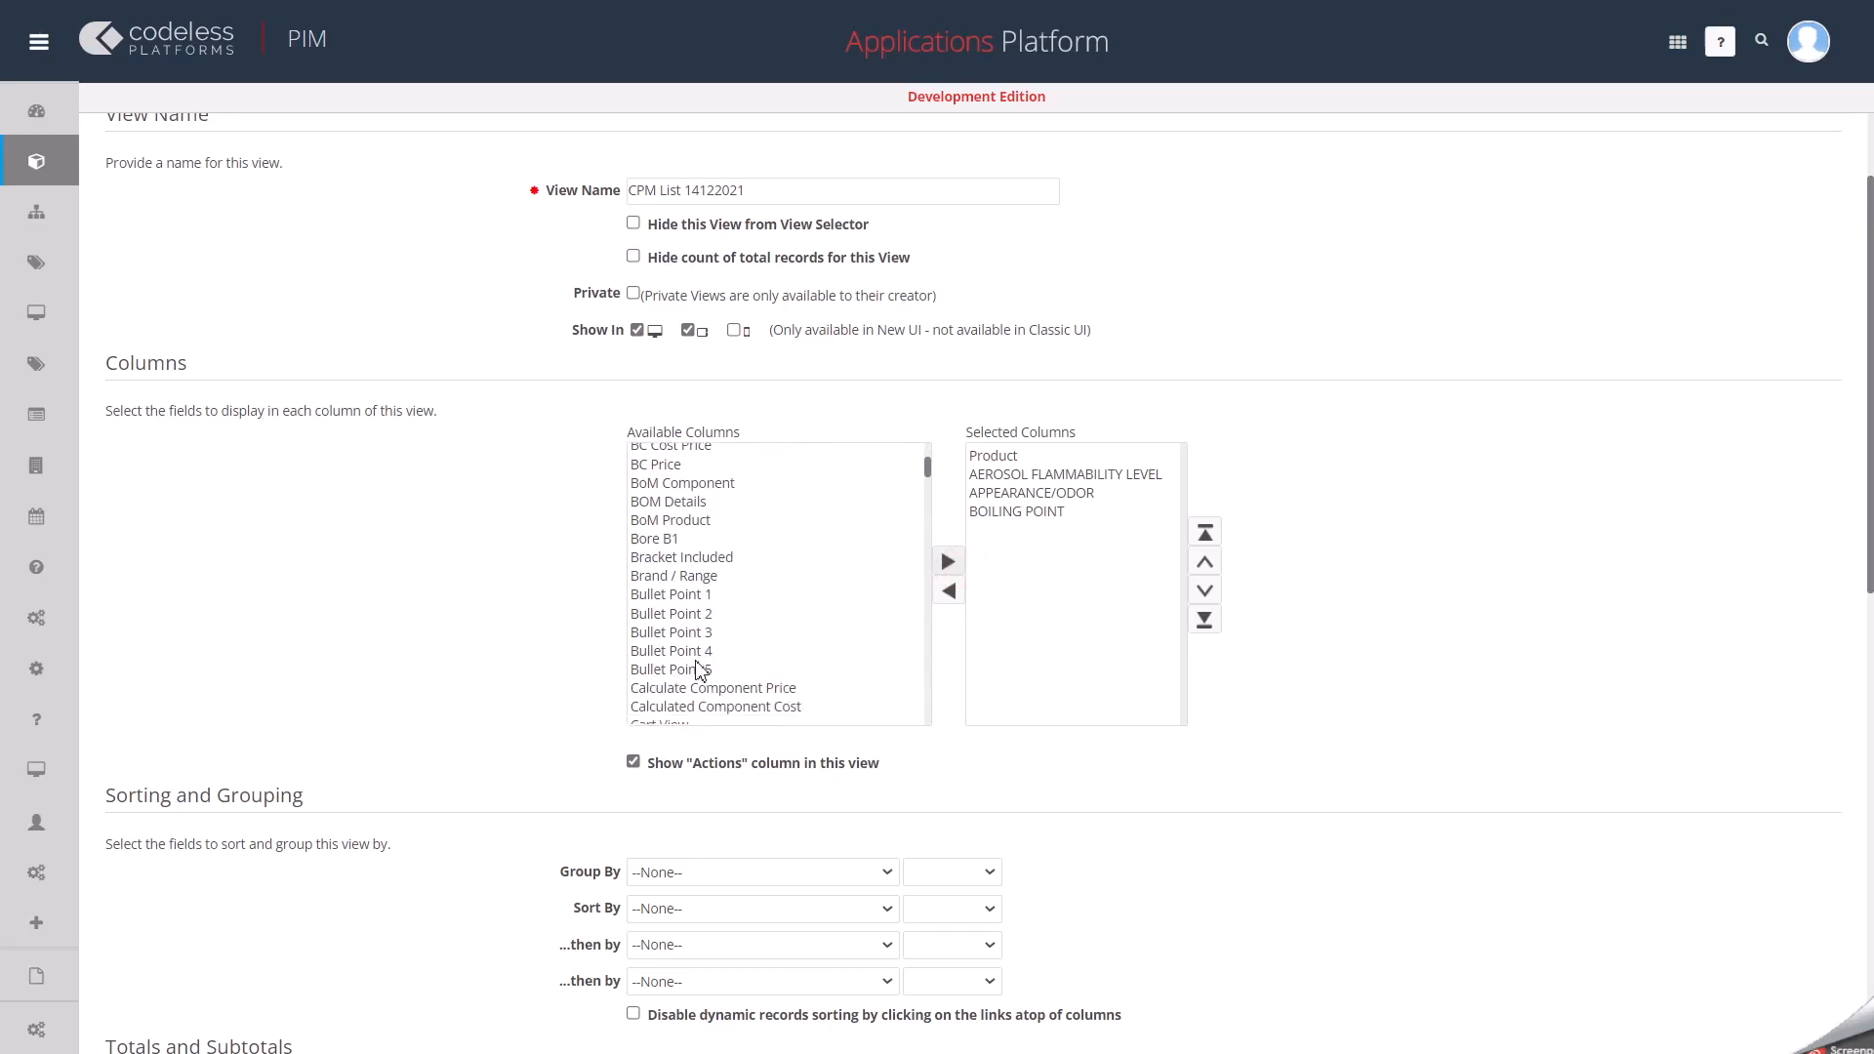
scroll(699, 671, down, 1)
scroll(698, 670, down, 15)
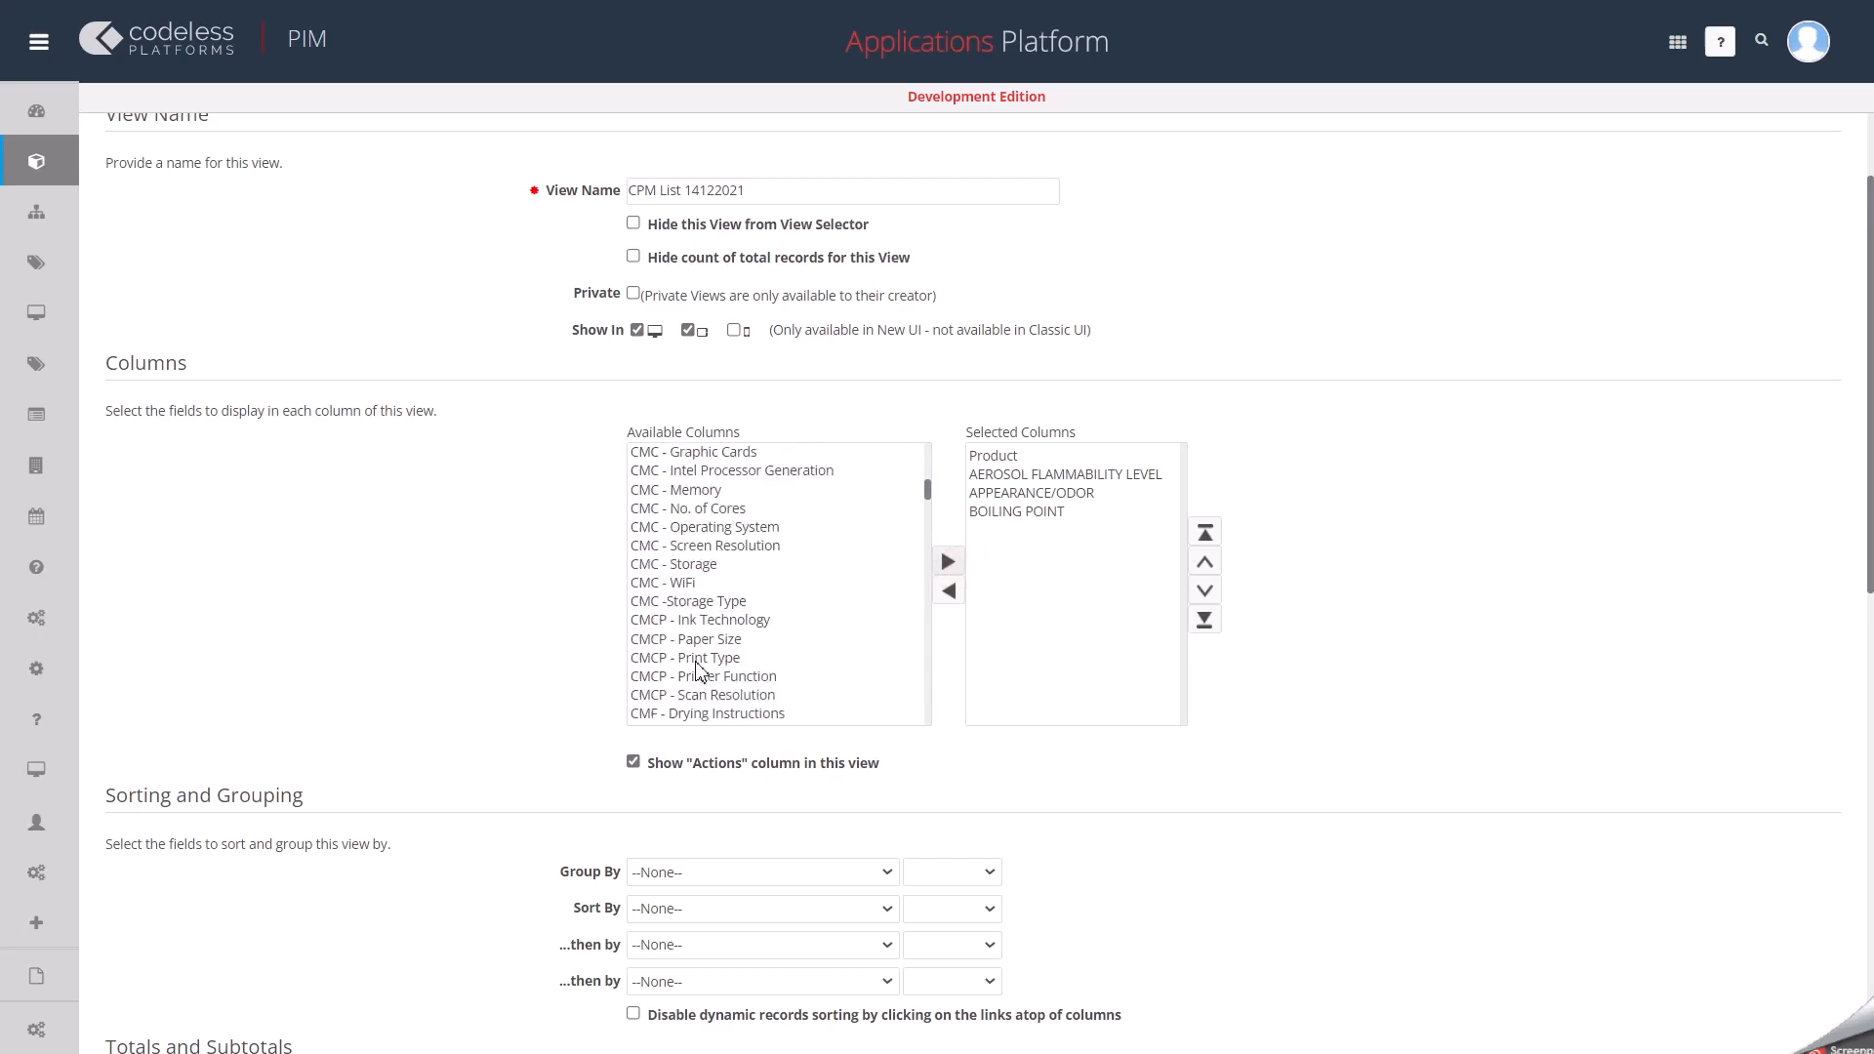
scroll(699, 675, down, 8)
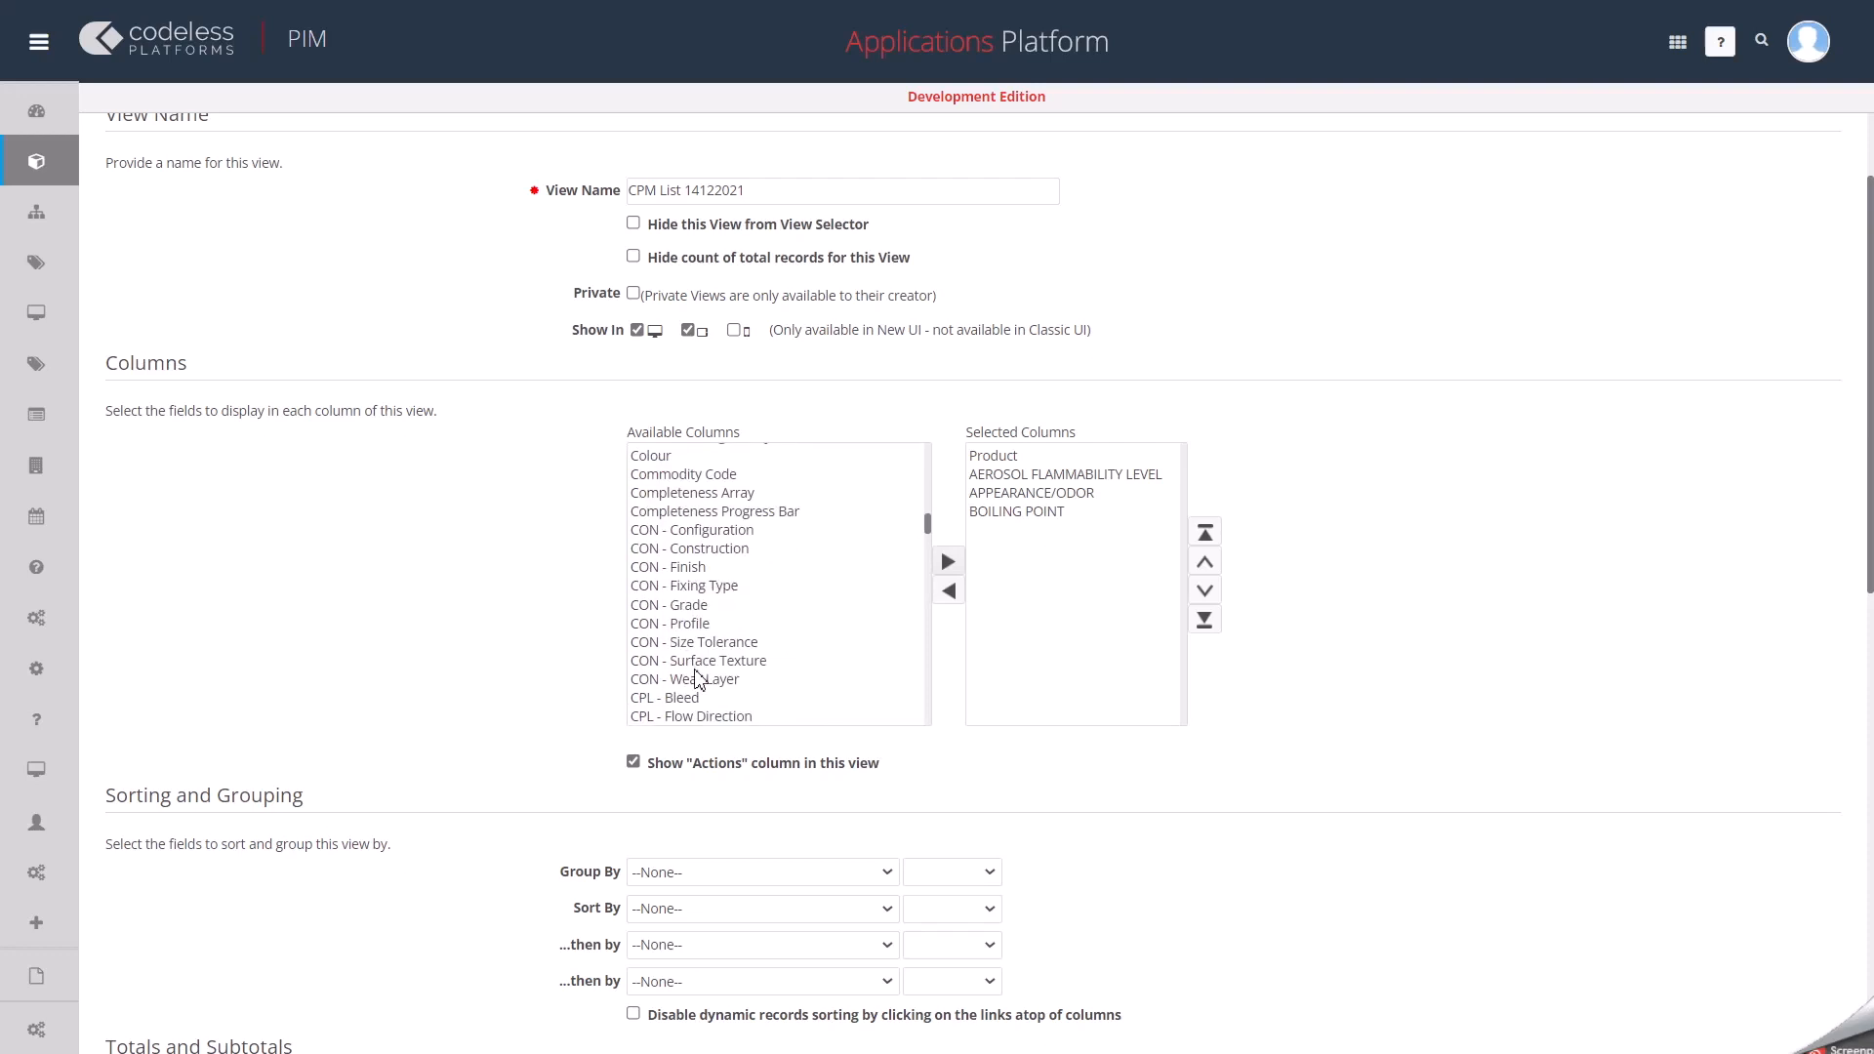
scroll(699, 680, down, 1)
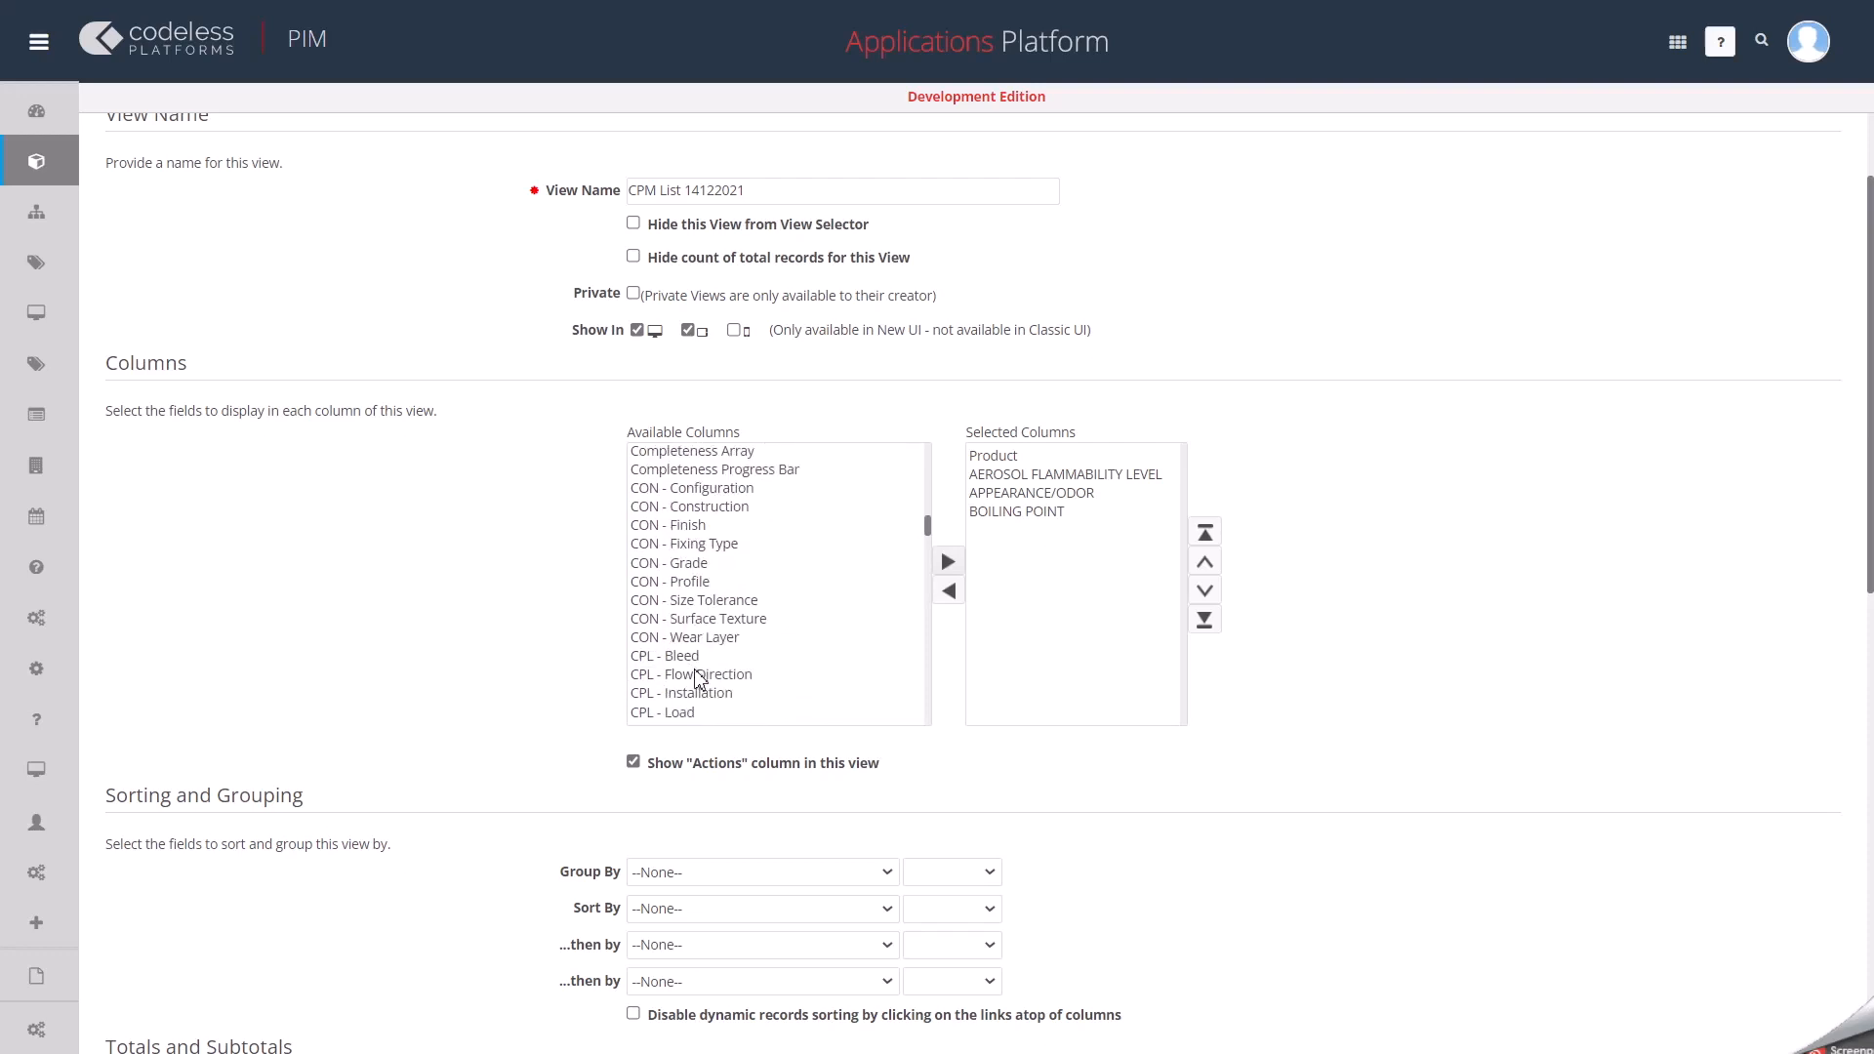
scroll(699, 676, down, 6)
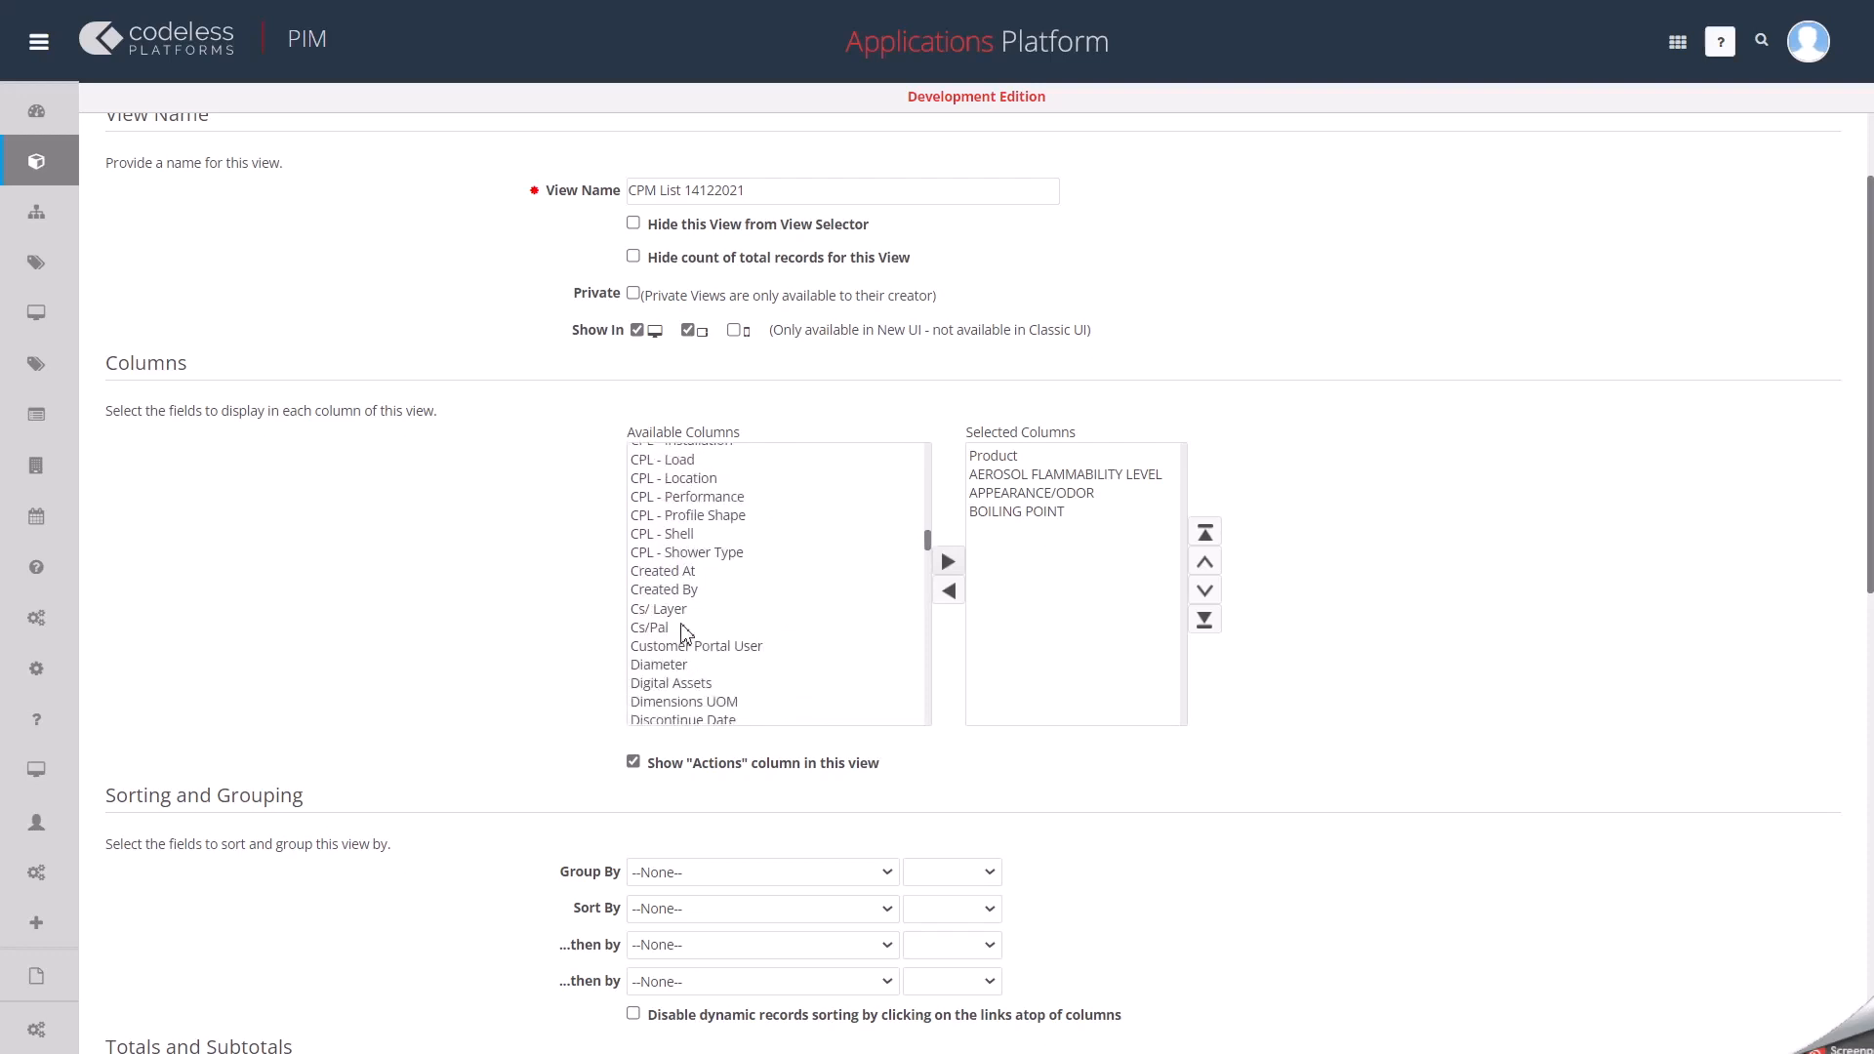
click(682, 609)
click(947, 562)
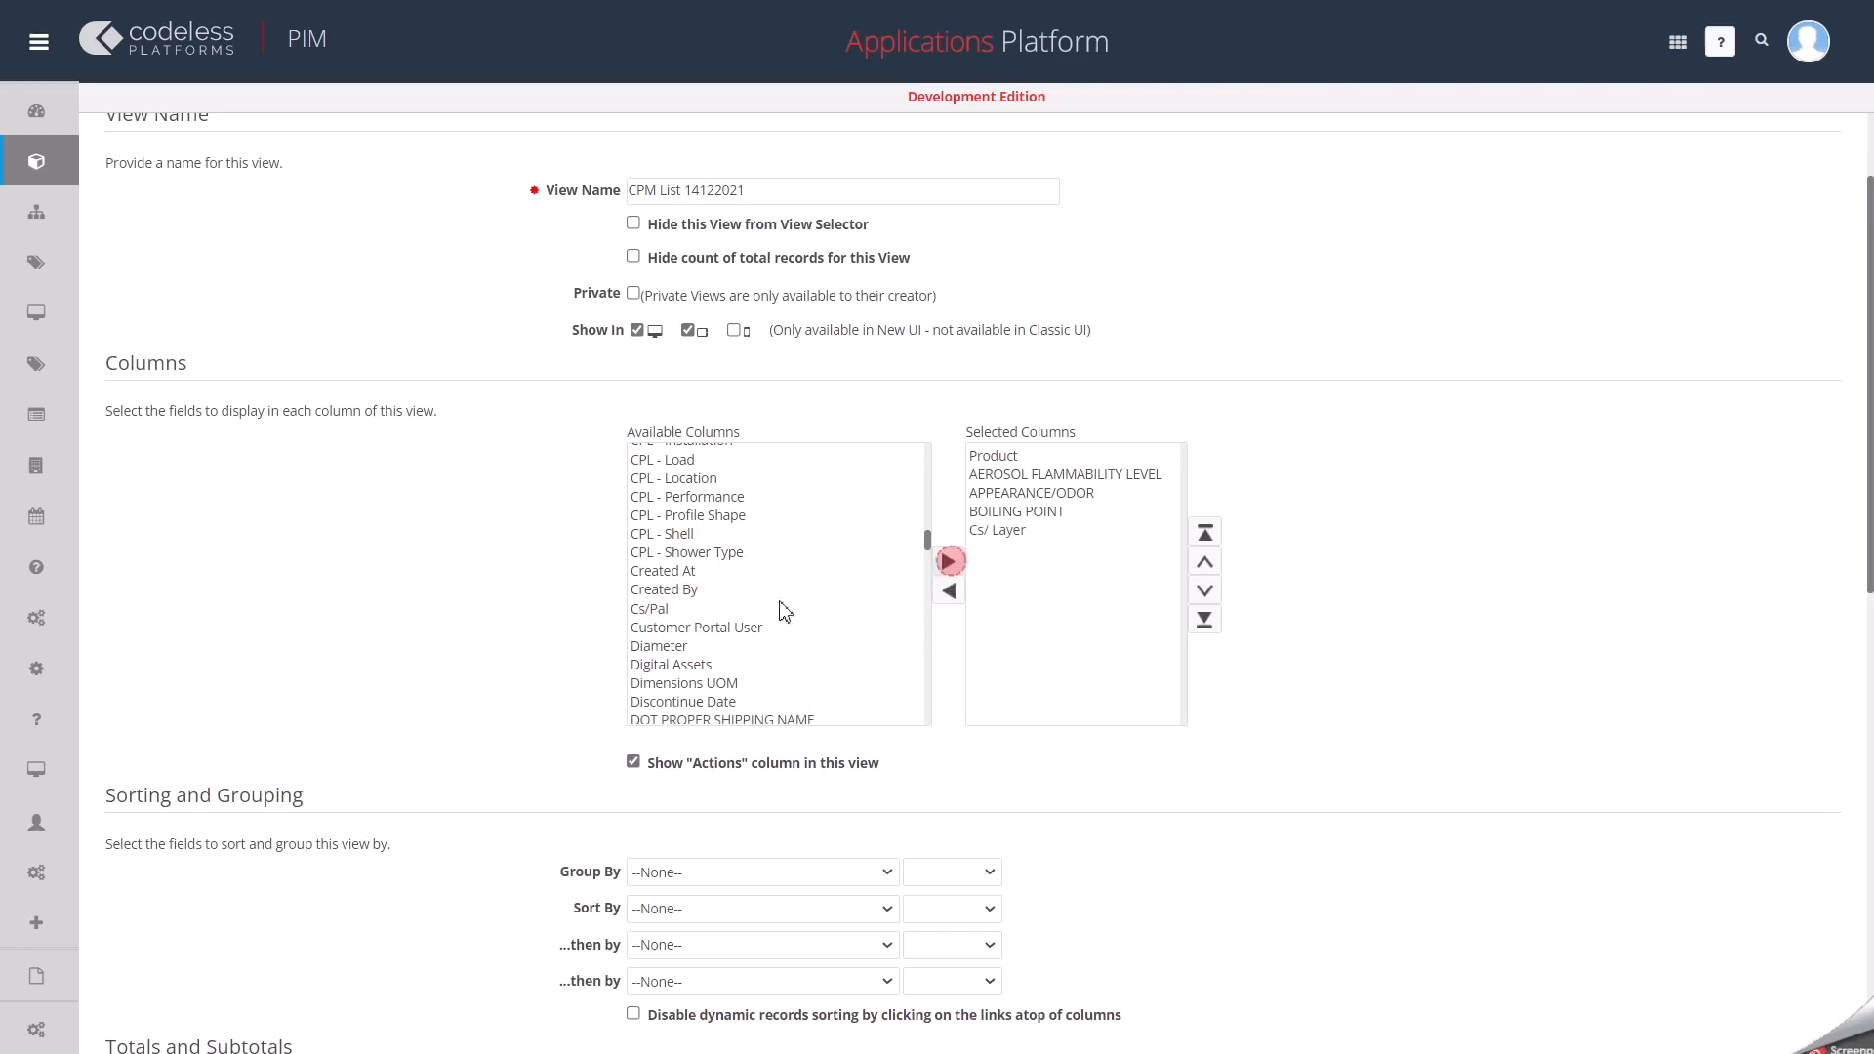
click(666, 609)
click(947, 563)
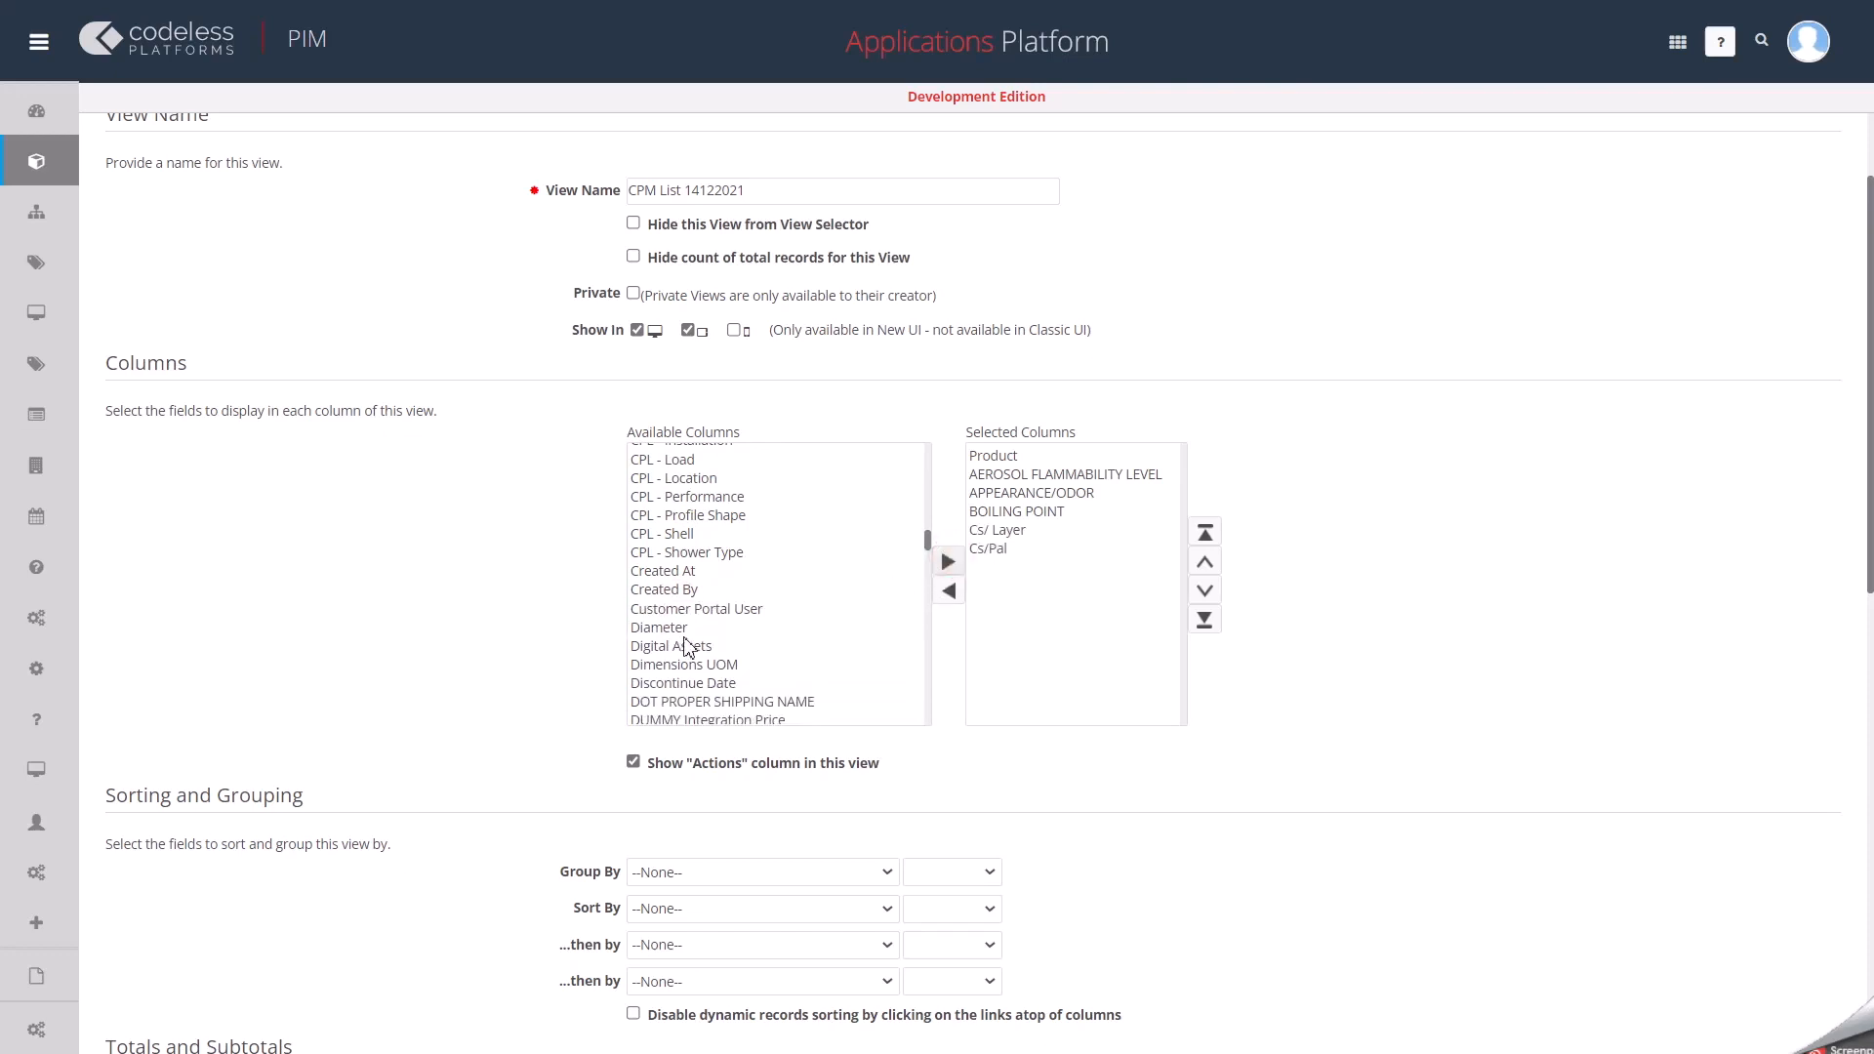
Add the DOT PROPER SHIPPING NAME and EVAP. RATE fields to the view's selected columns.
scroll(686, 647, down, 3)
click(756, 575)
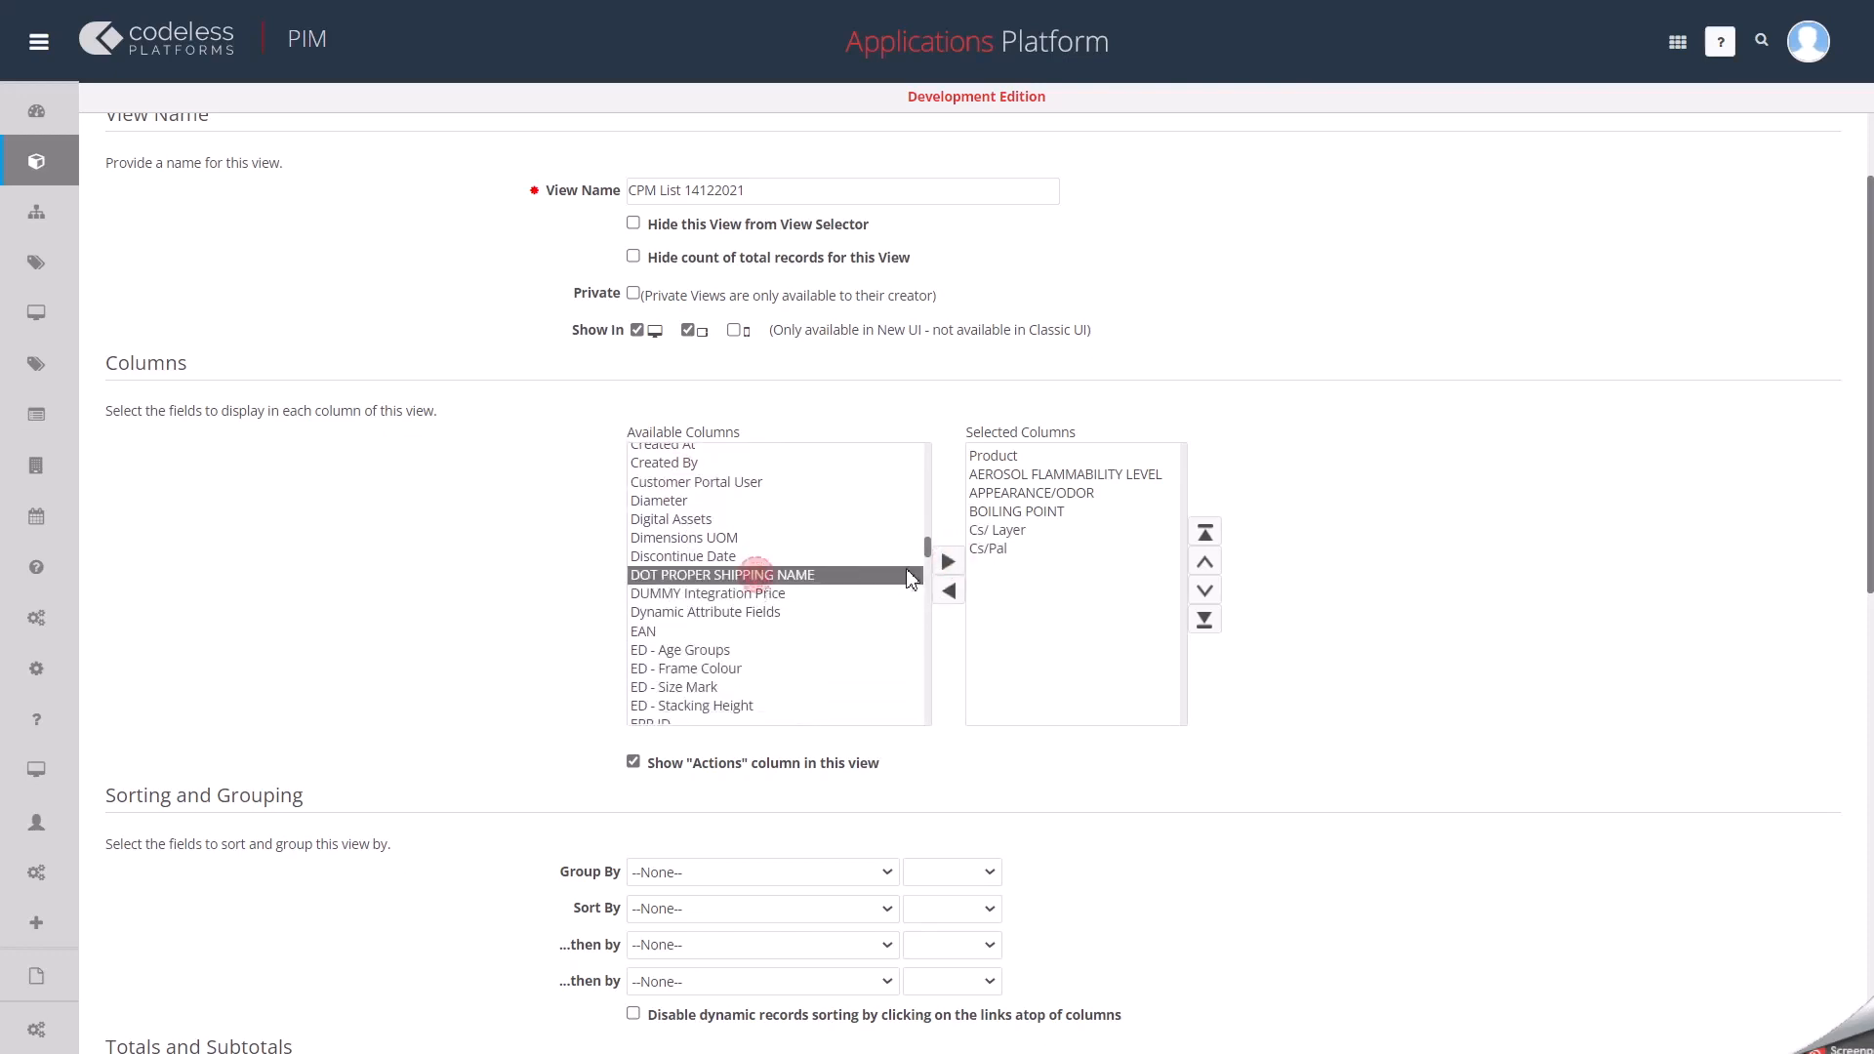
click(948, 562)
click(732, 577)
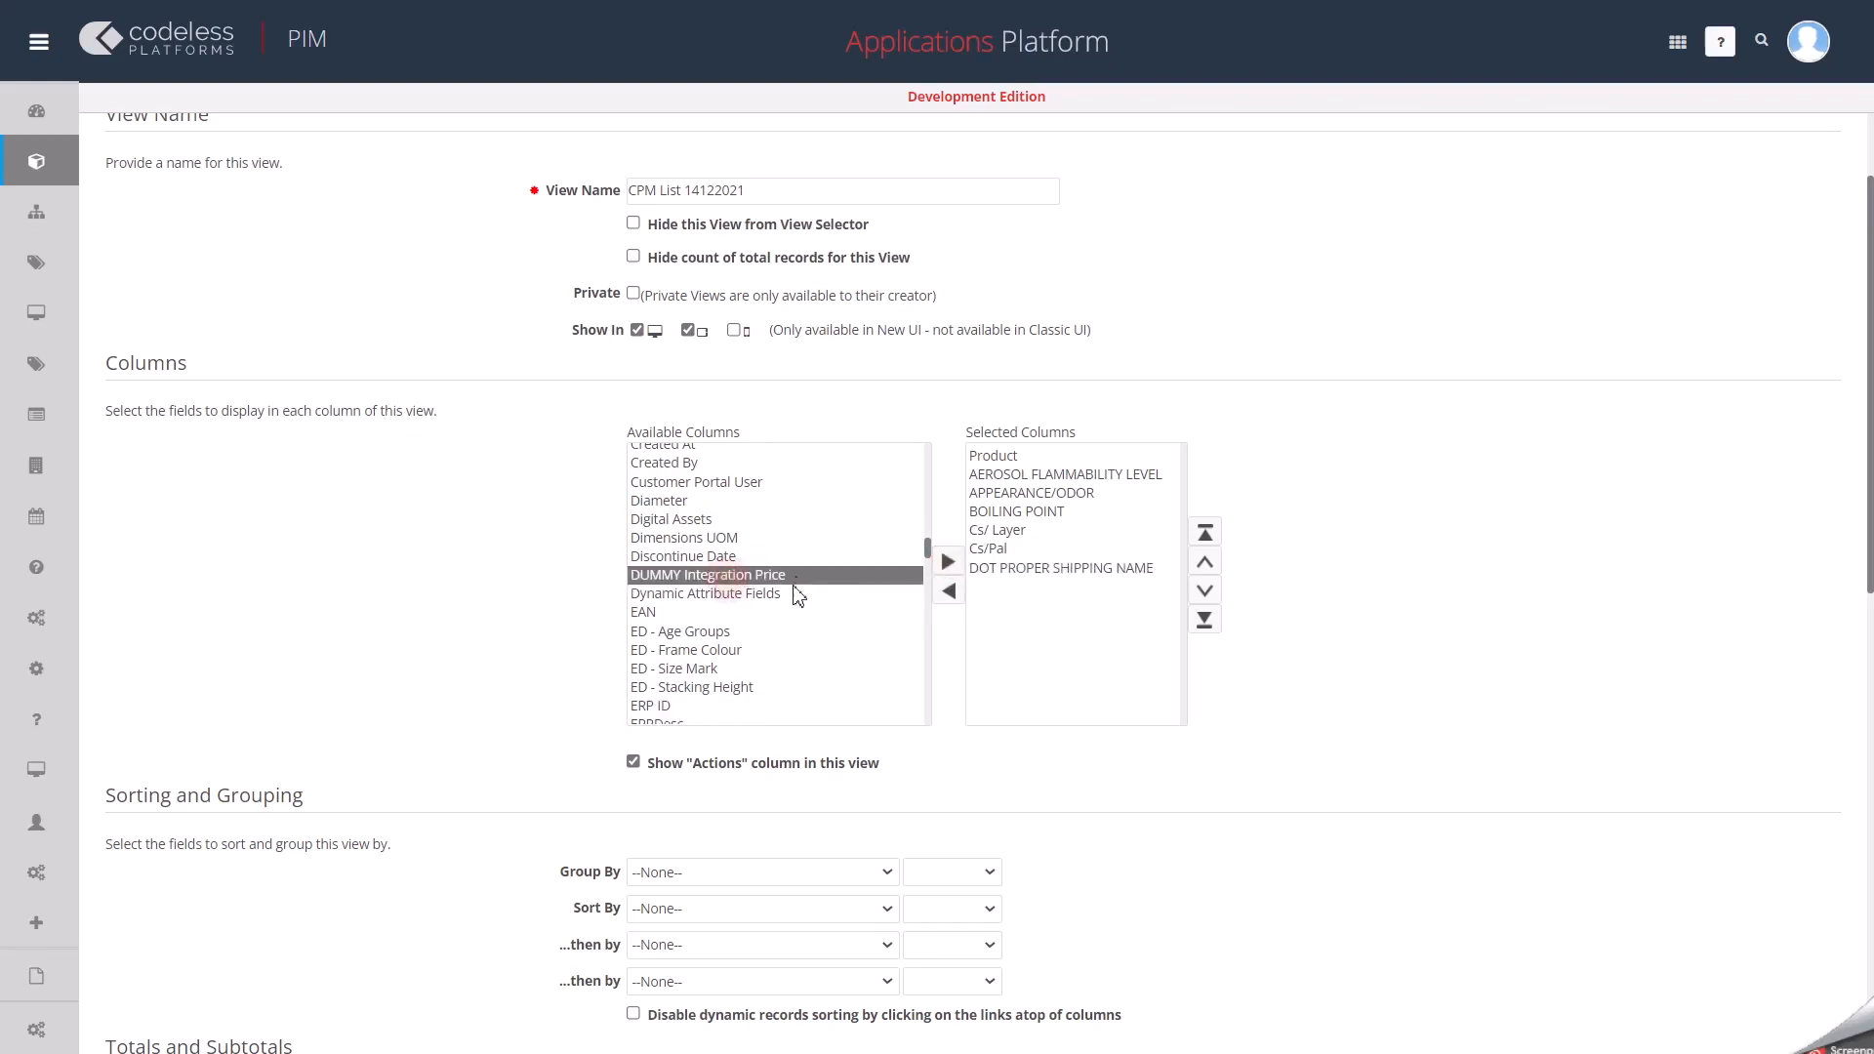
scroll(678, 639, down, 5)
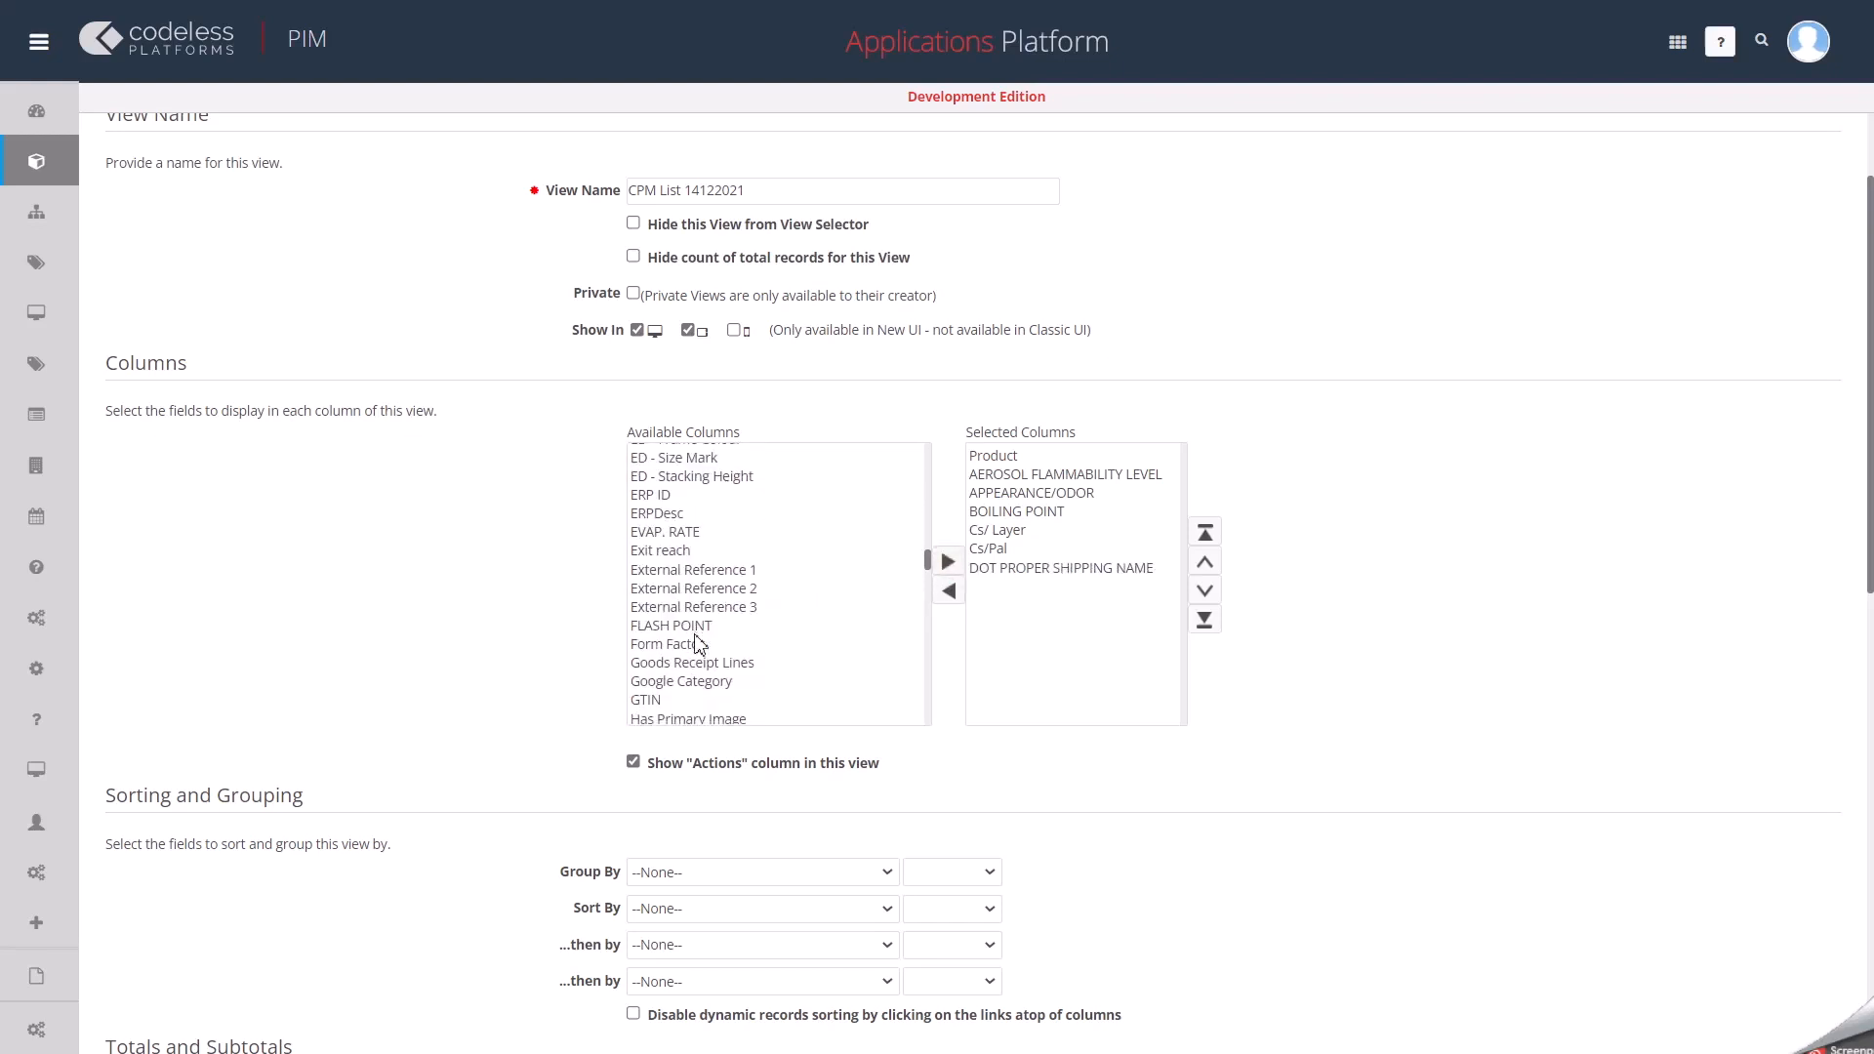
click(665, 532)
click(948, 563)
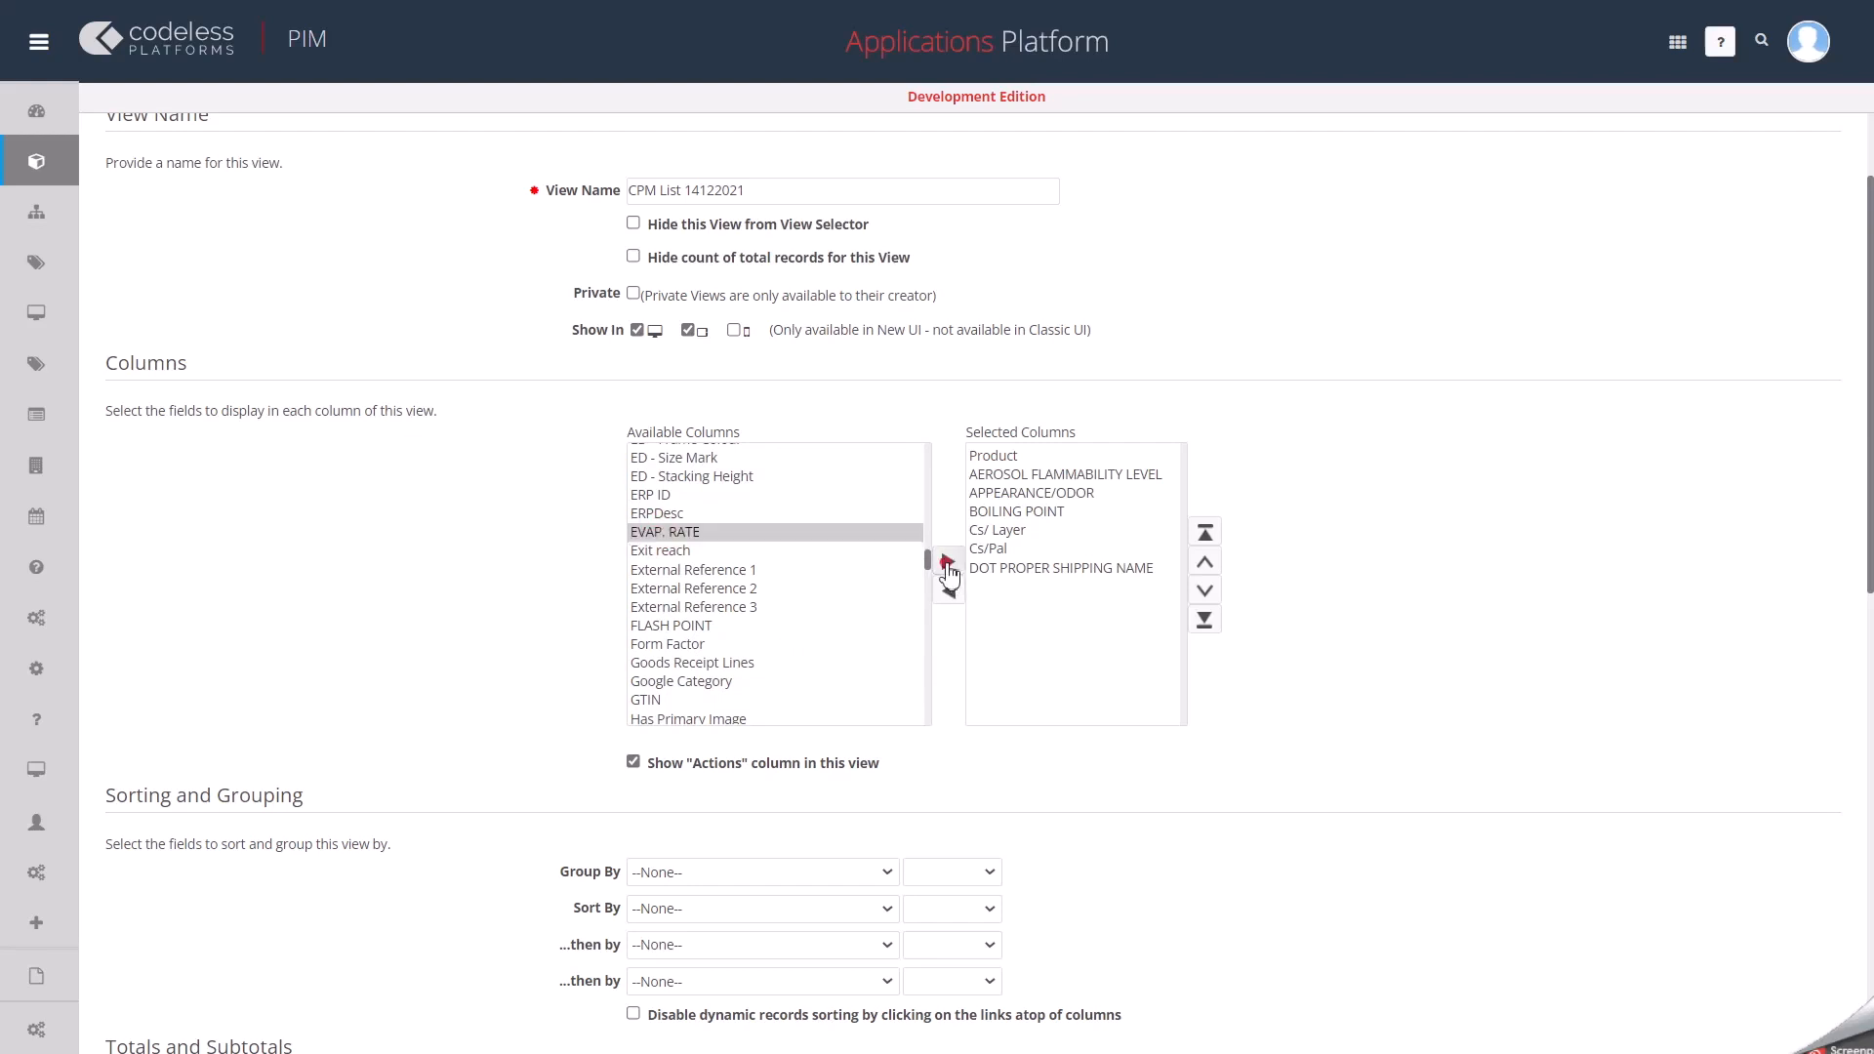
Add the Layer/ Pal and Lbs/Cs fields to the view's selected columns.
scroll(734, 647, down, 4)
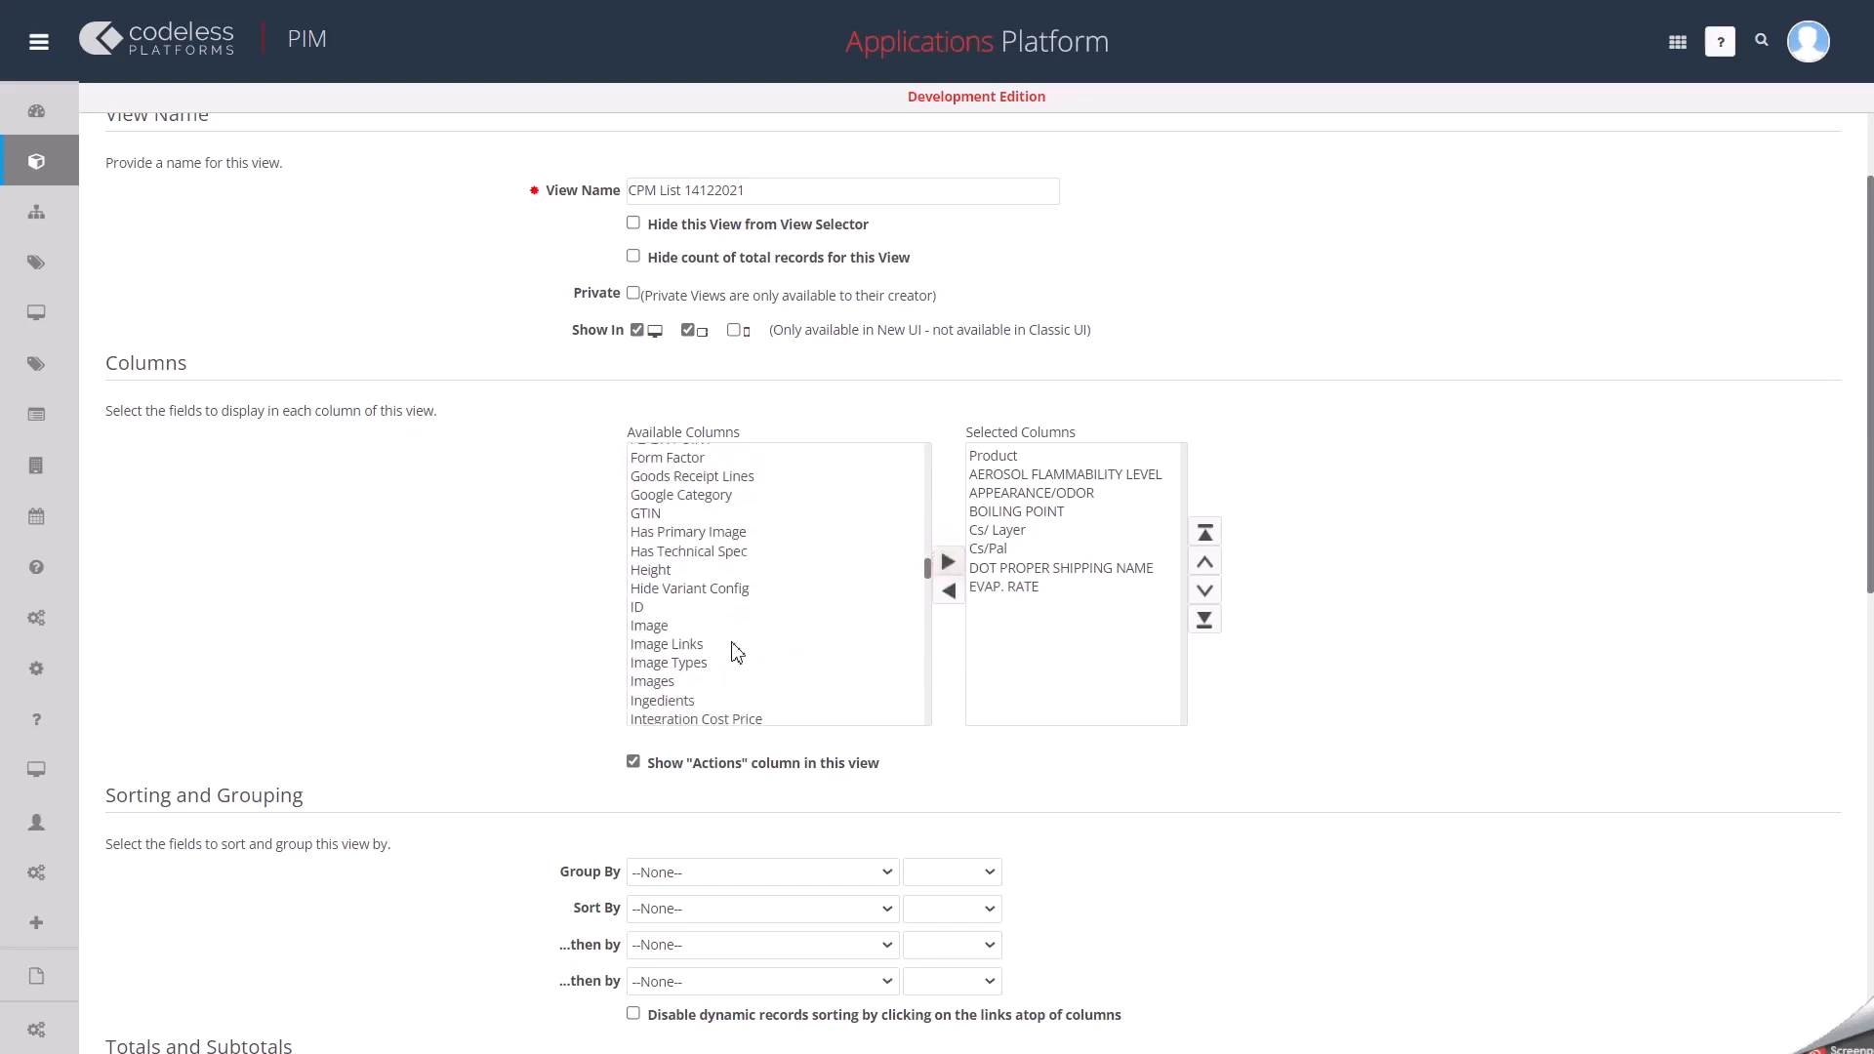
scroll(735, 651, down, 8)
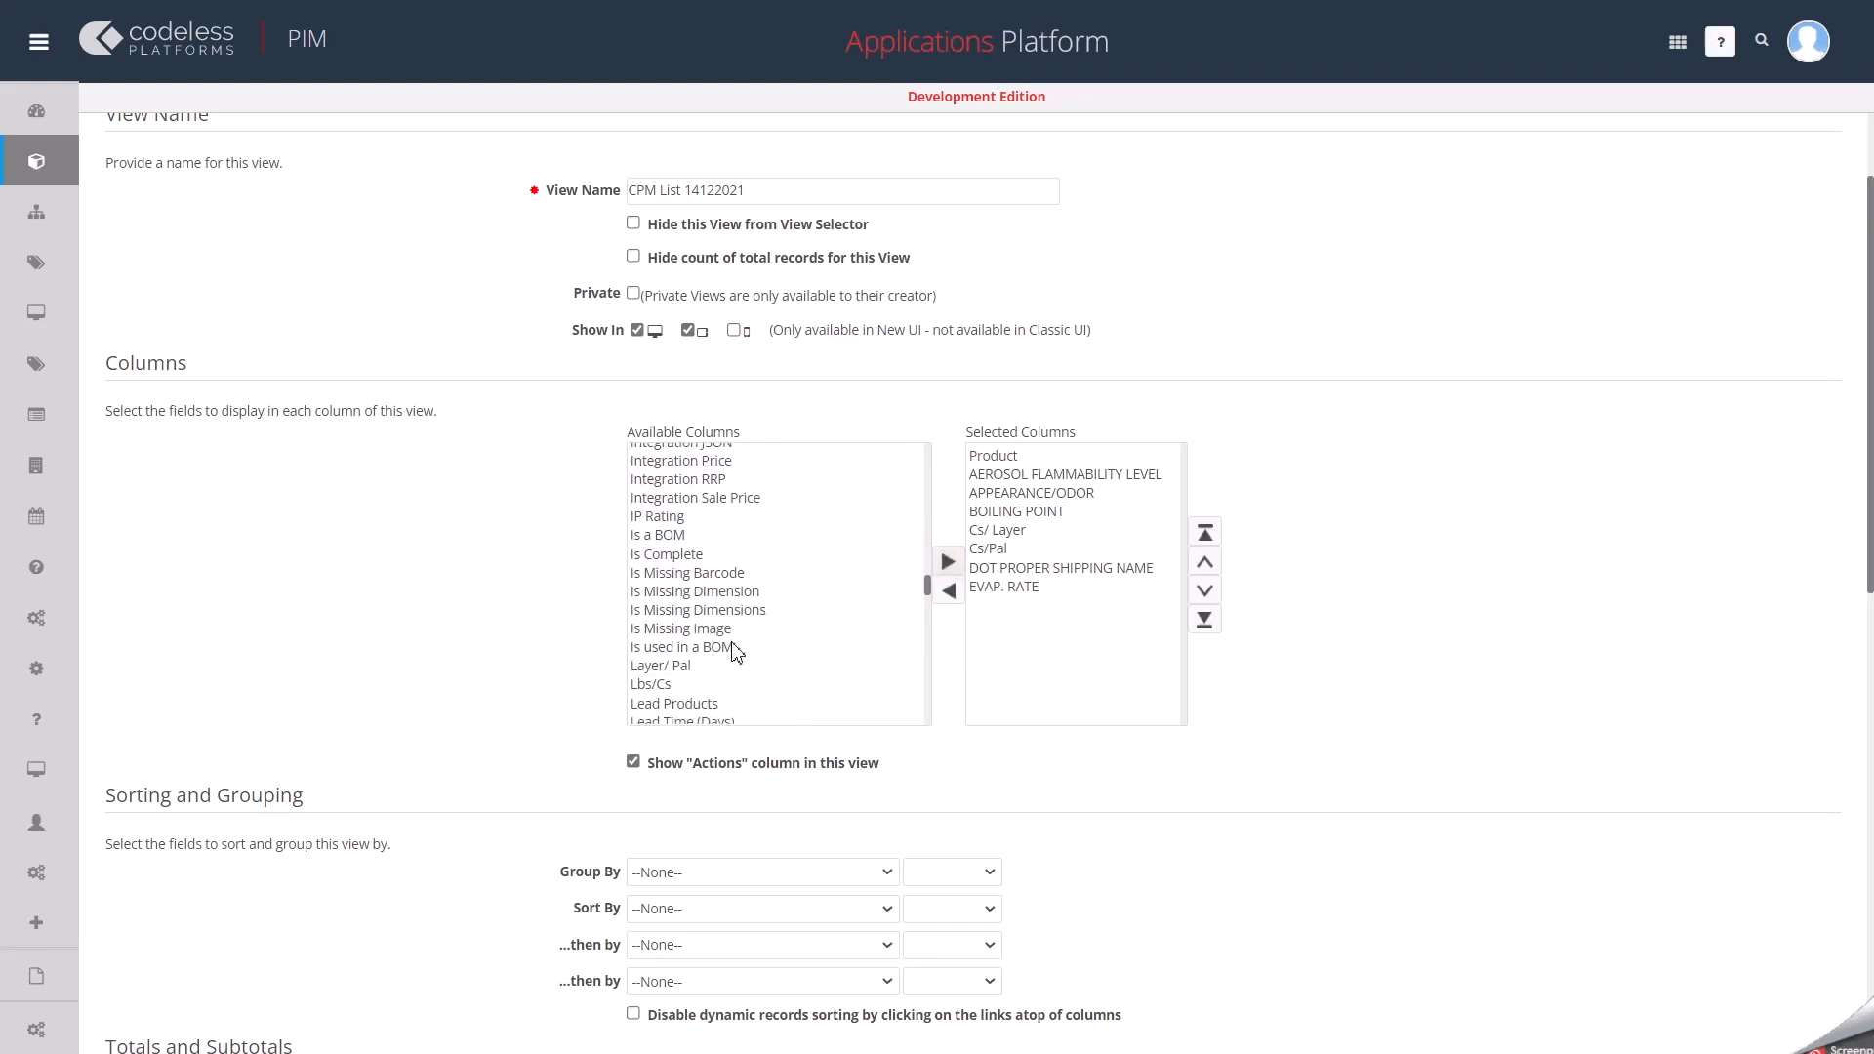
click(680, 583)
click(947, 562)
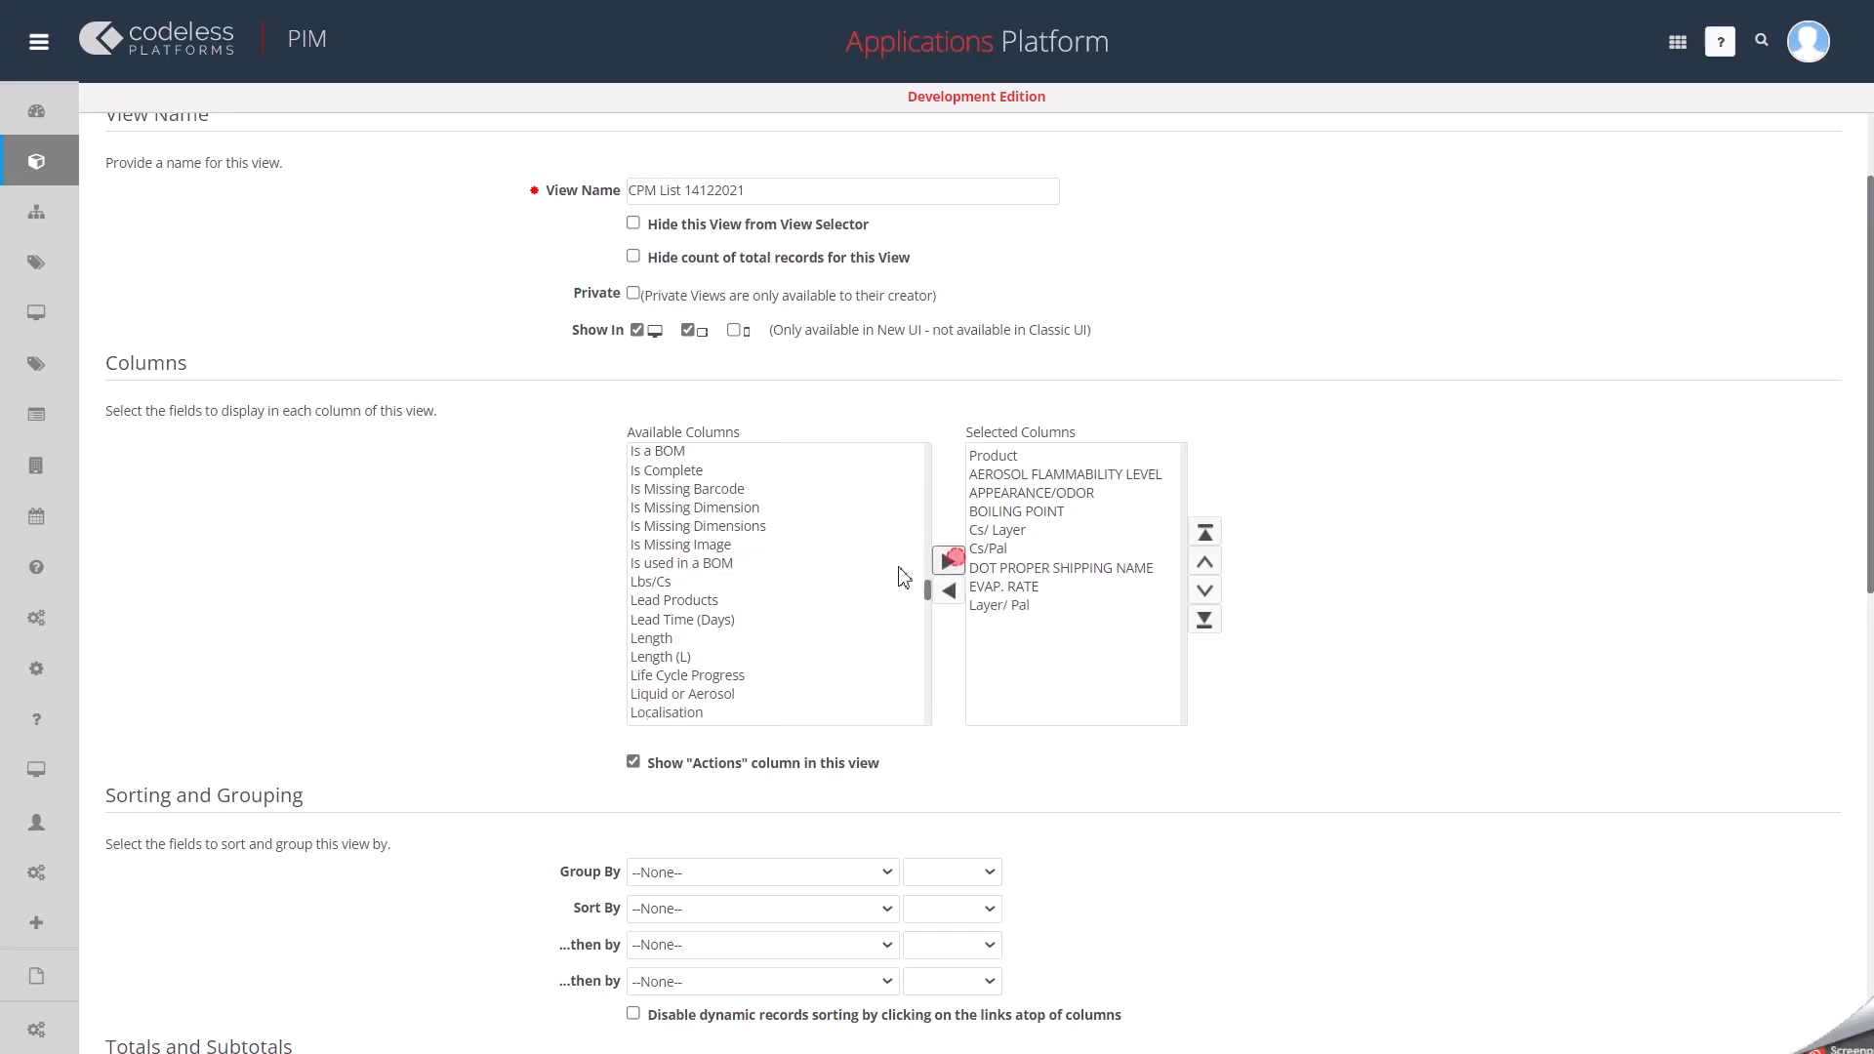
click(652, 582)
click(947, 562)
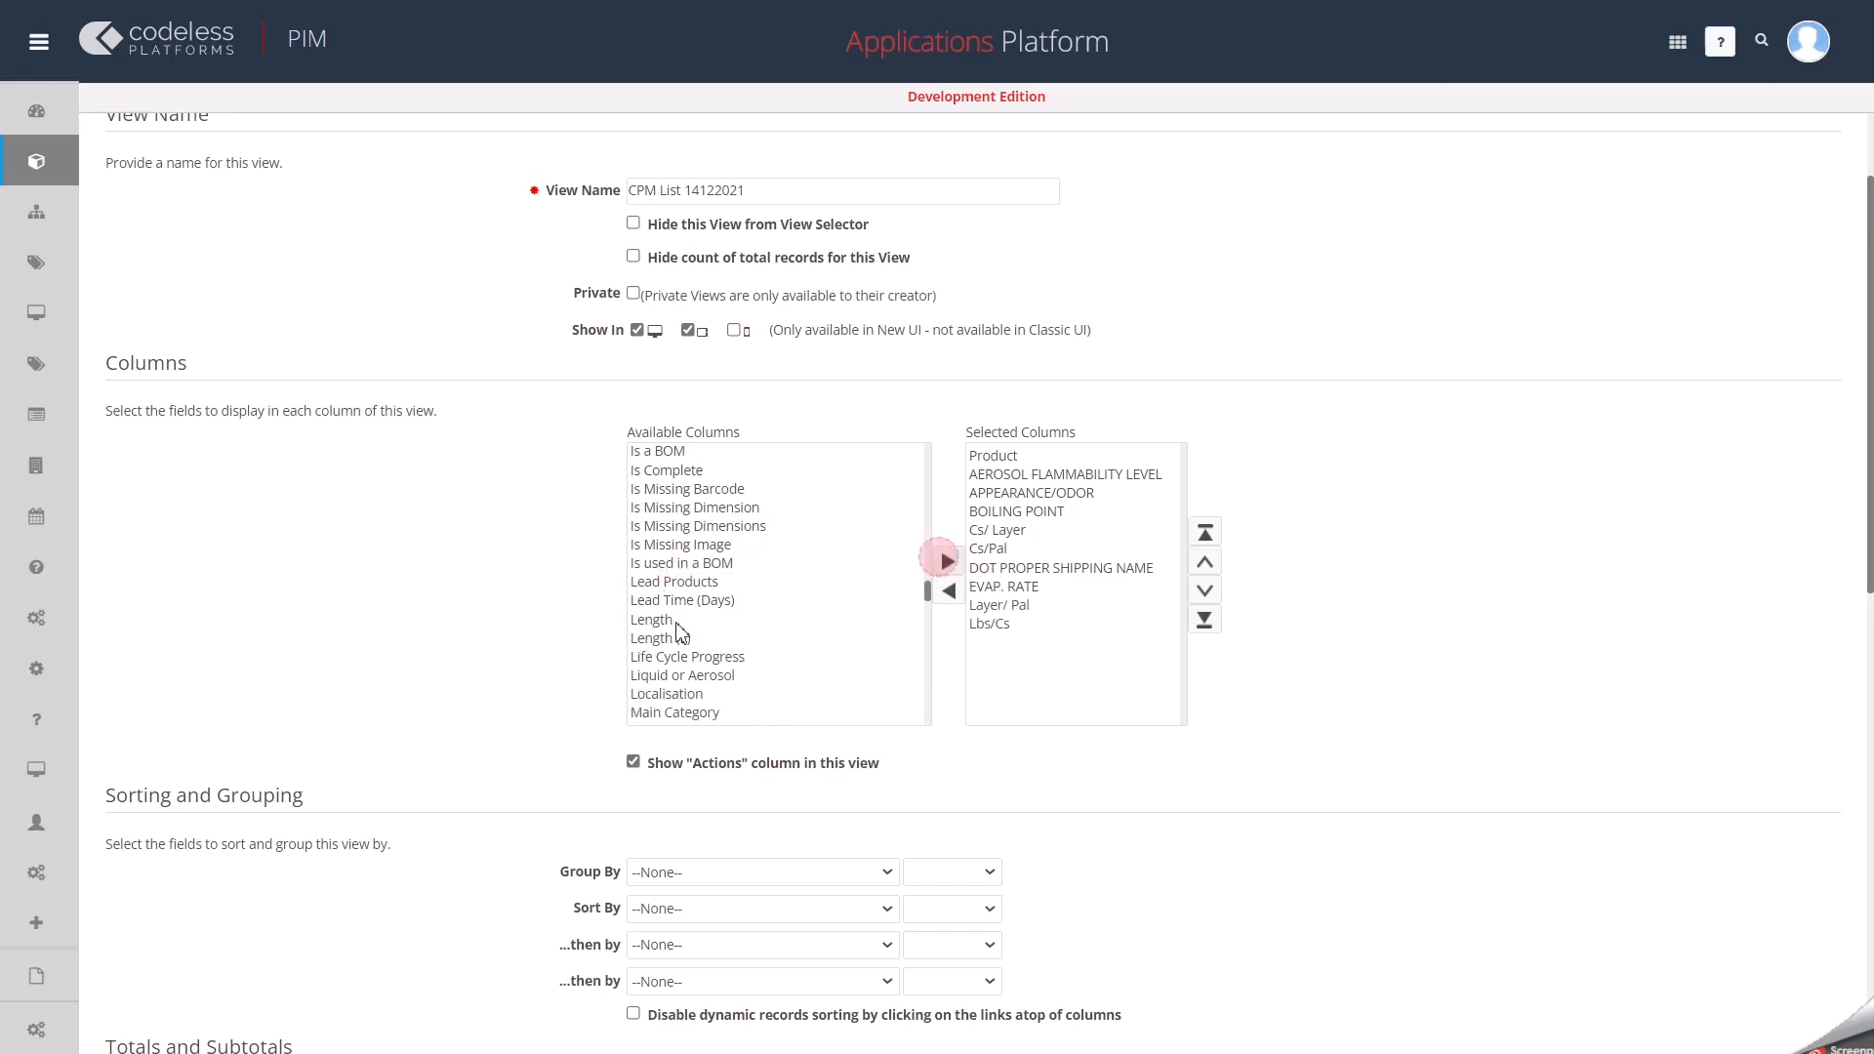
Review the new view's sorting, grouping, totals and filter options without setting any of them.
scroll(681, 680, down, 2)
scroll(451, 820, down, 4)
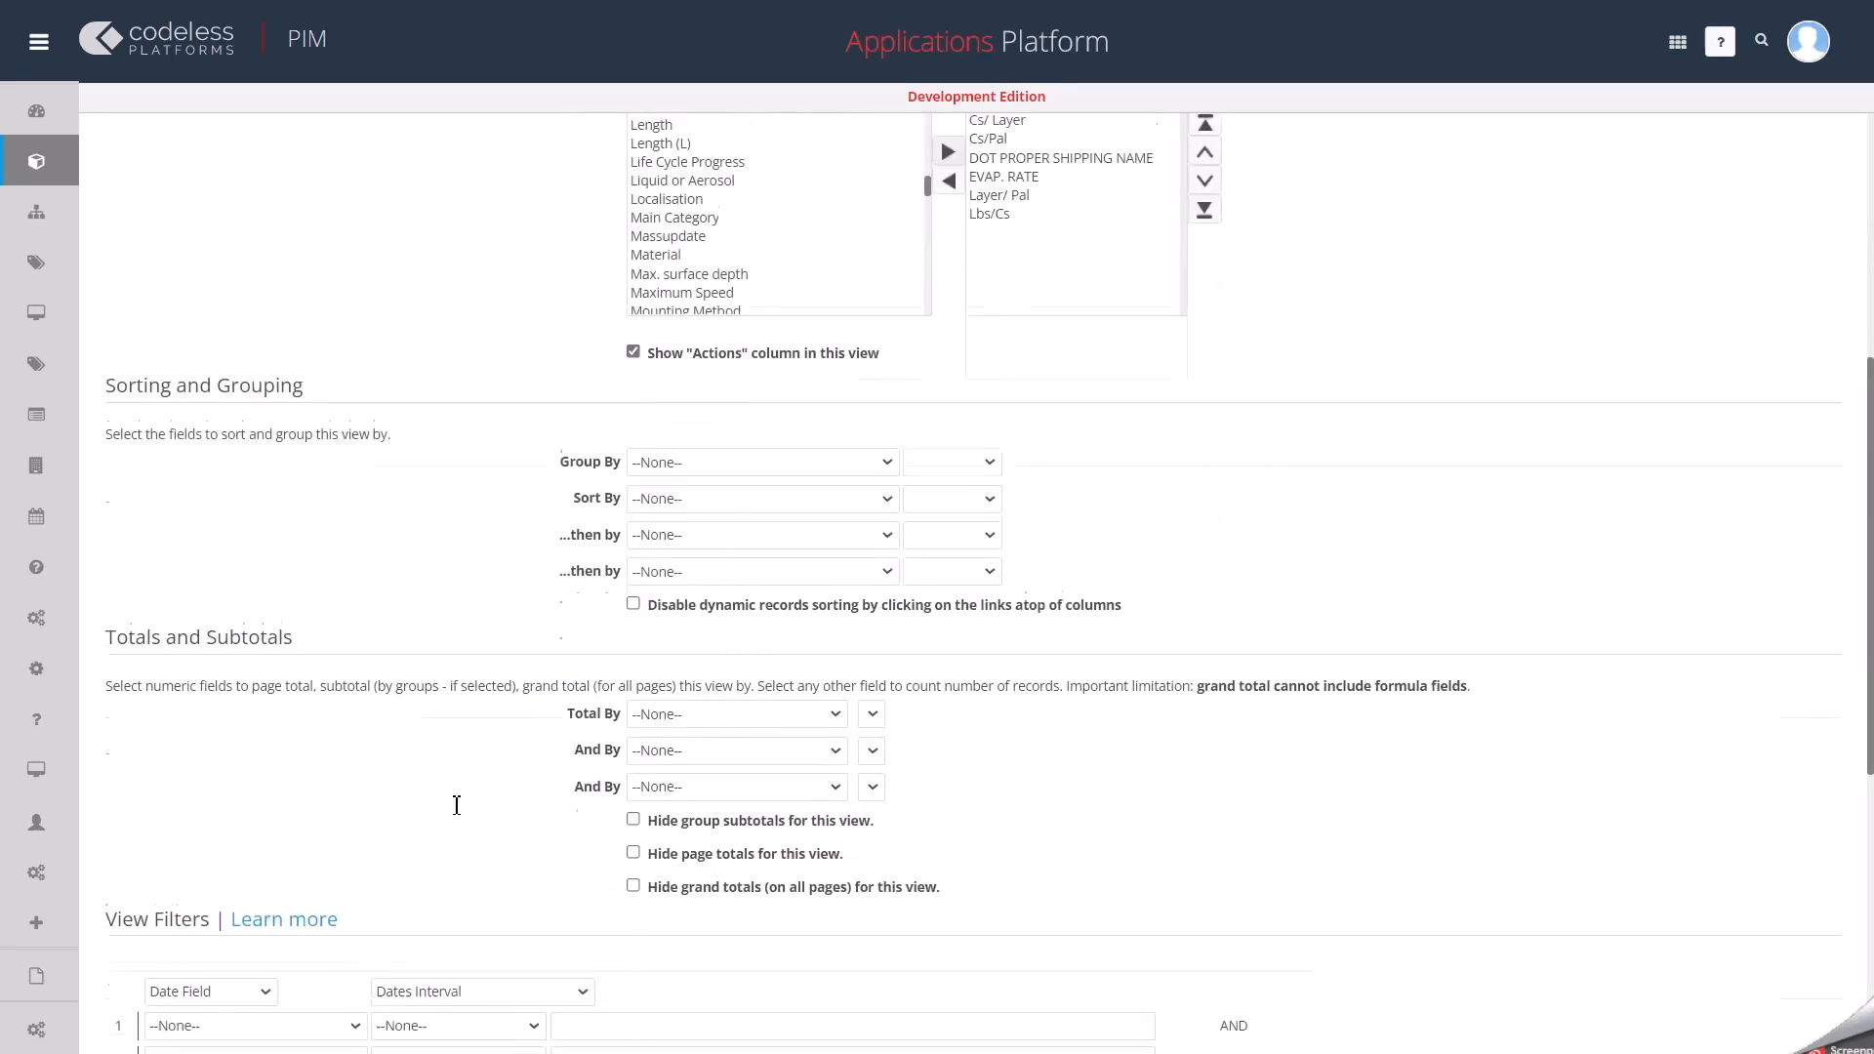
click(655, 451)
click(656, 454)
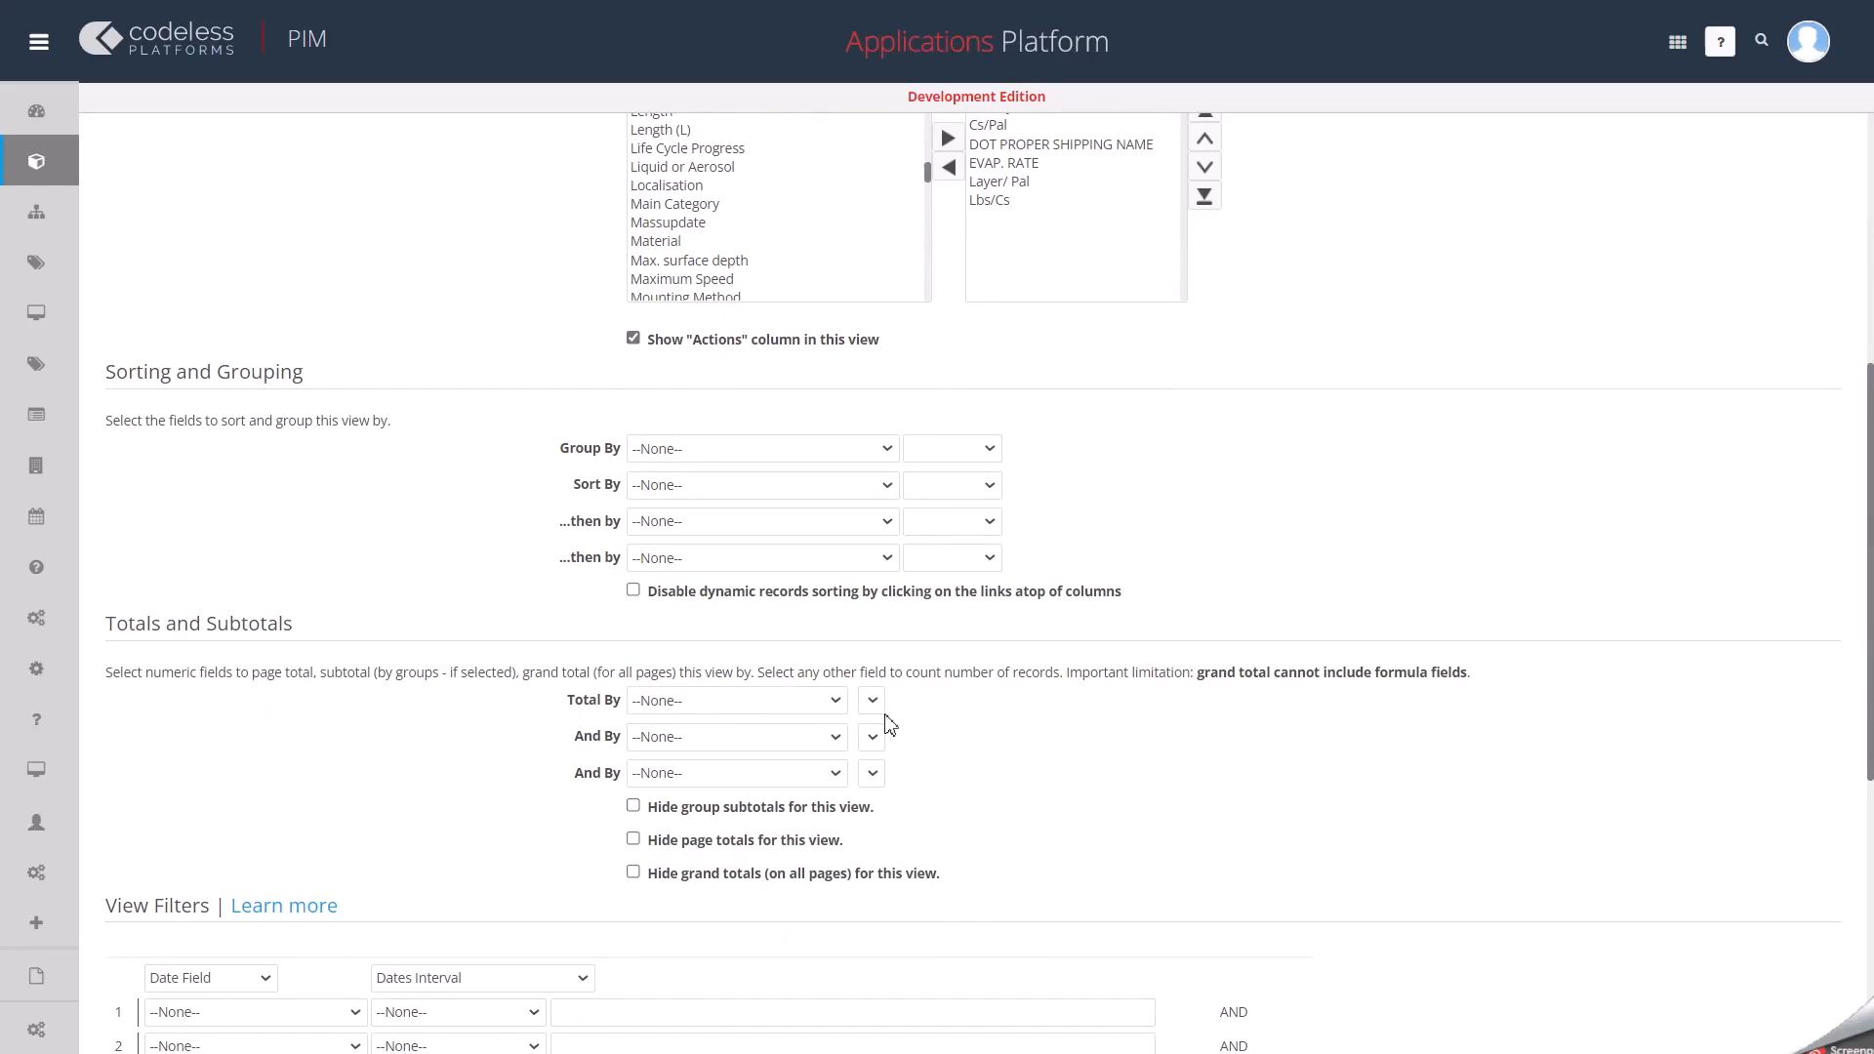
scroll(940, 745, down, 4)
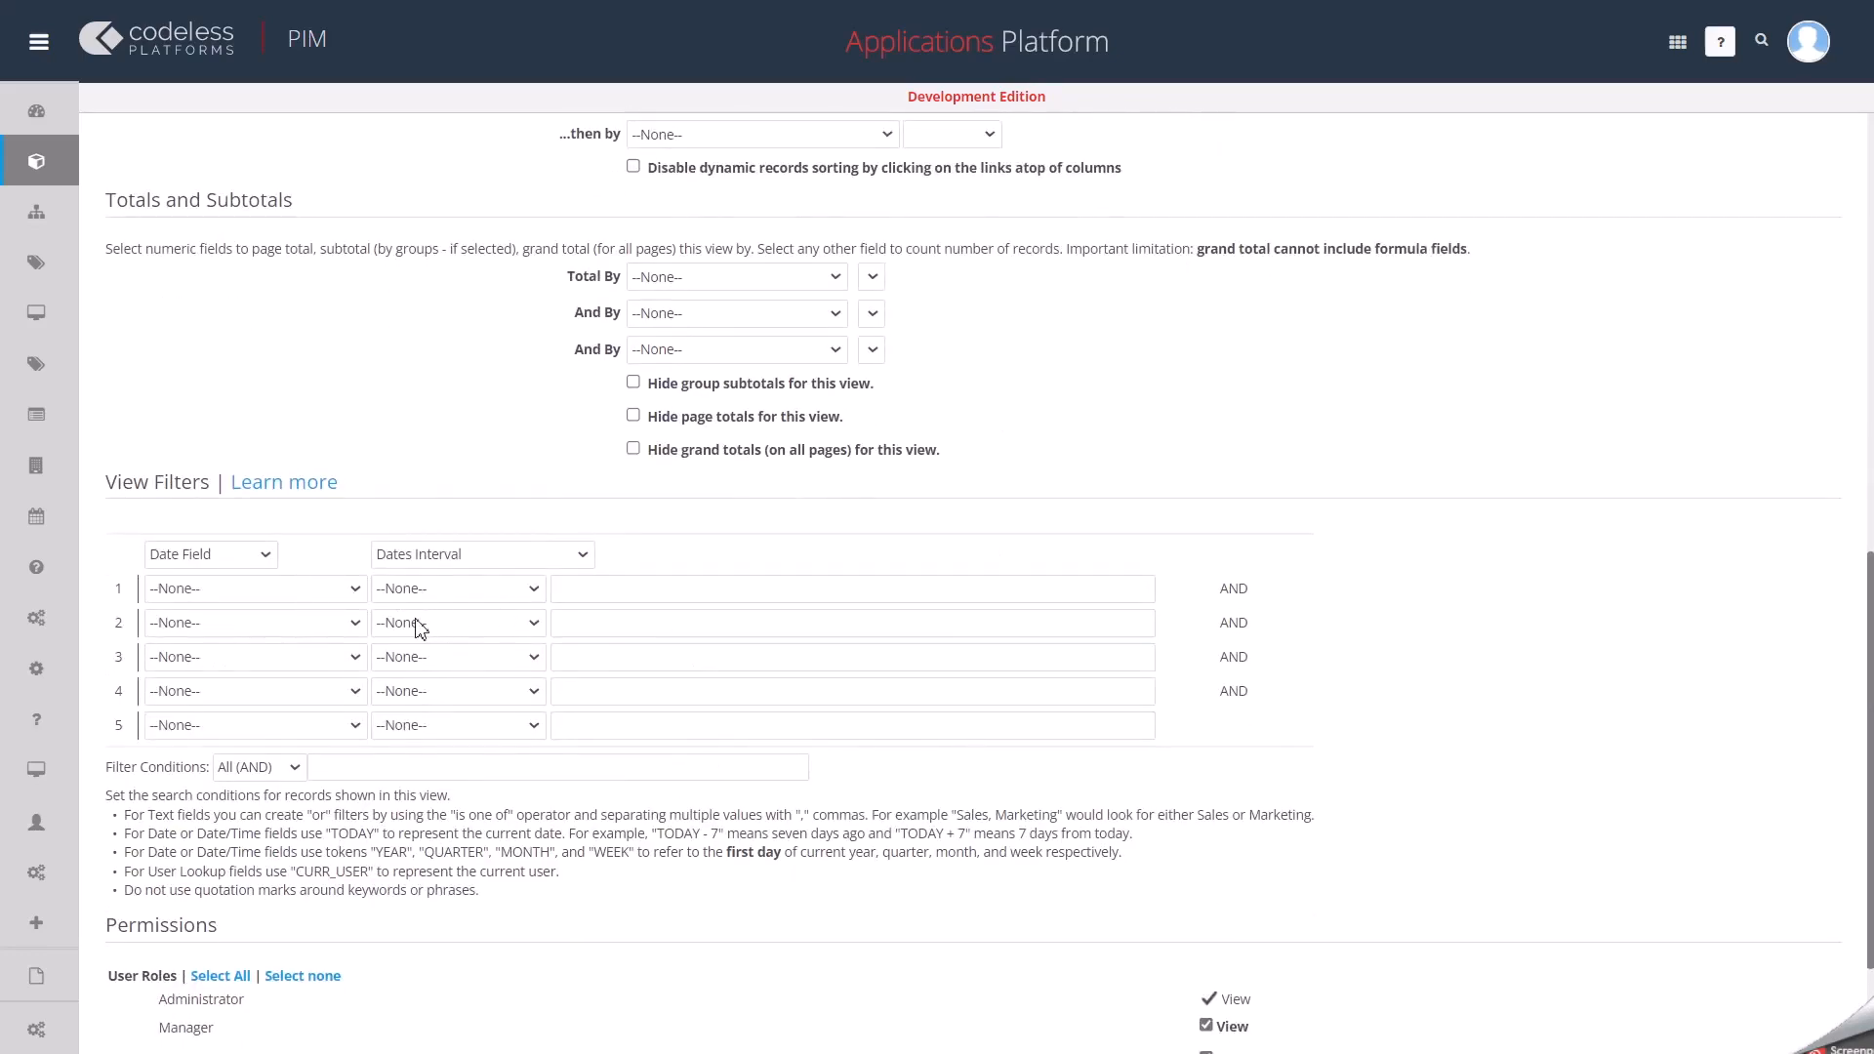
click(355, 590)
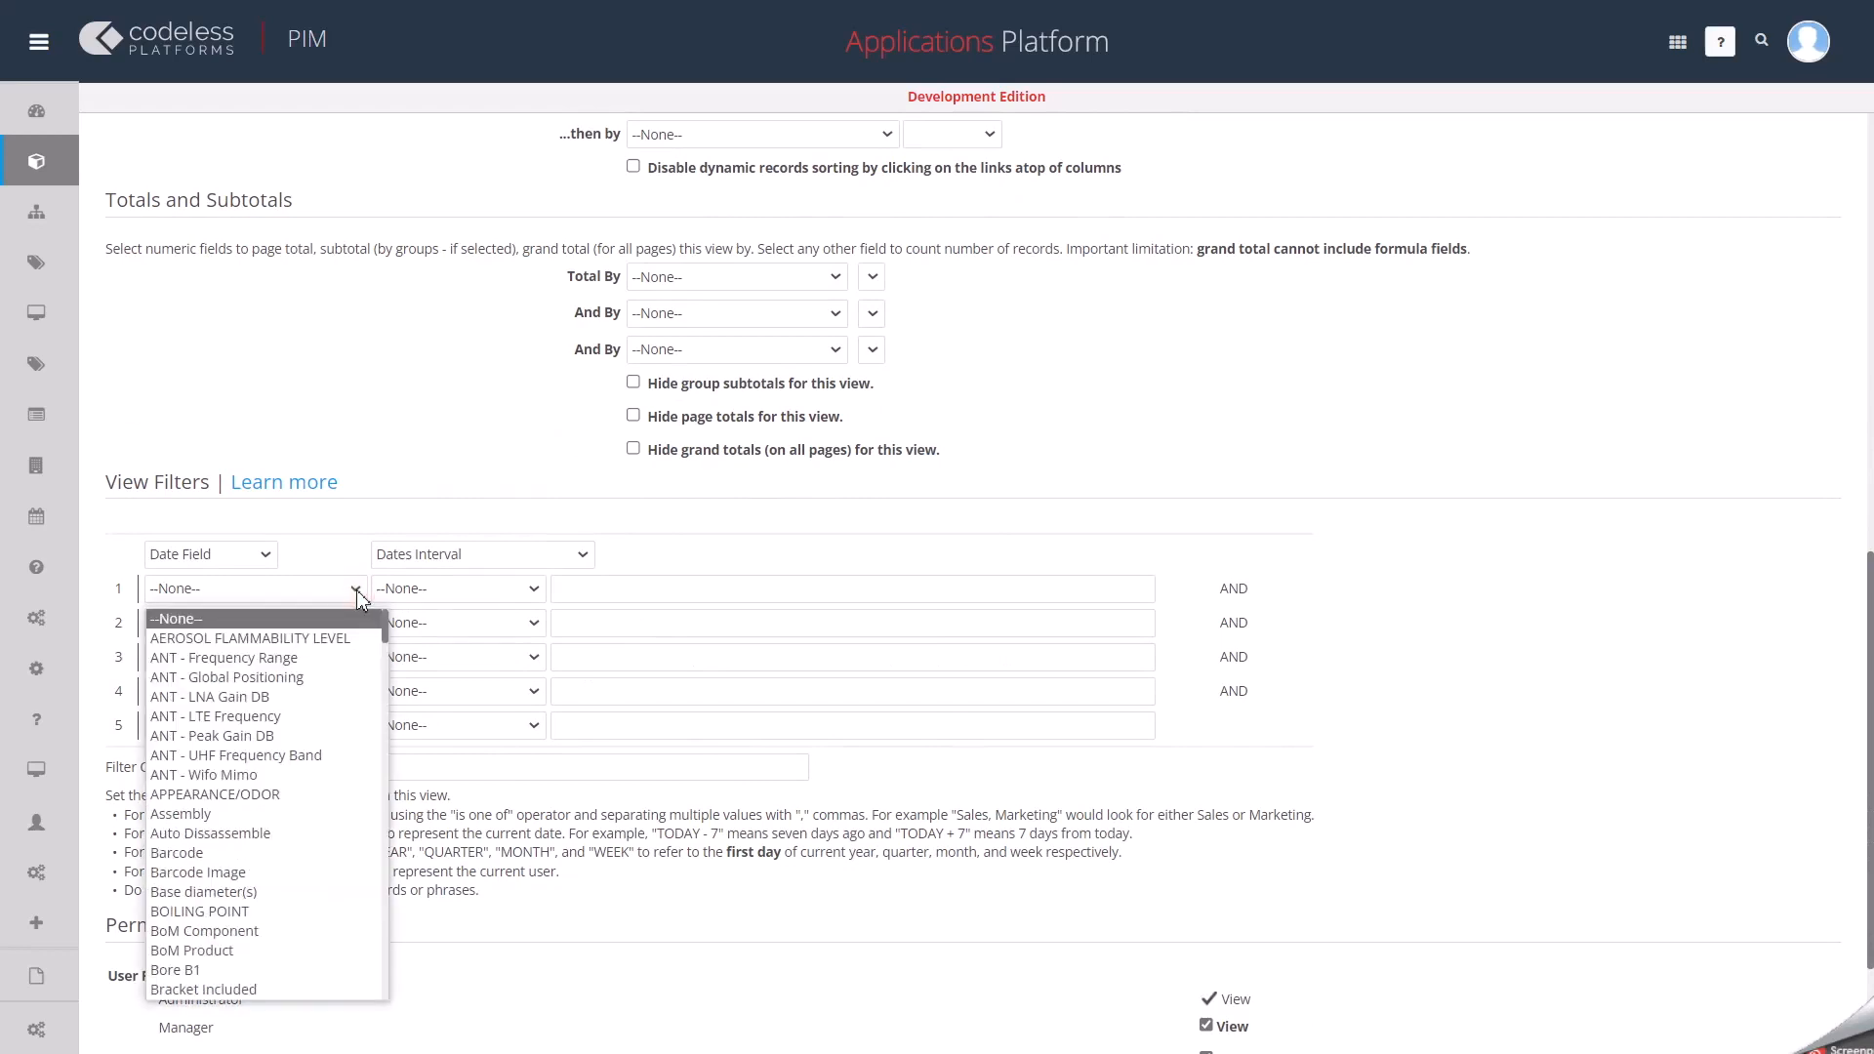
click(356, 589)
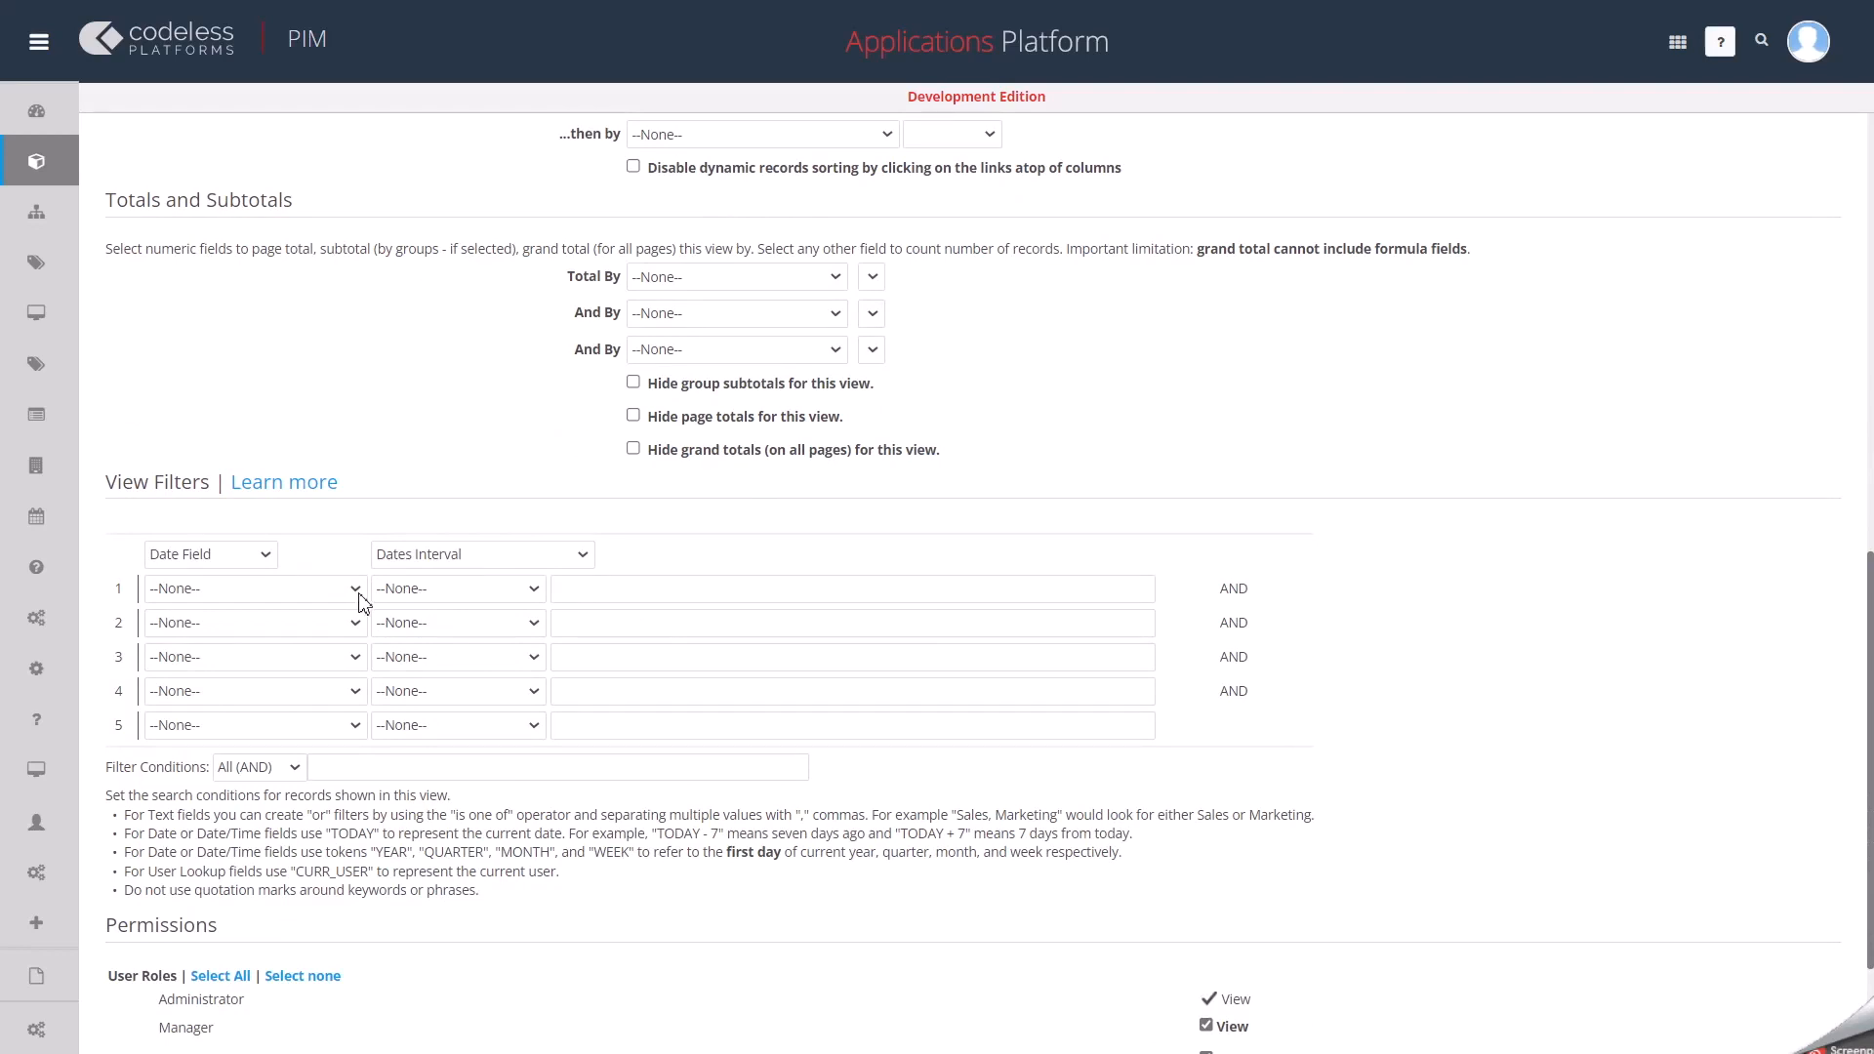
click(357, 590)
click(357, 589)
click(356, 590)
scroll(292, 768, down, 3)
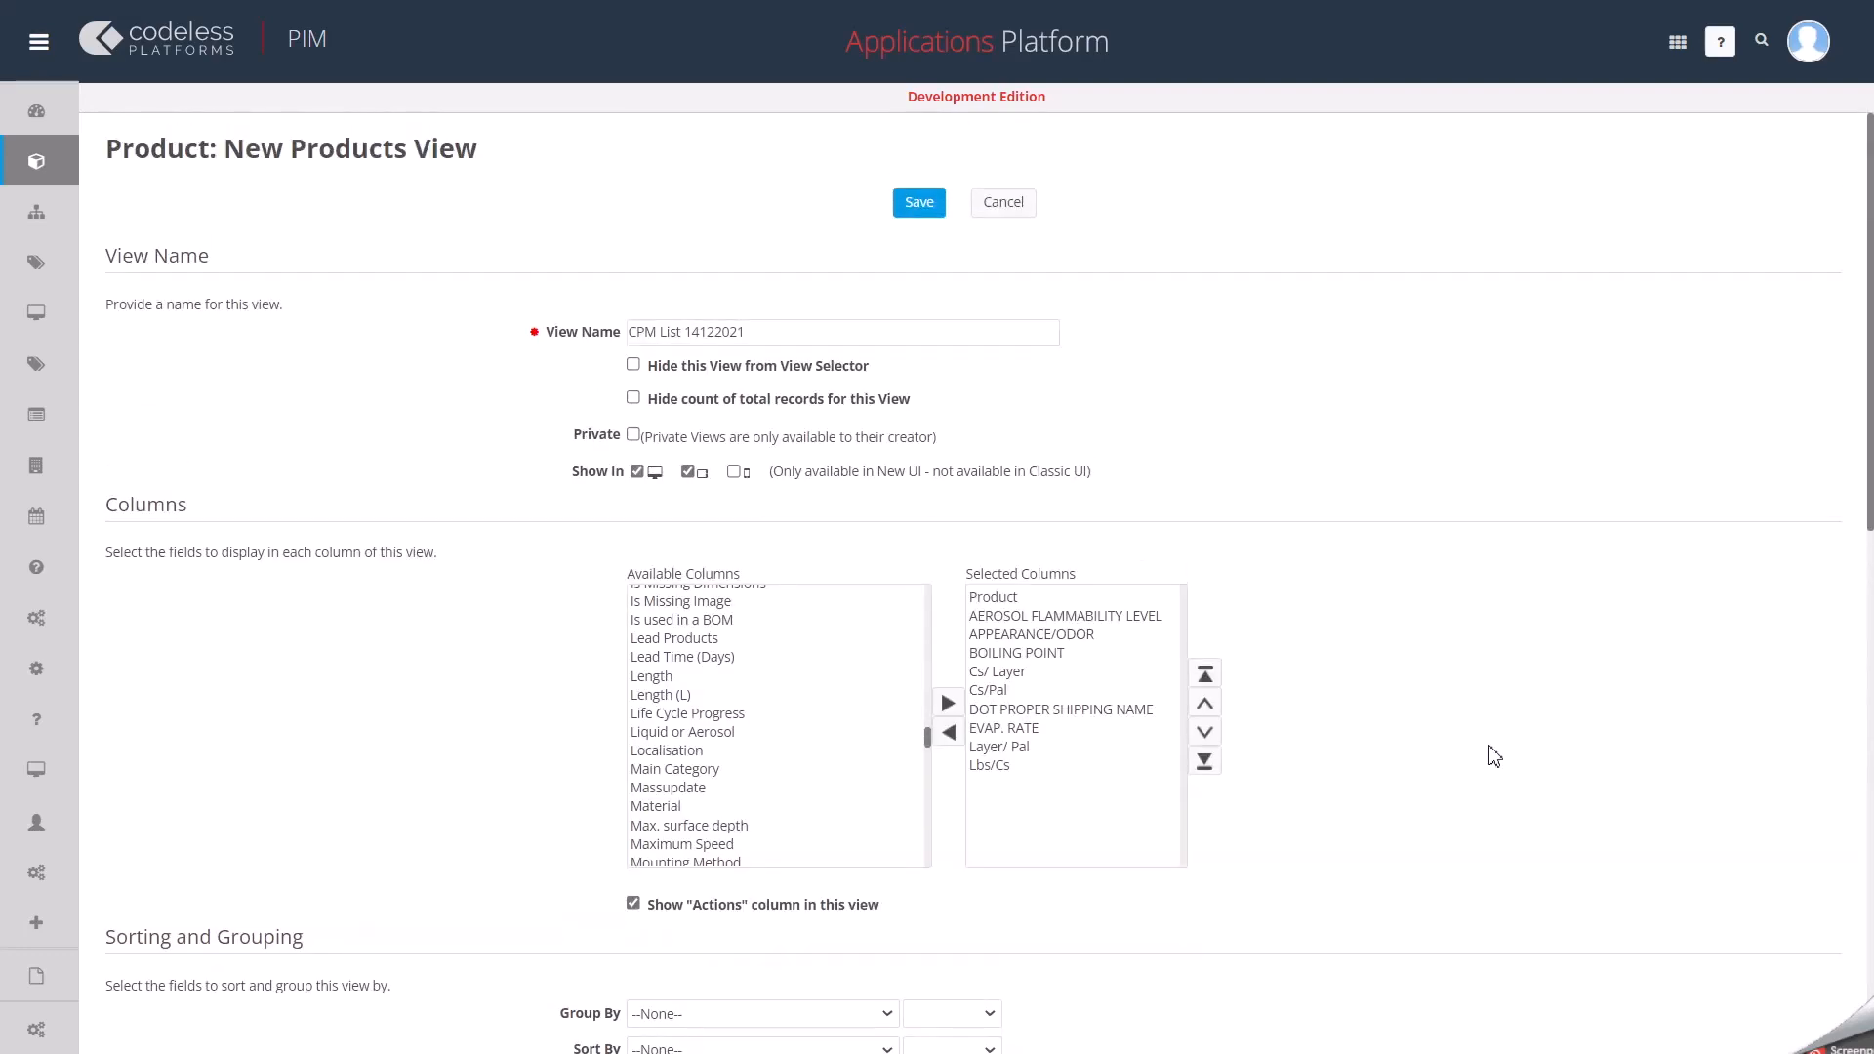
Save the new view and search the products for plz.
click(917, 198)
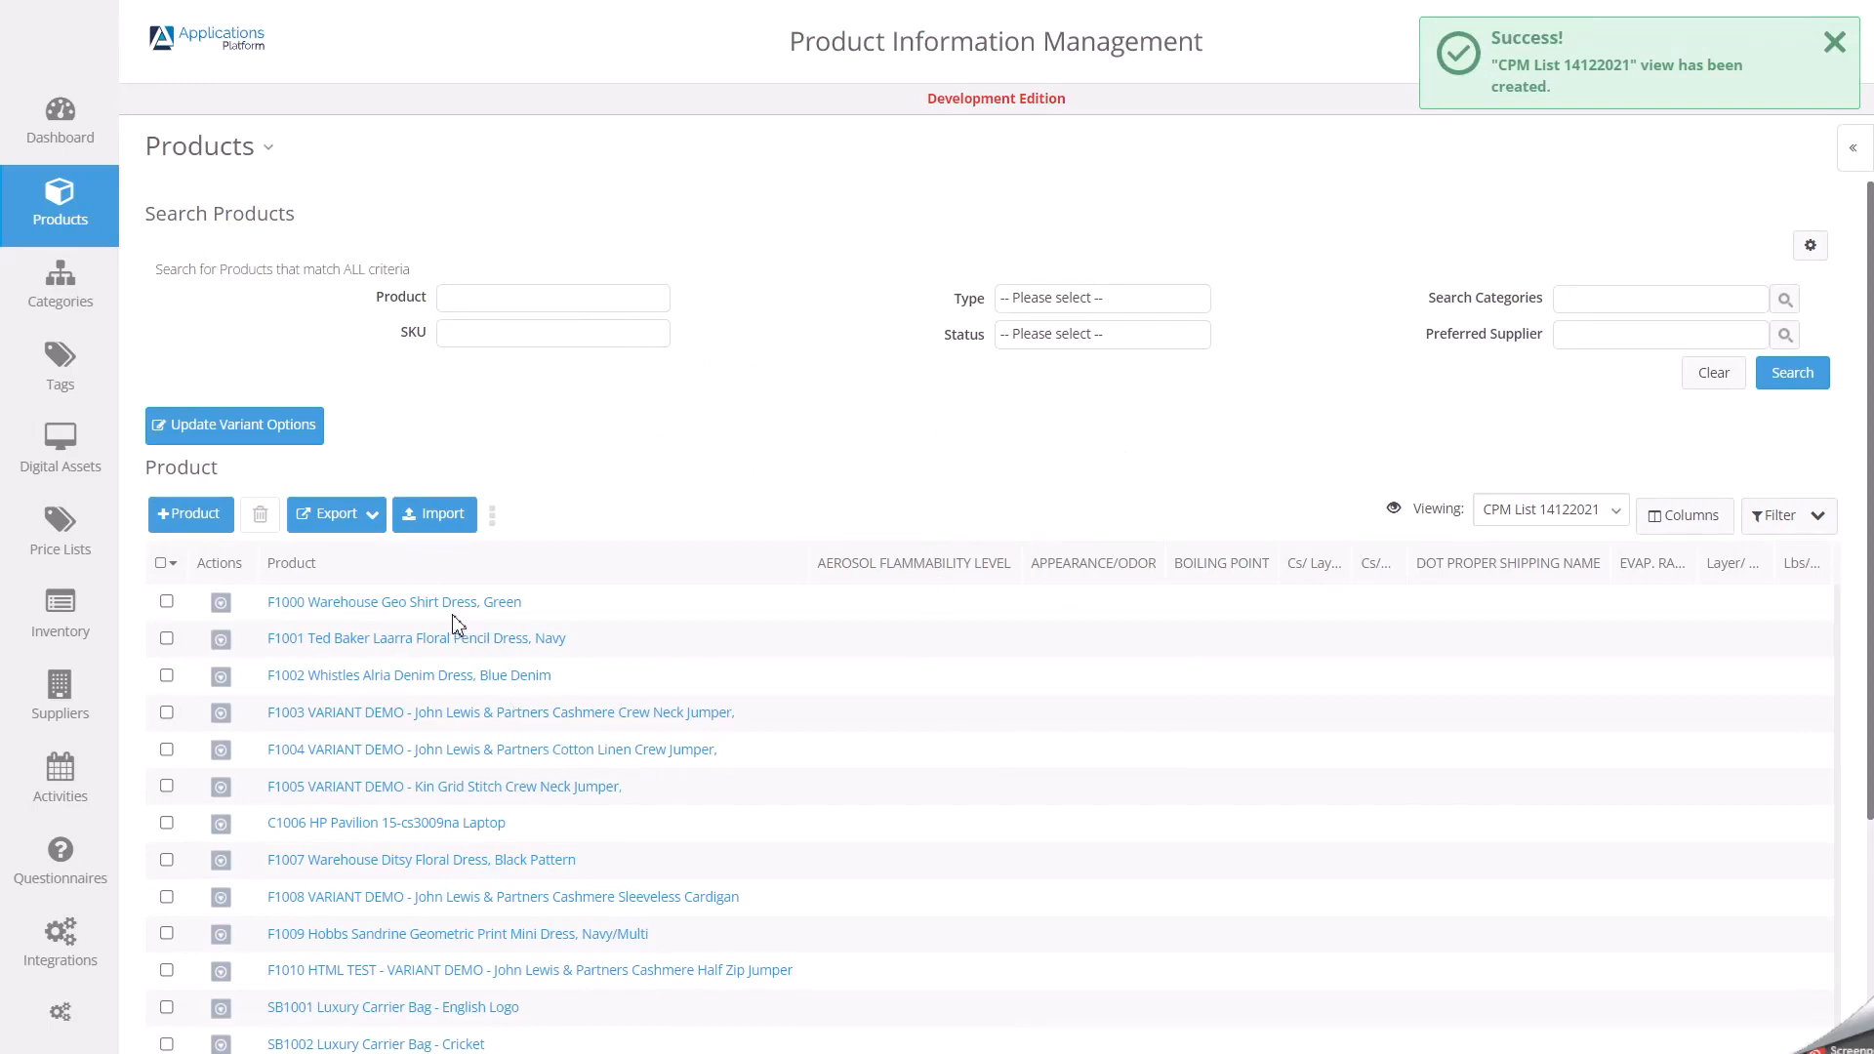
click(479, 303)
text(p)
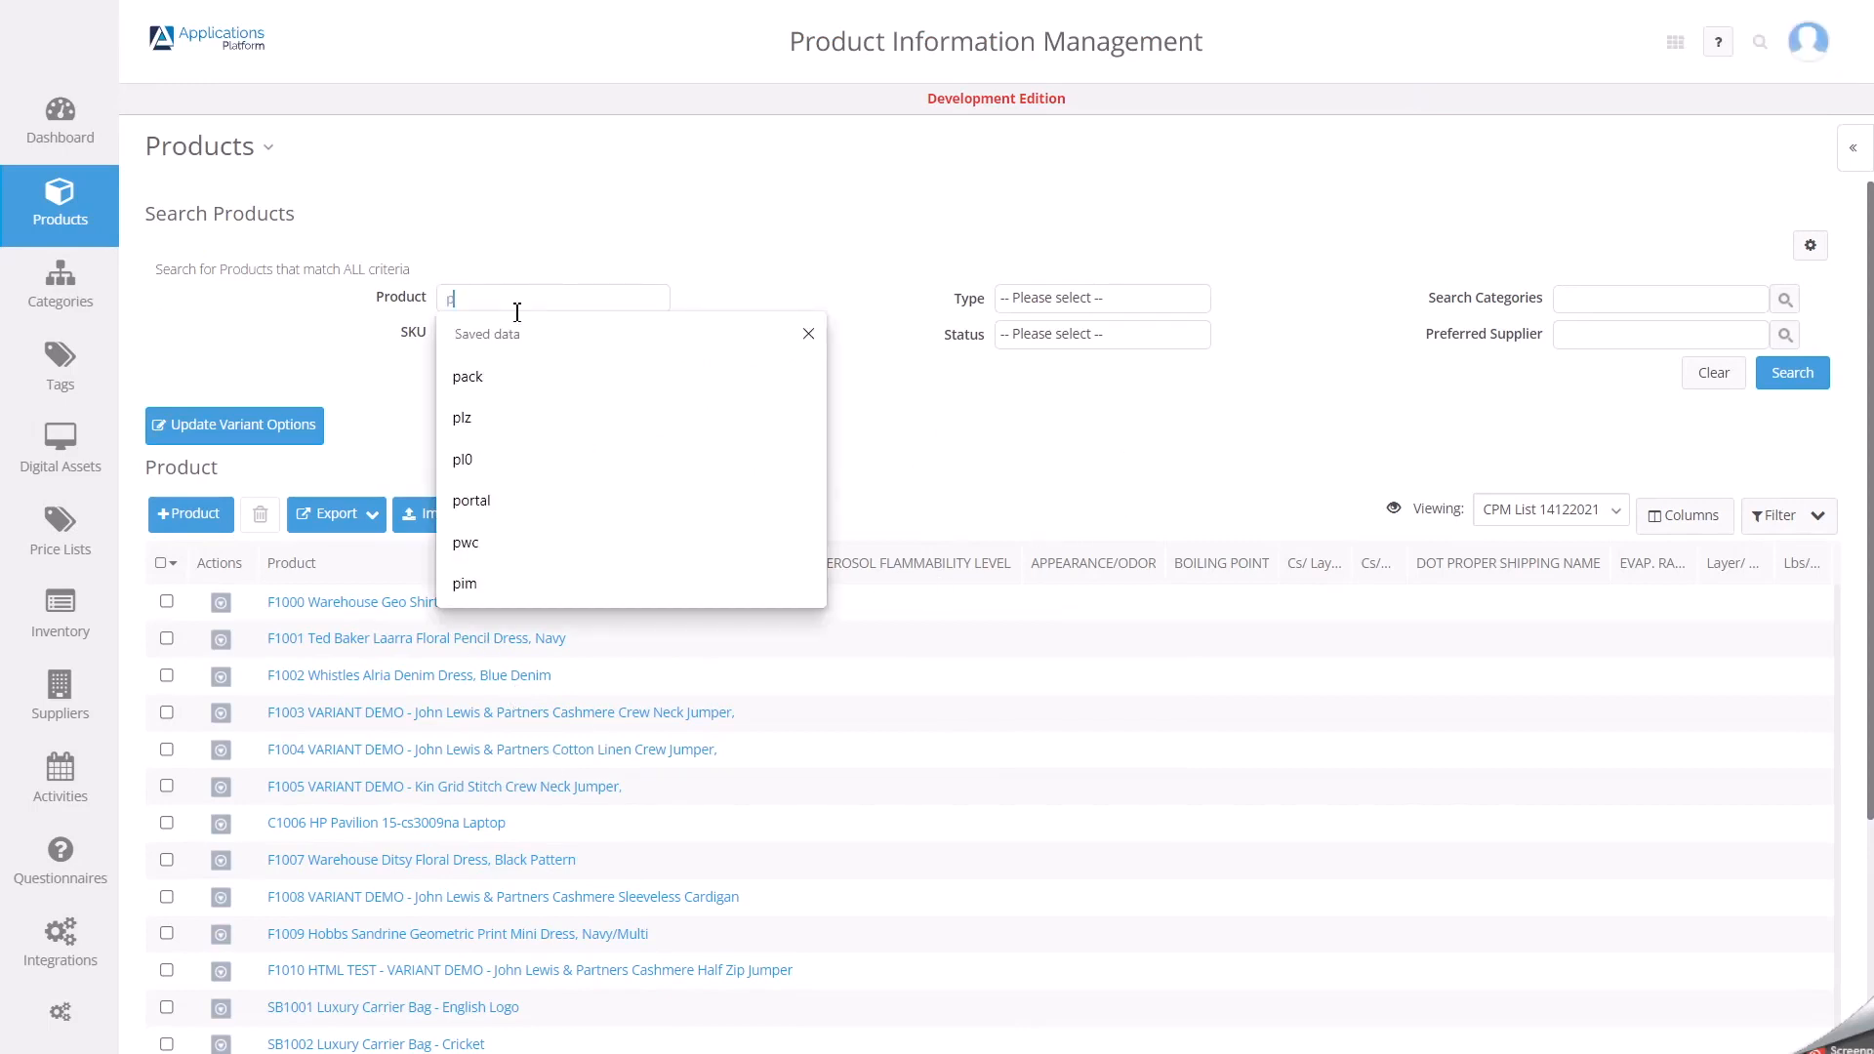
text(lz)
key(Return)
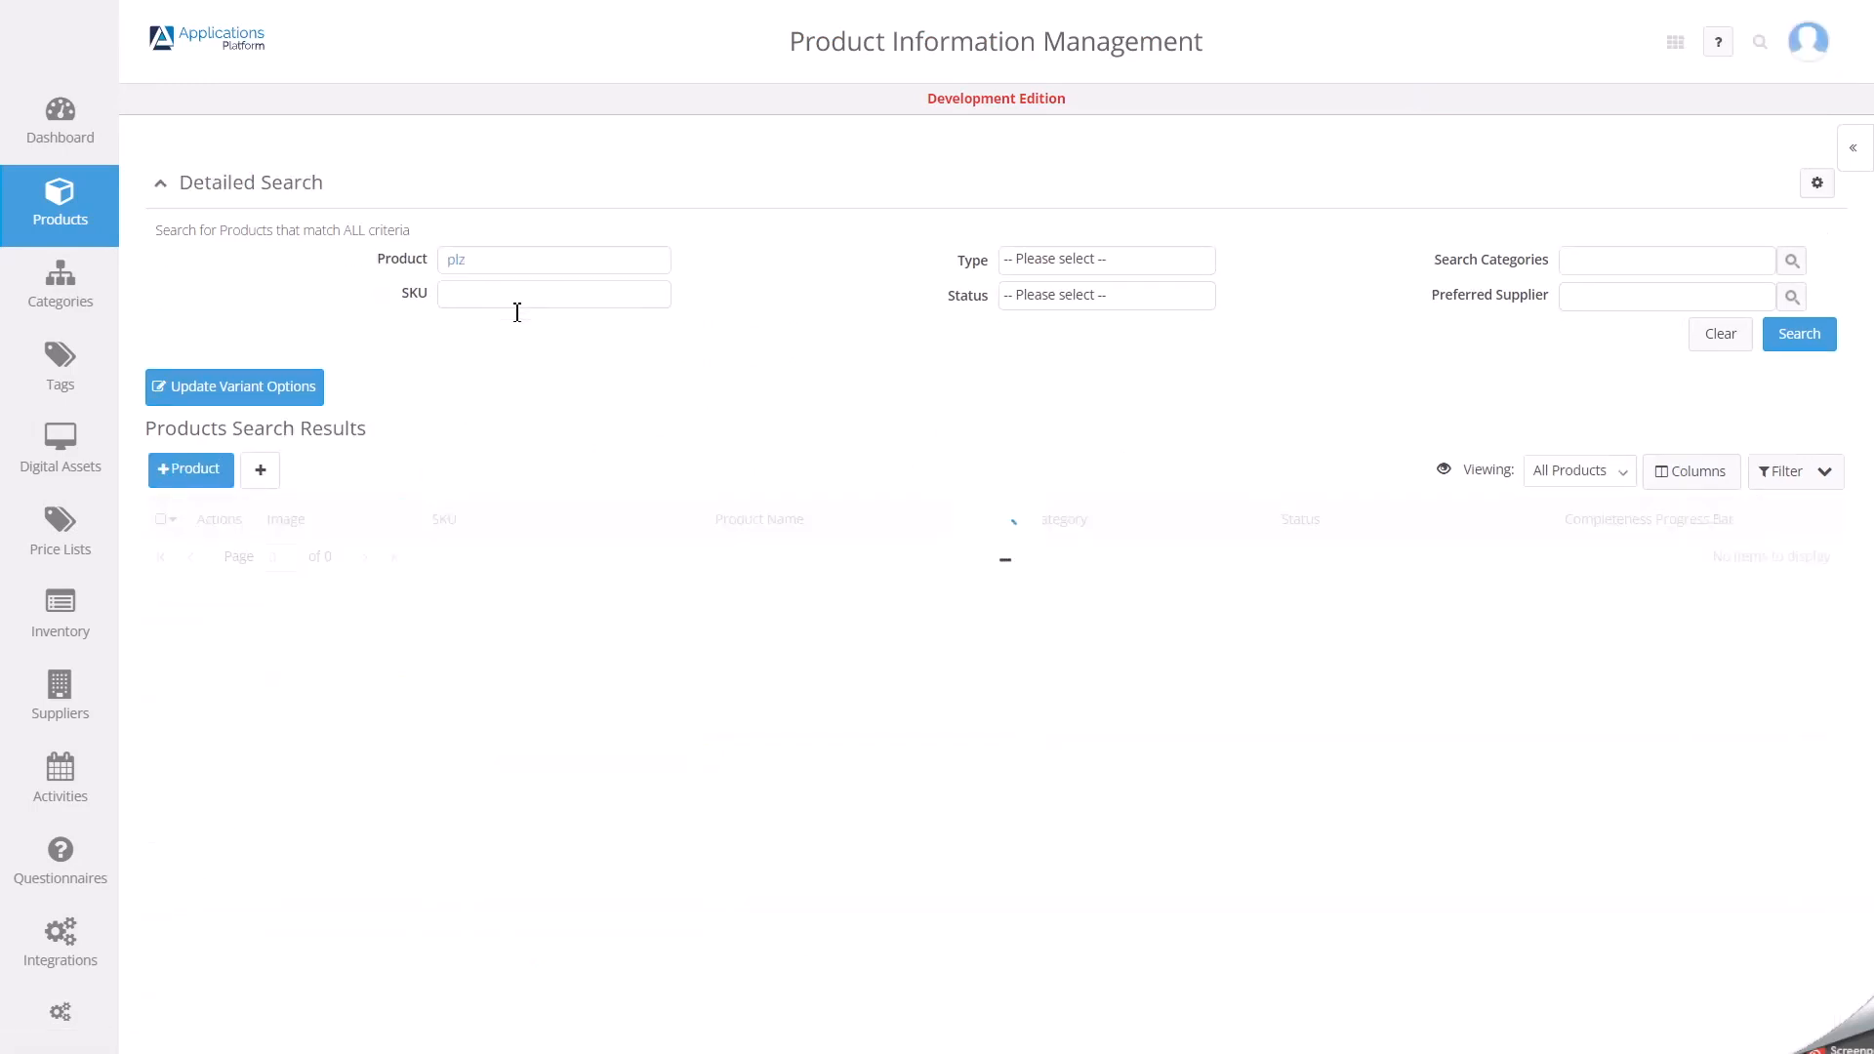
Switch the product search results to the CPM List 14122021 view.
click(1624, 474)
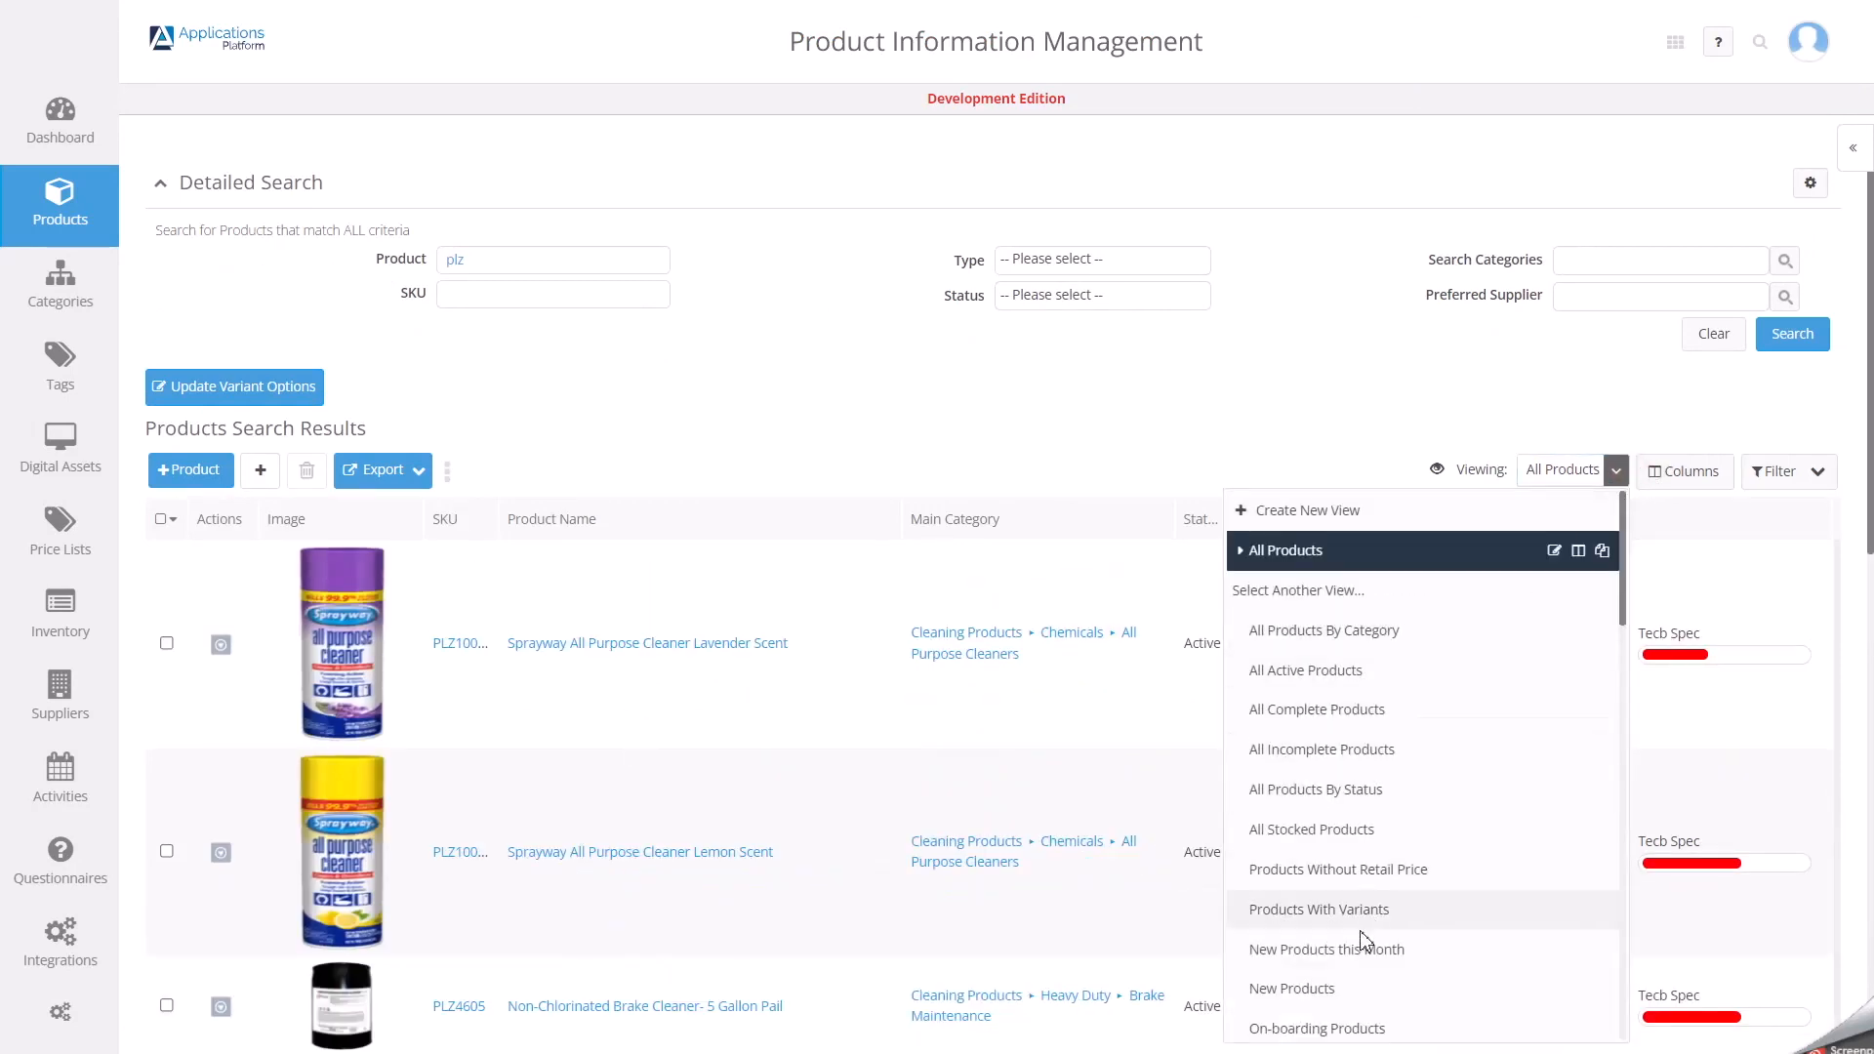
scroll(1350, 1003, down, 12)
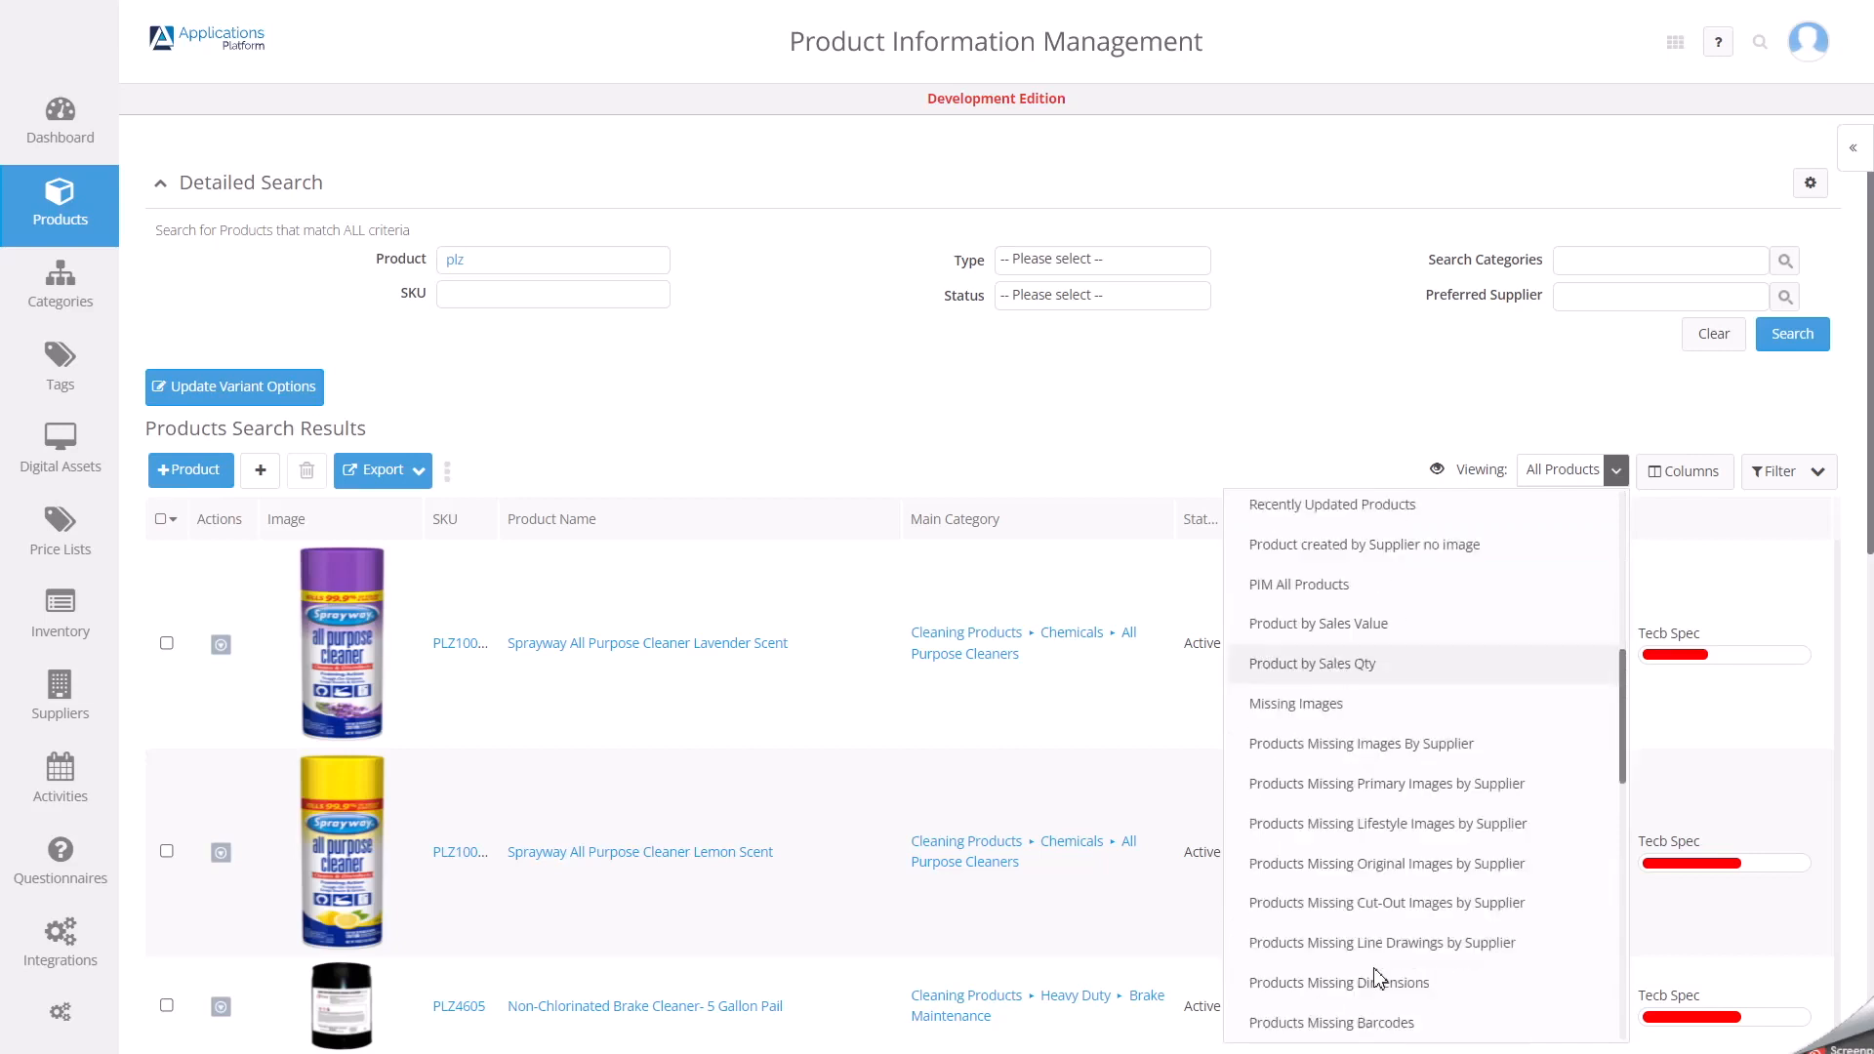
scroll(1379, 976, down, 8)
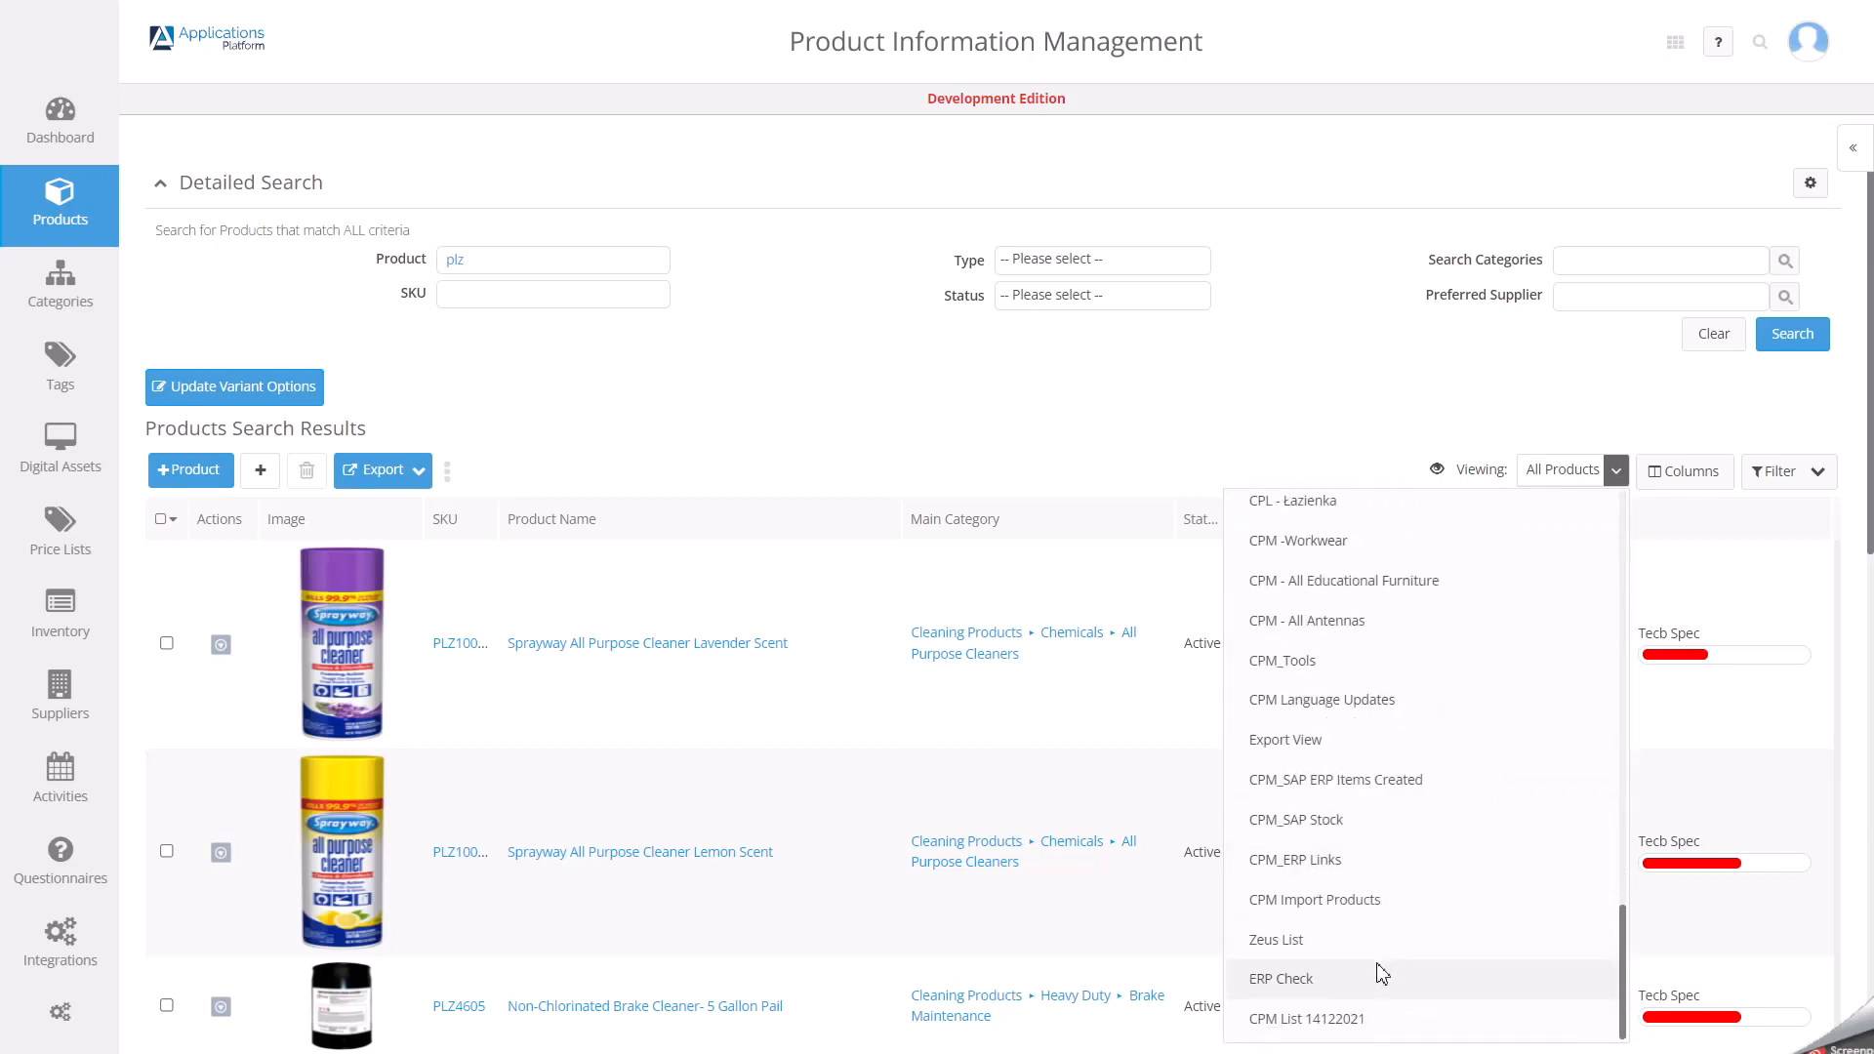
click(1357, 1027)
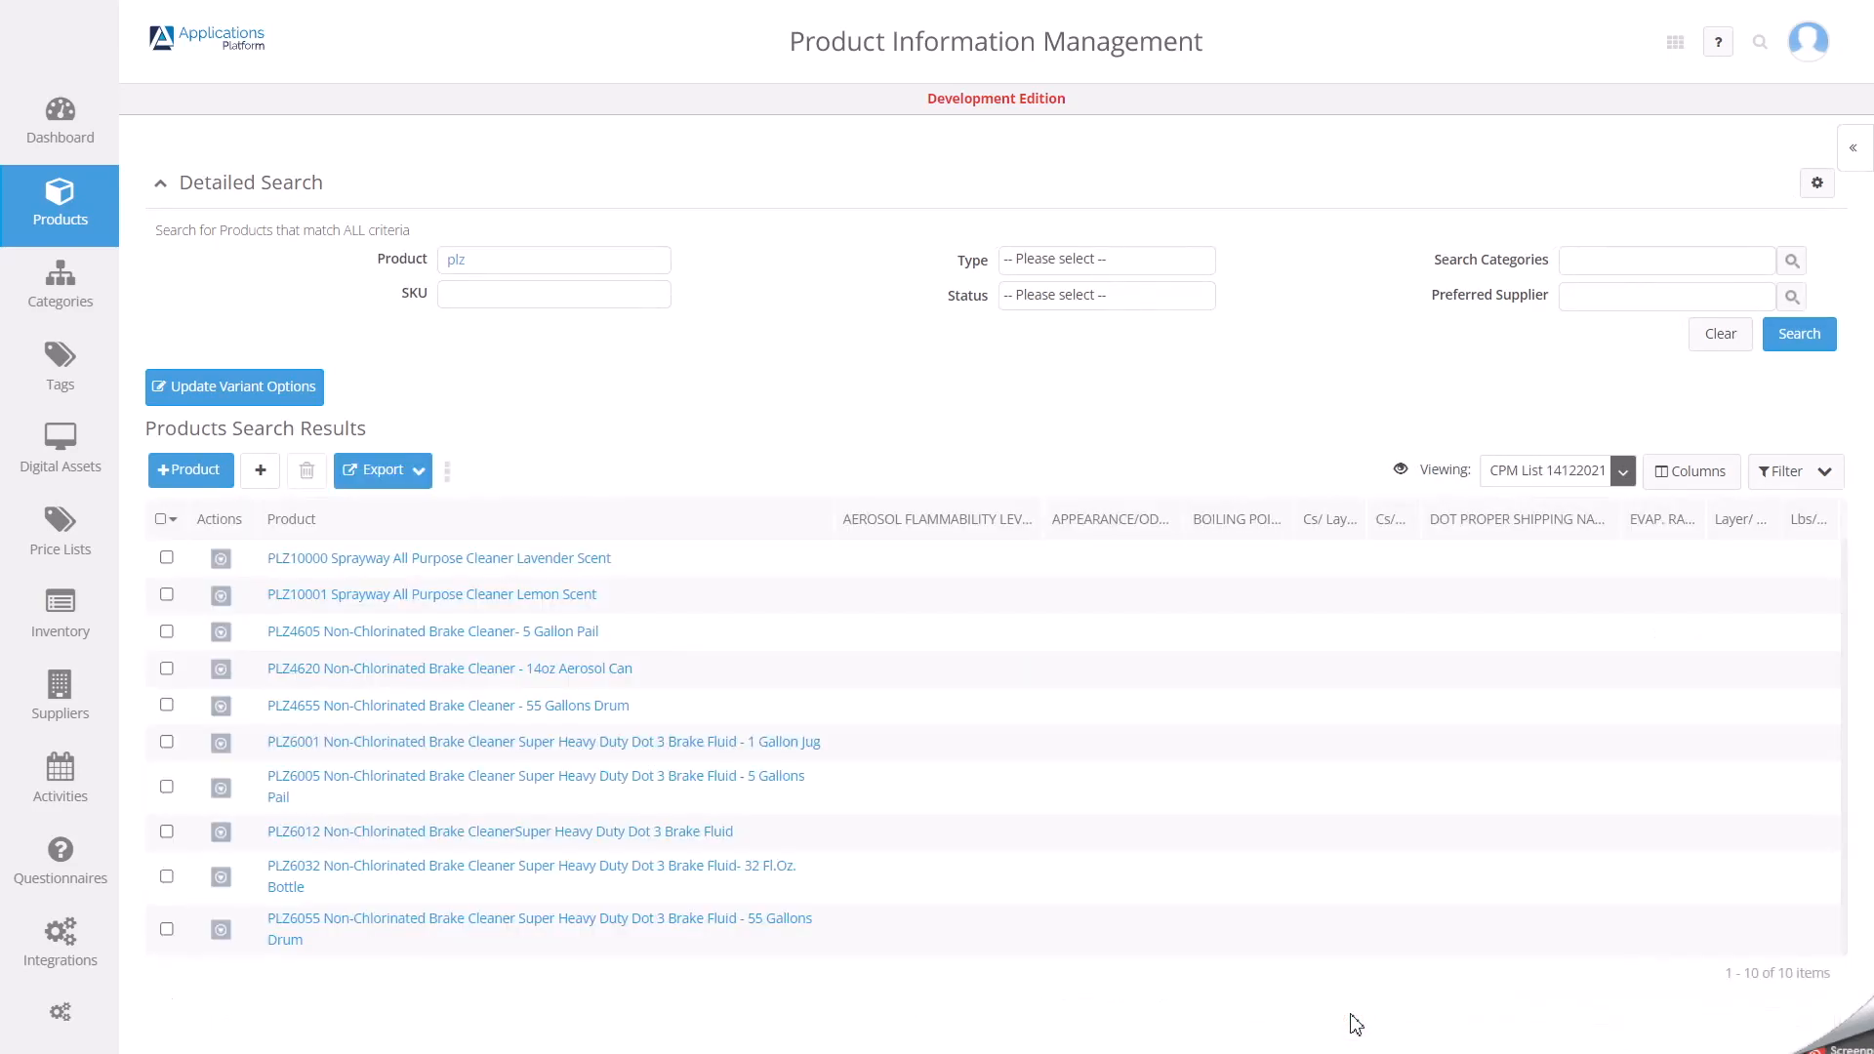
click(900, 564)
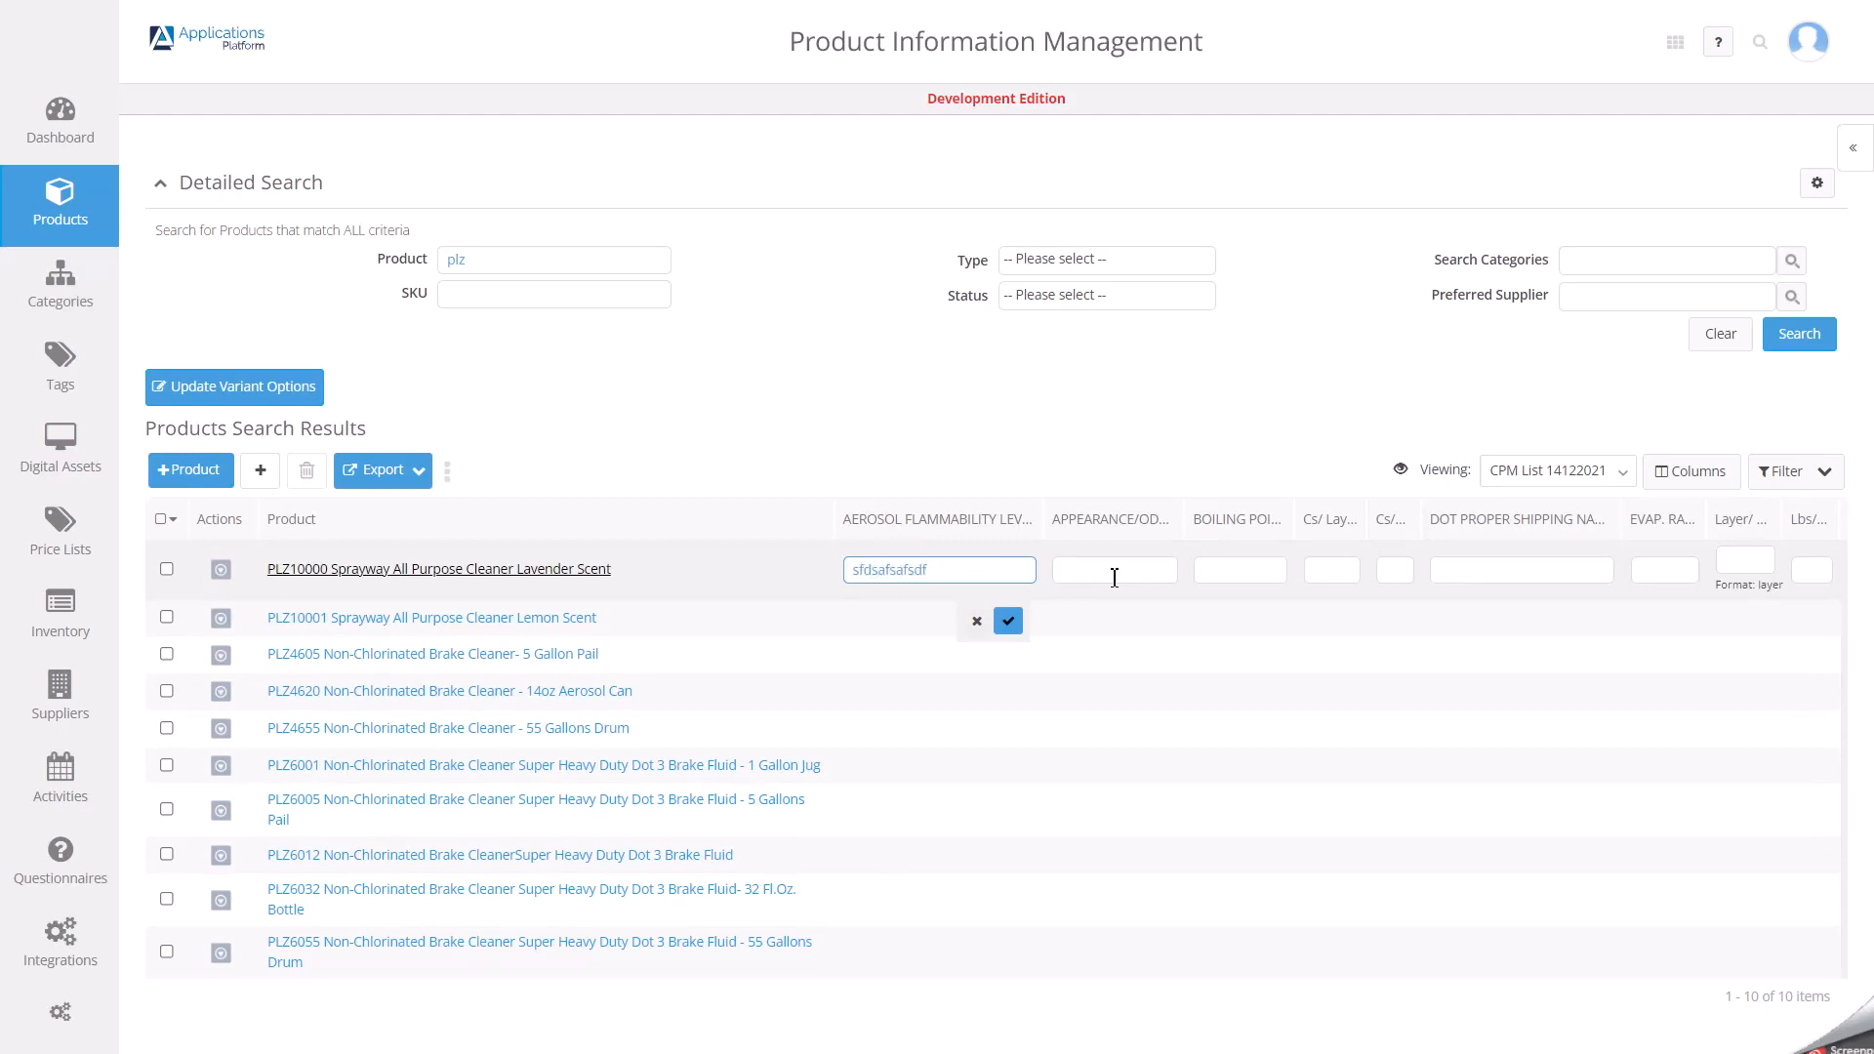
click(1671, 582)
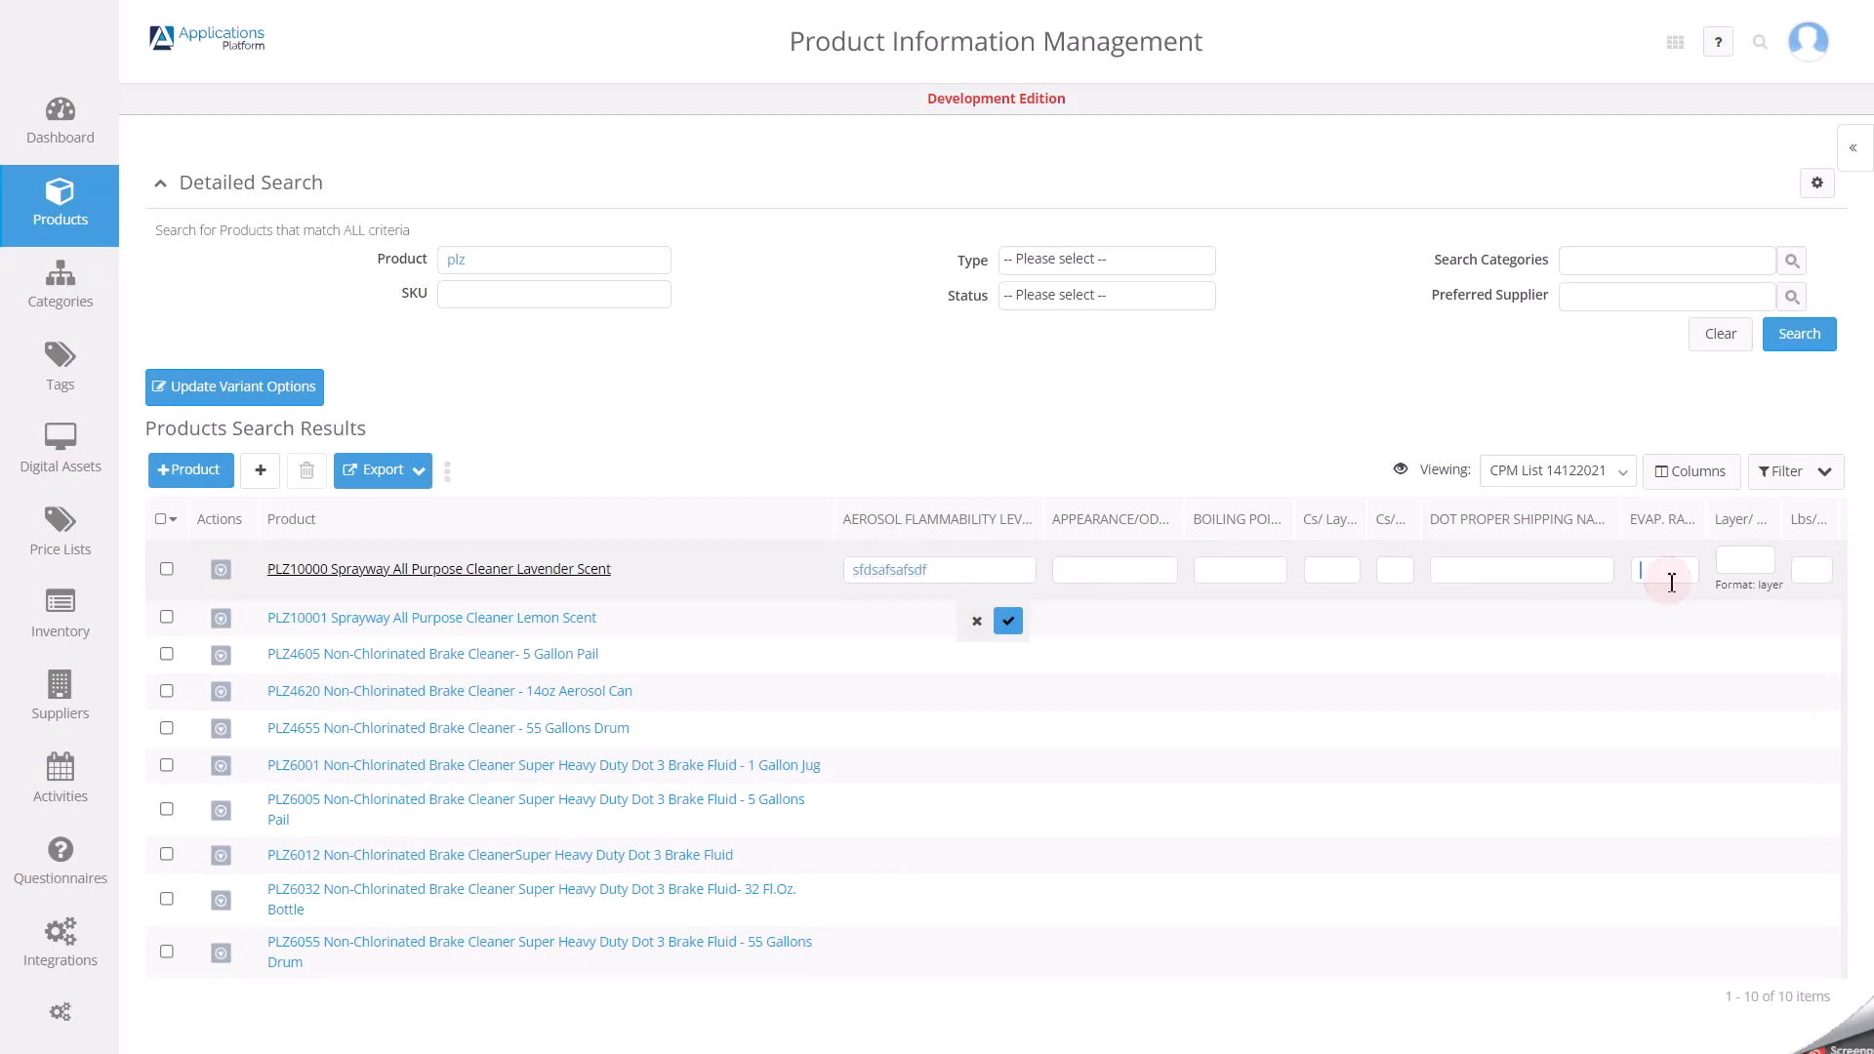
text(bcbcvbfg)
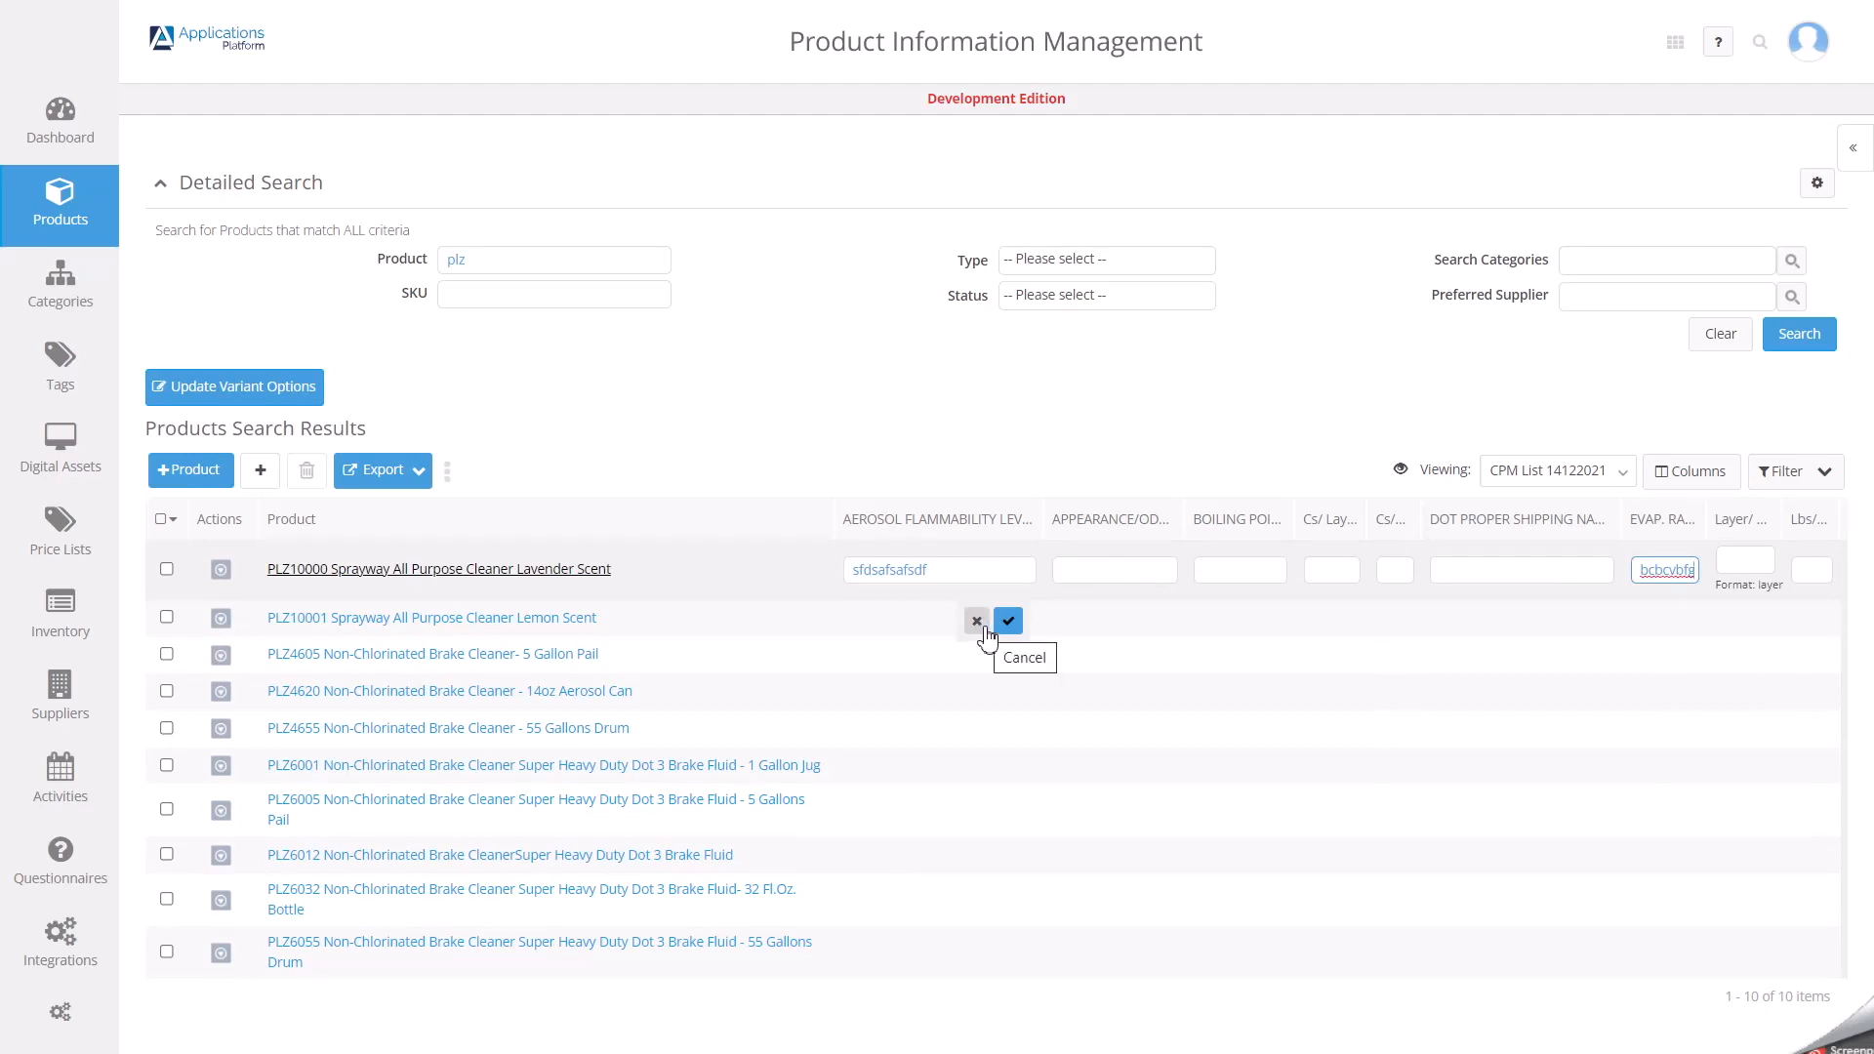
click(981, 626)
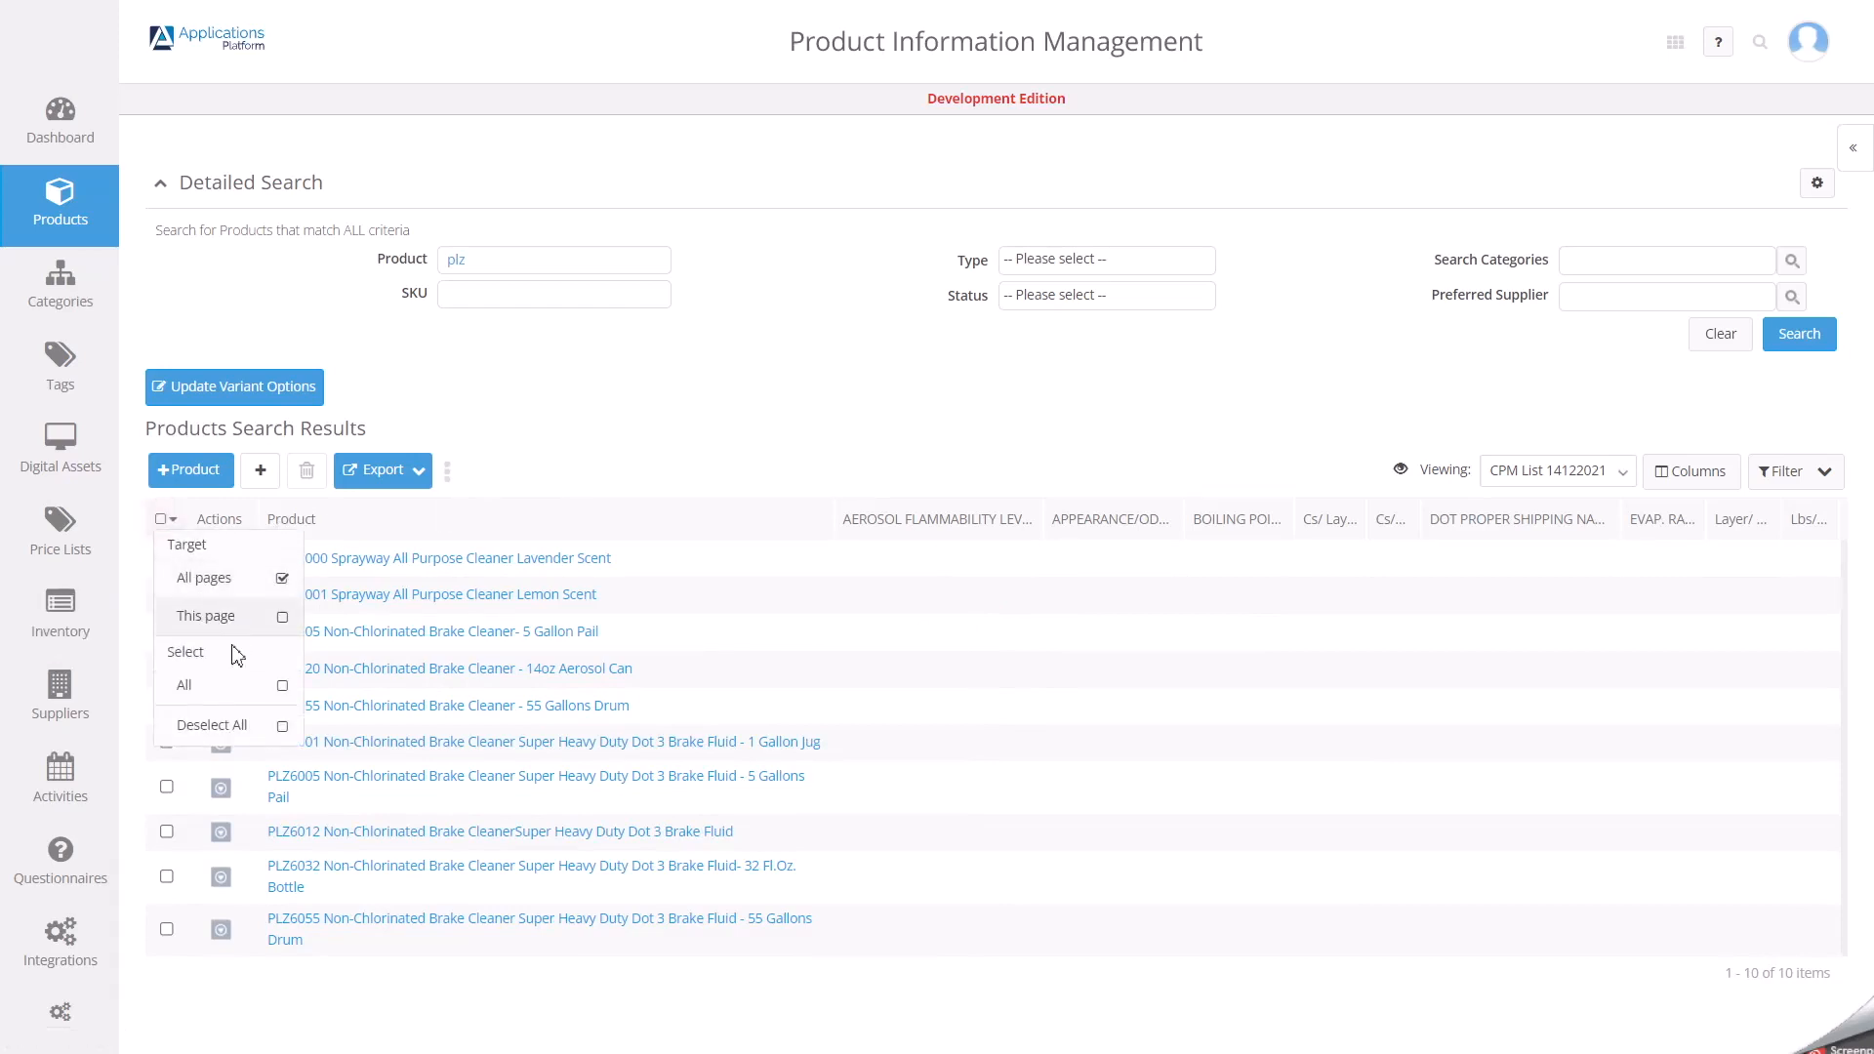
Select all products in the search results and start a mass update on them.
click(283, 689)
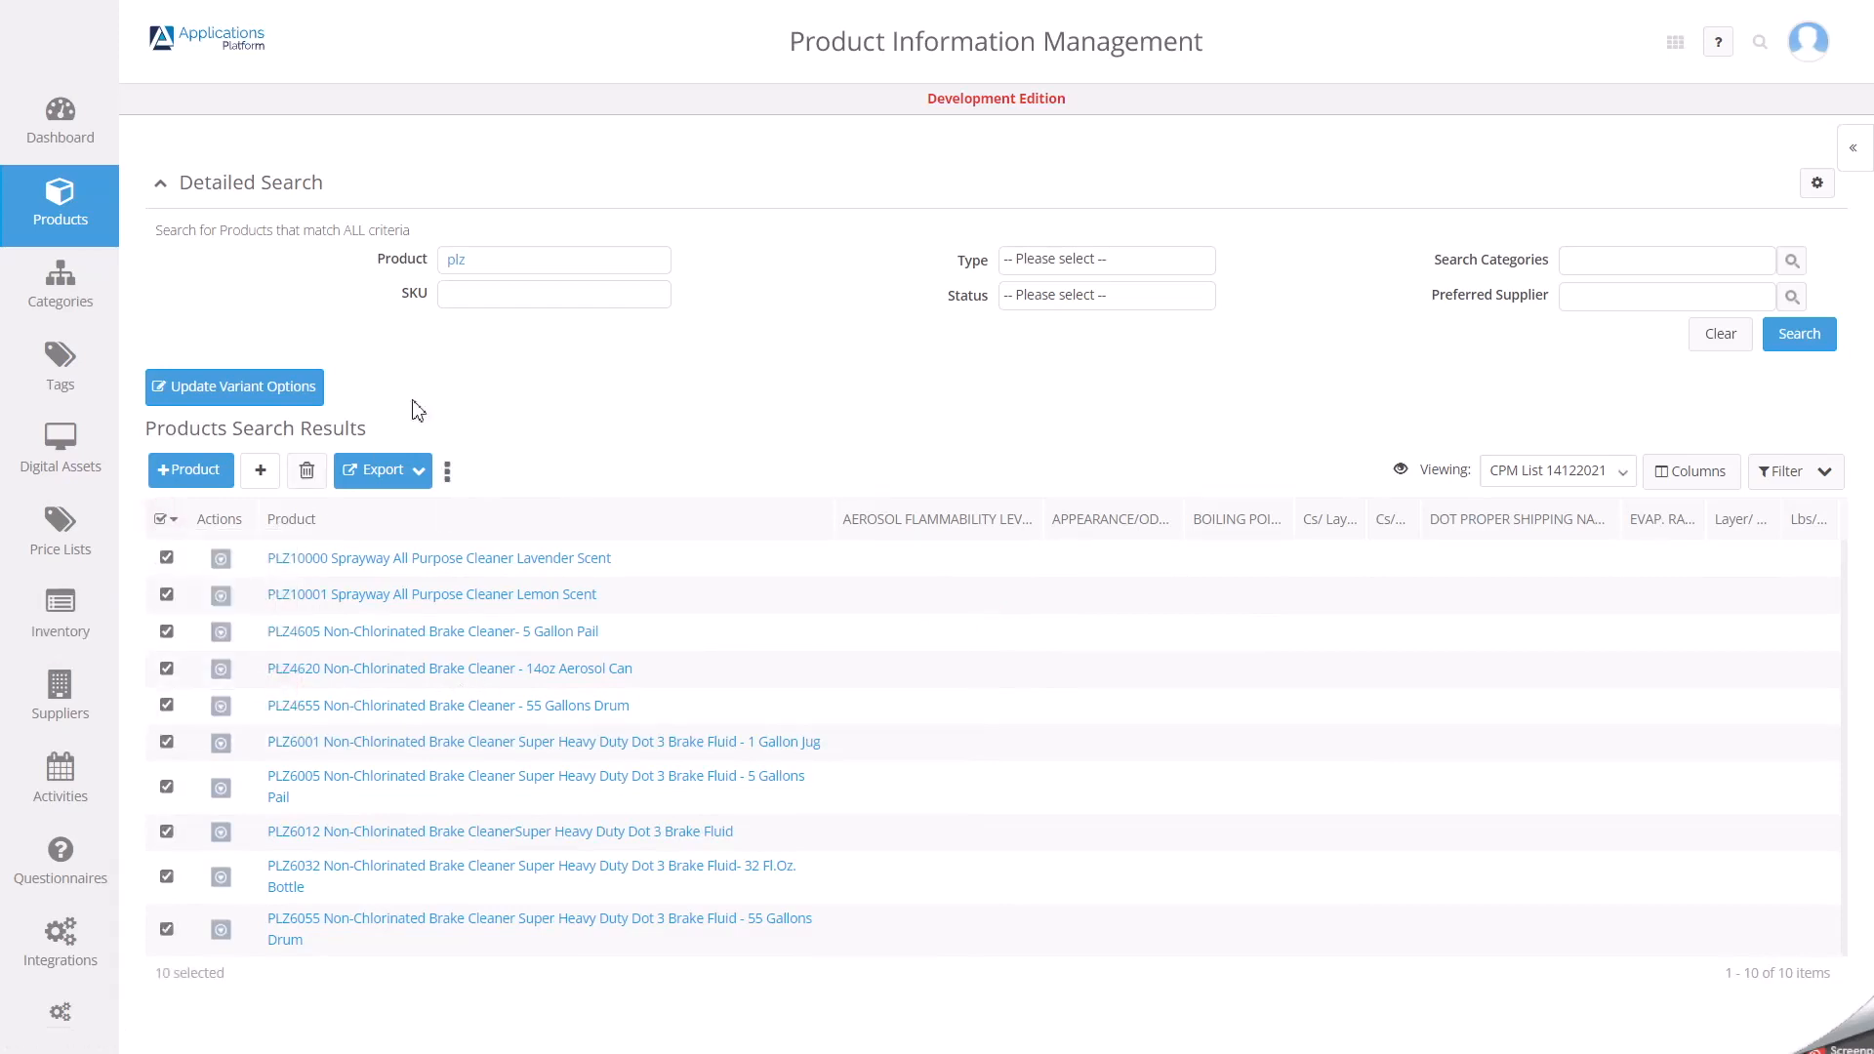
click(449, 475)
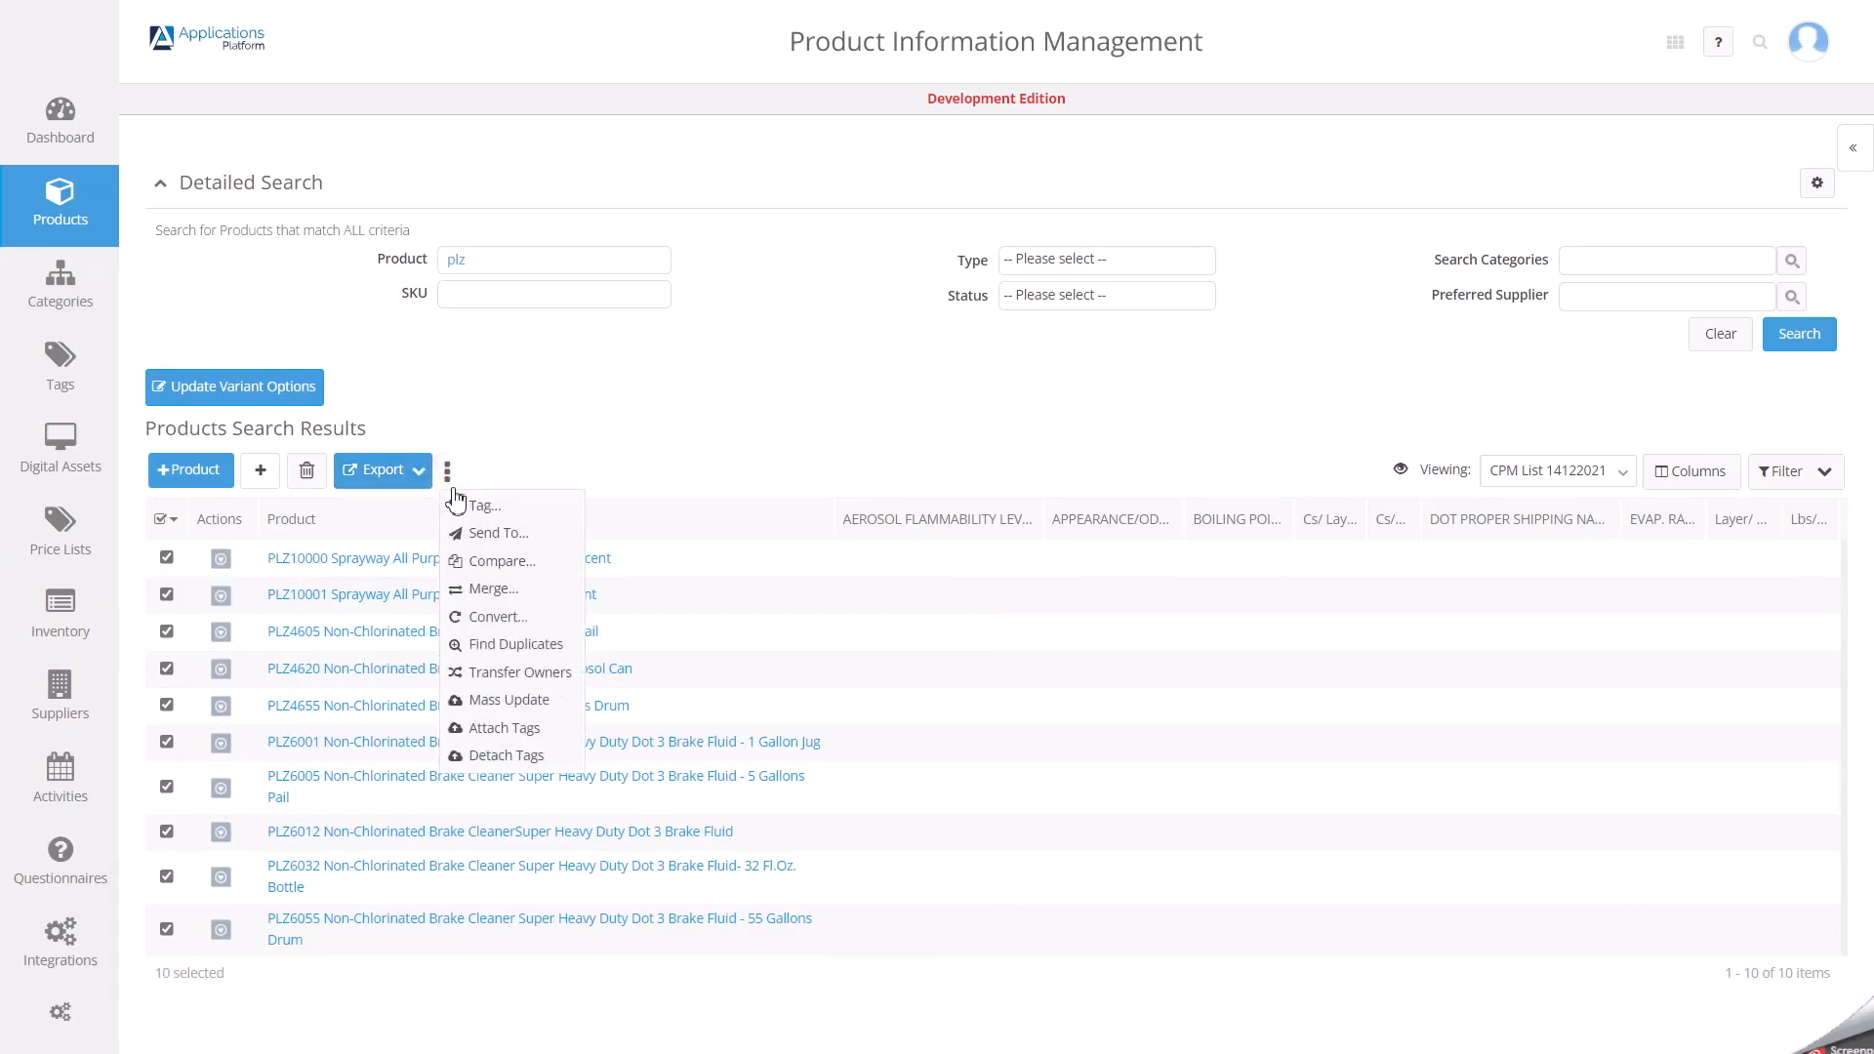
click(509, 701)
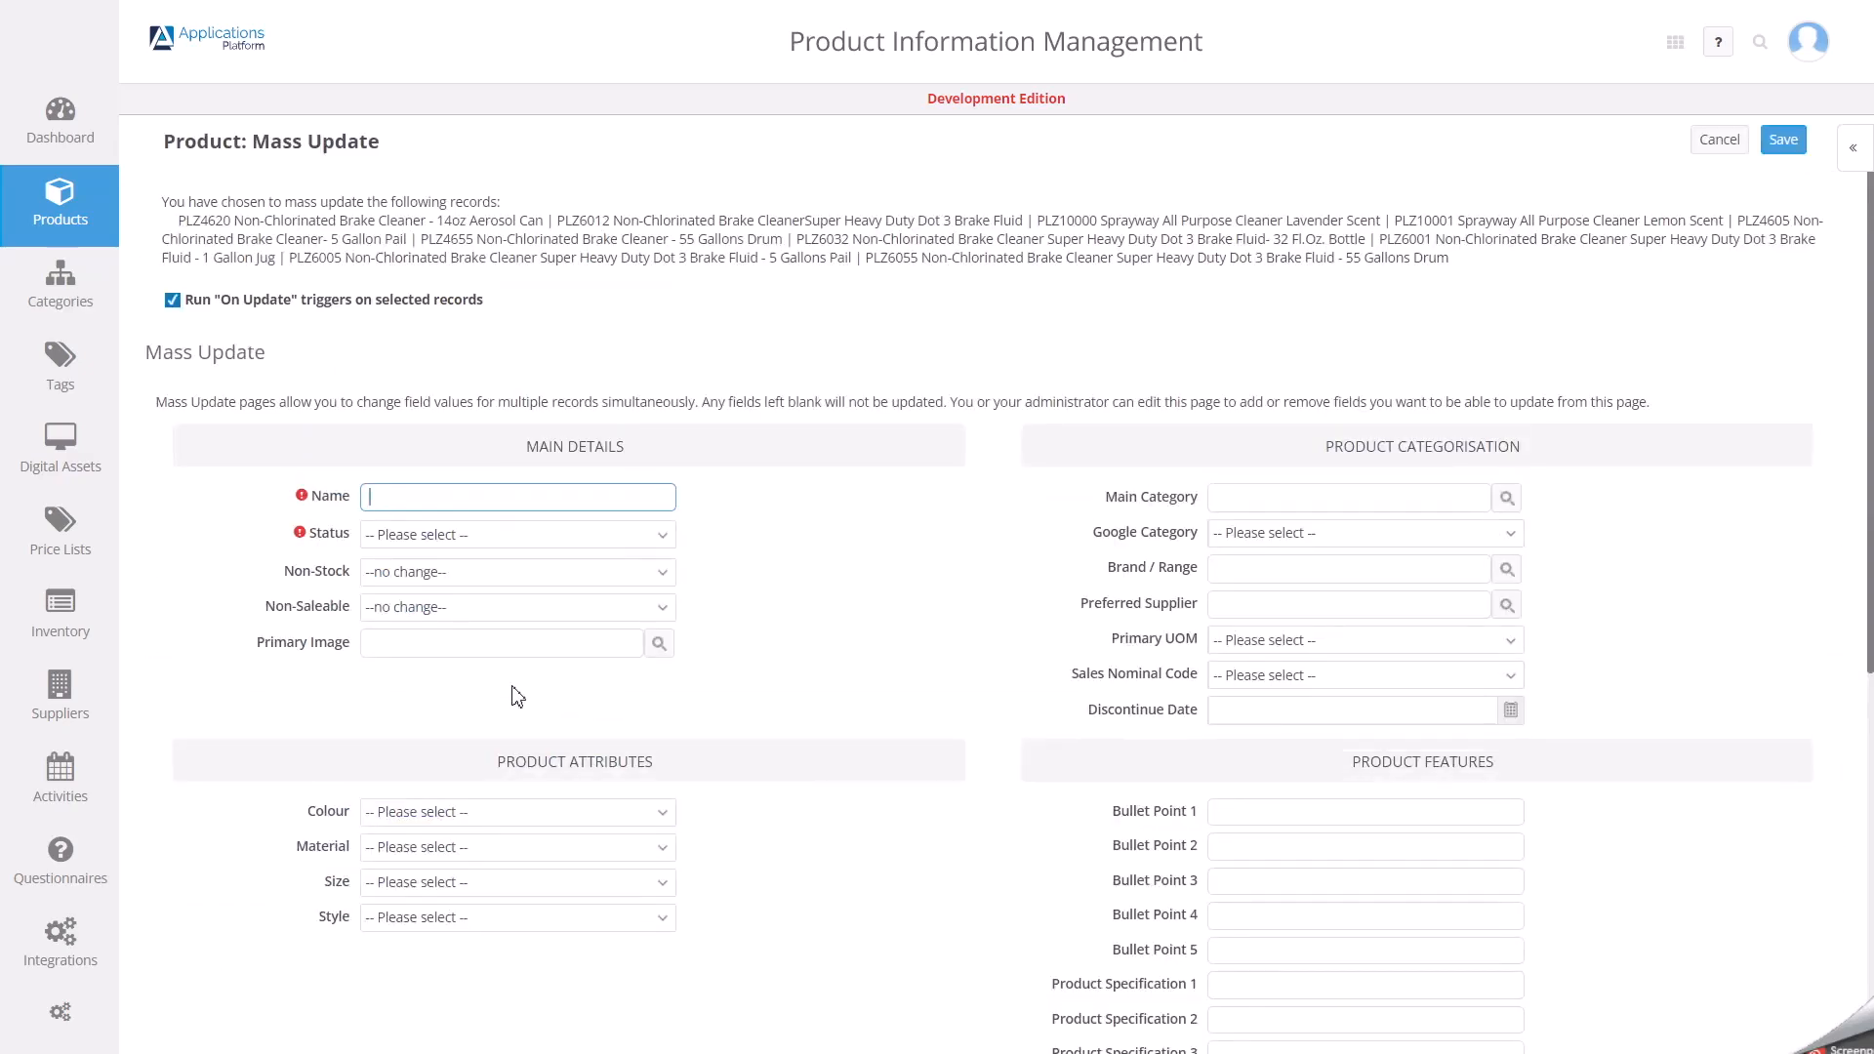
Add the AEROSOL FLAMMABILITY LEVEL text field under Primary Image in the Mass Update page's Main Details section and save the page design.
click(1853, 164)
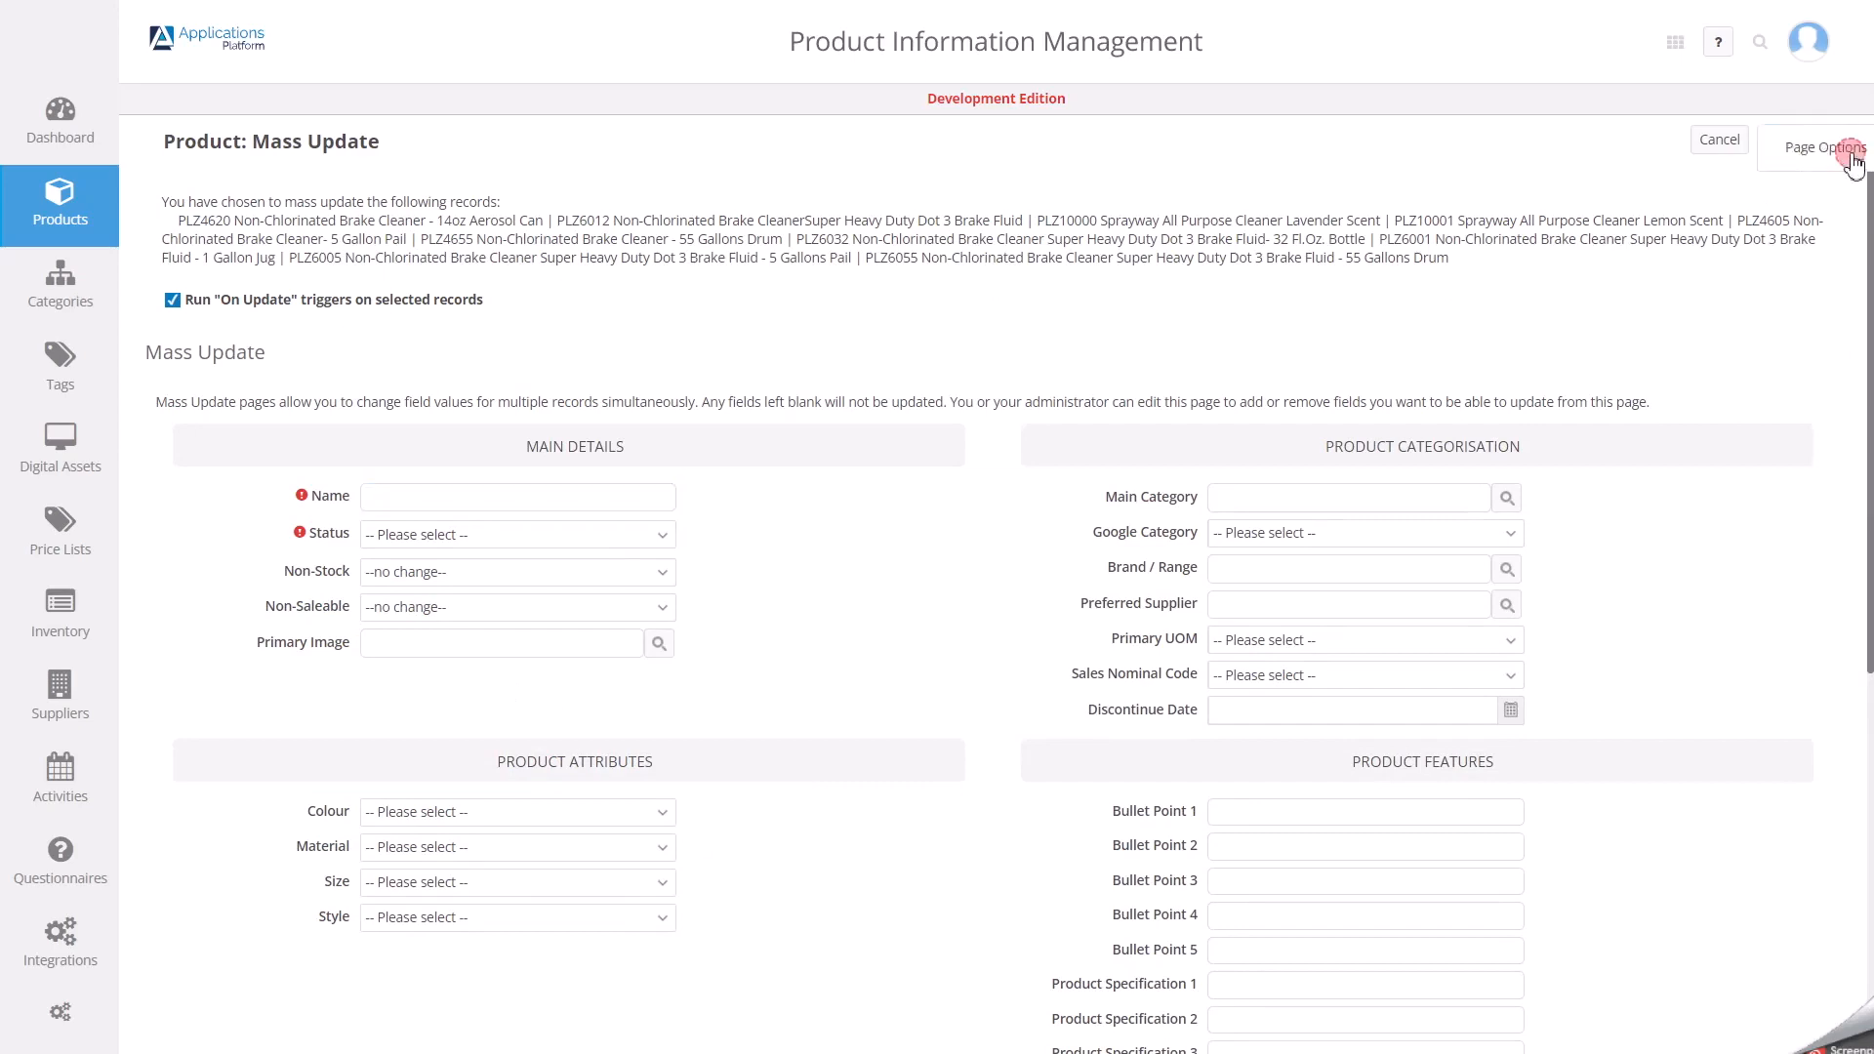
click(1760, 203)
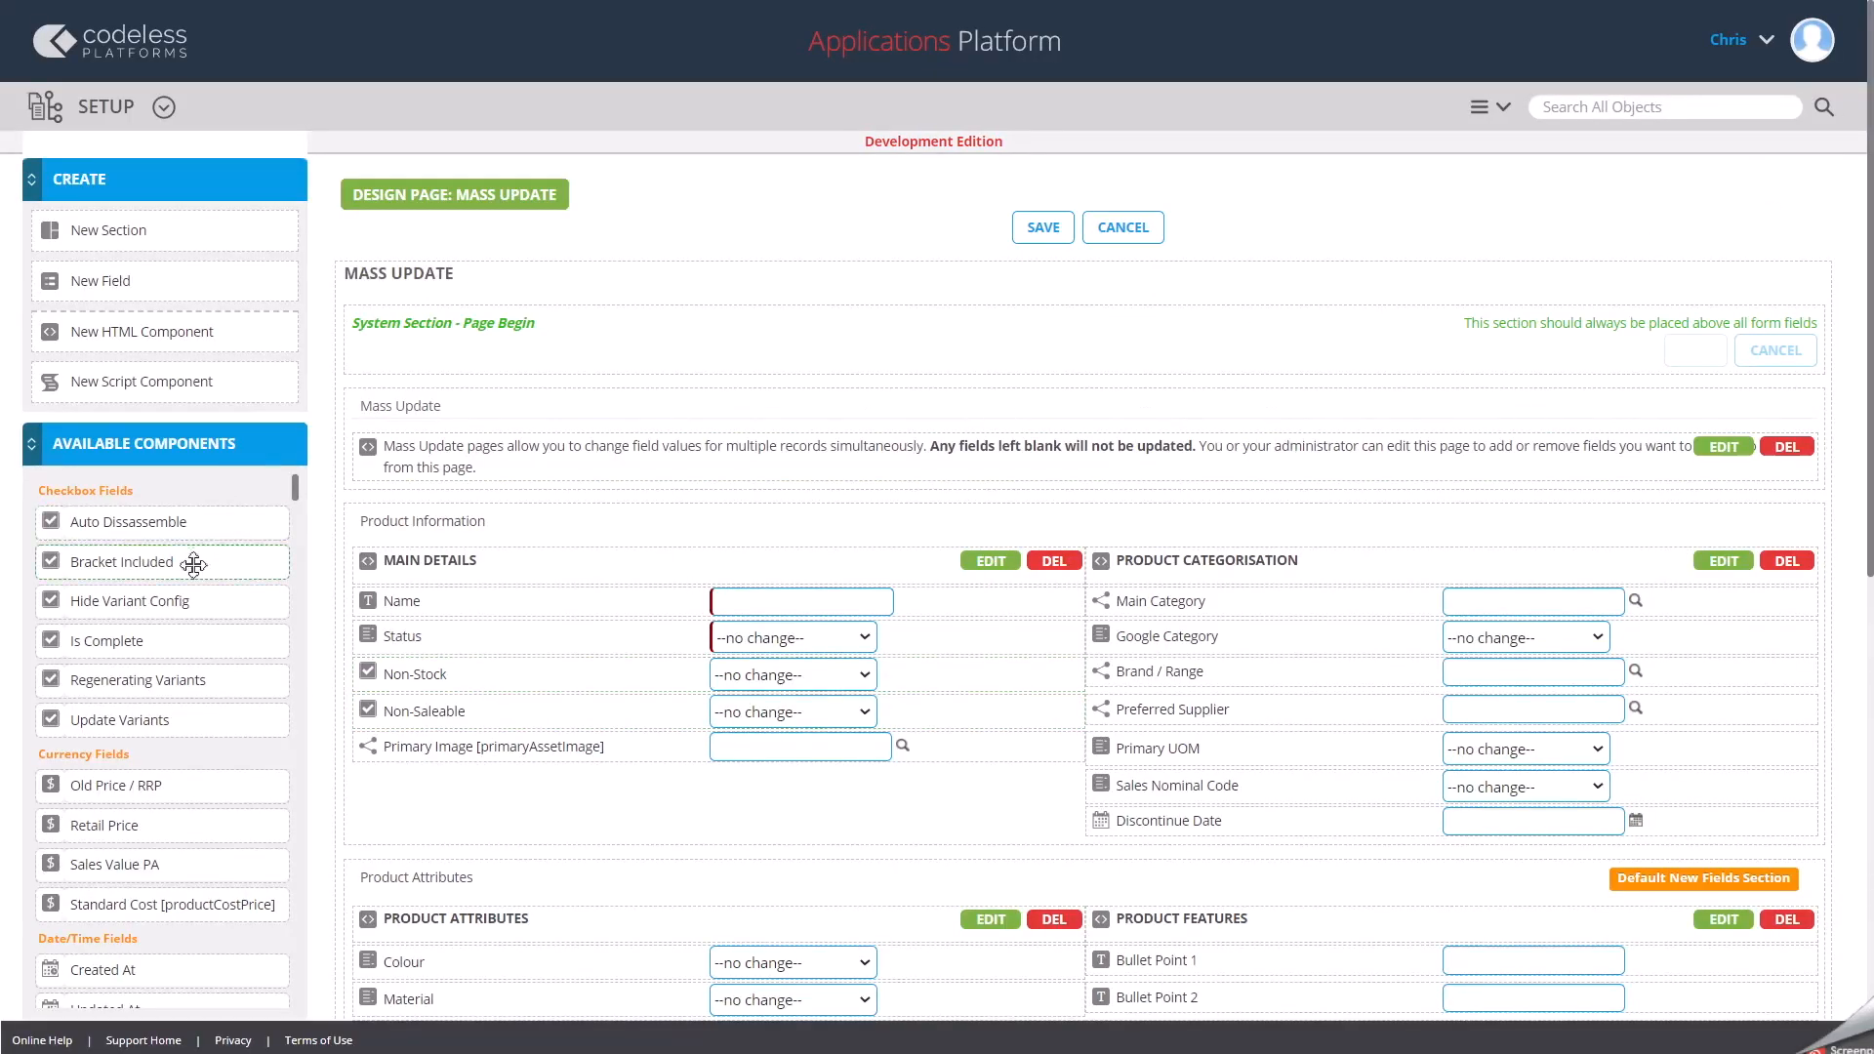
scroll(219, 557, down, 5)
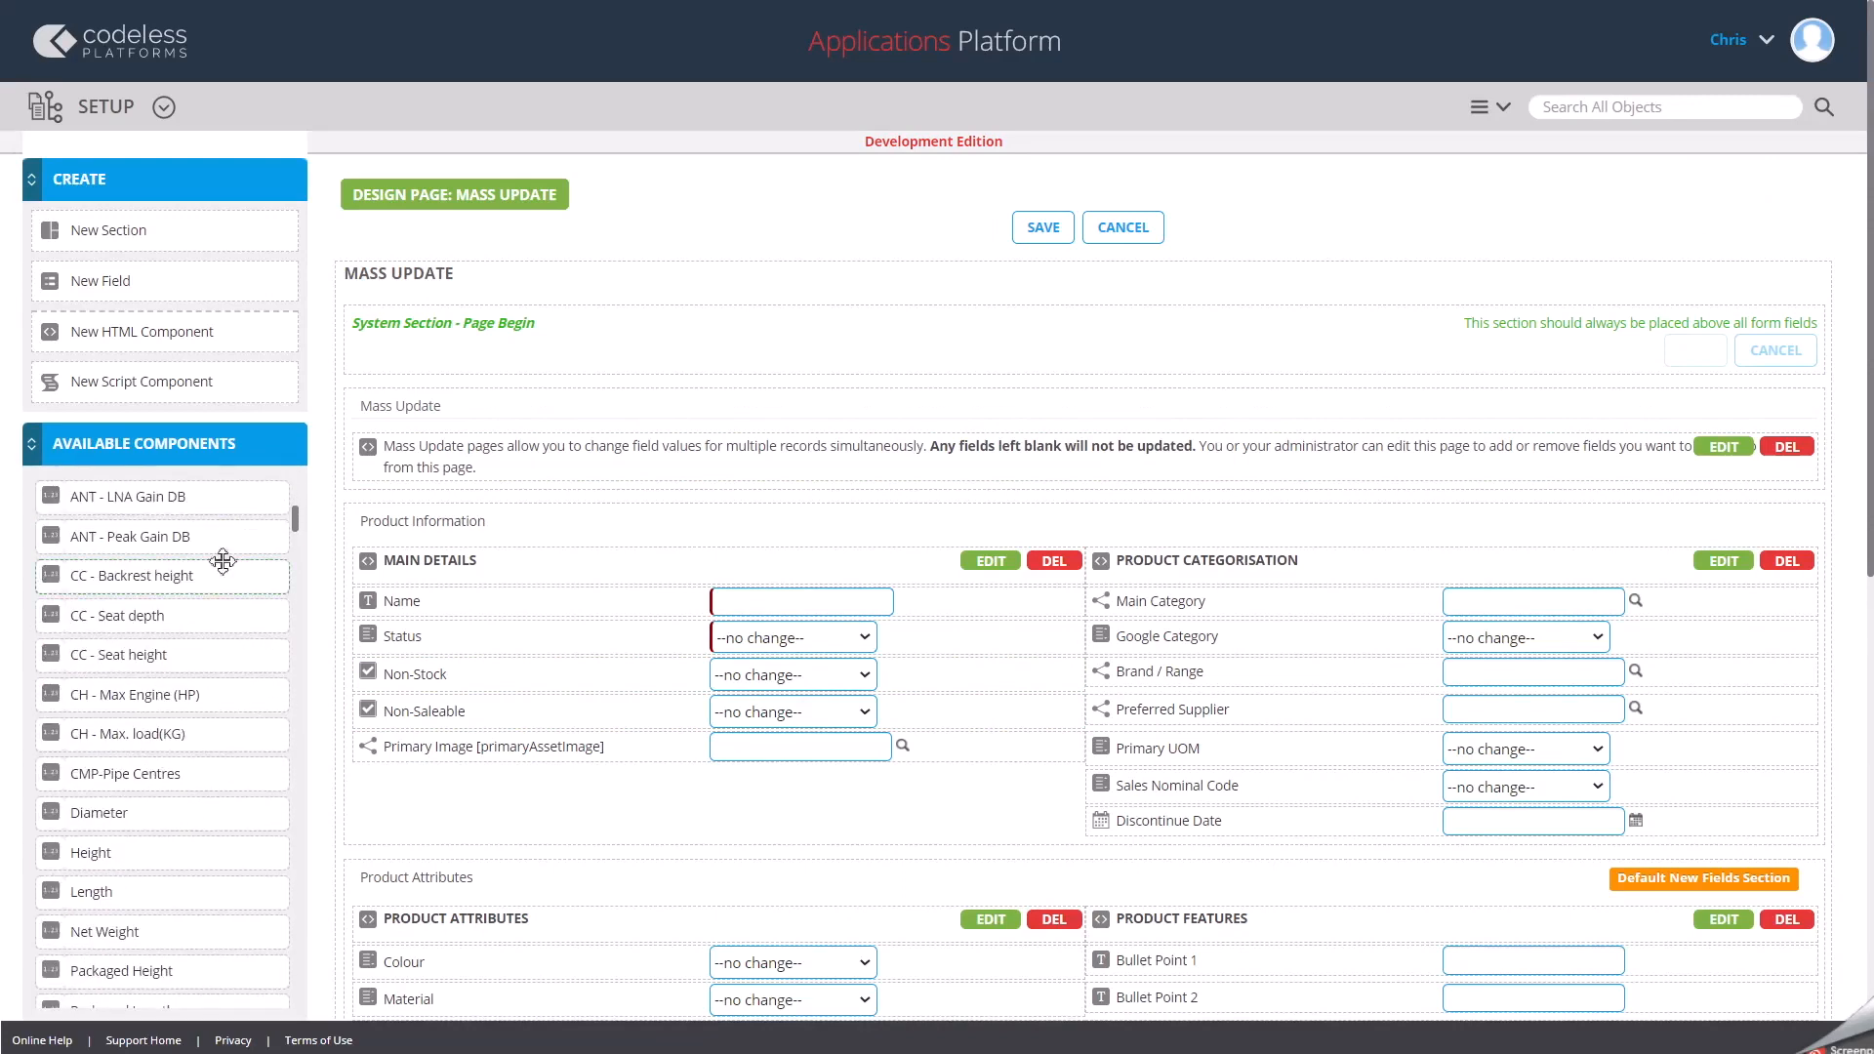
scroll(223, 560, up, 2)
scroll(224, 560, down, 3)
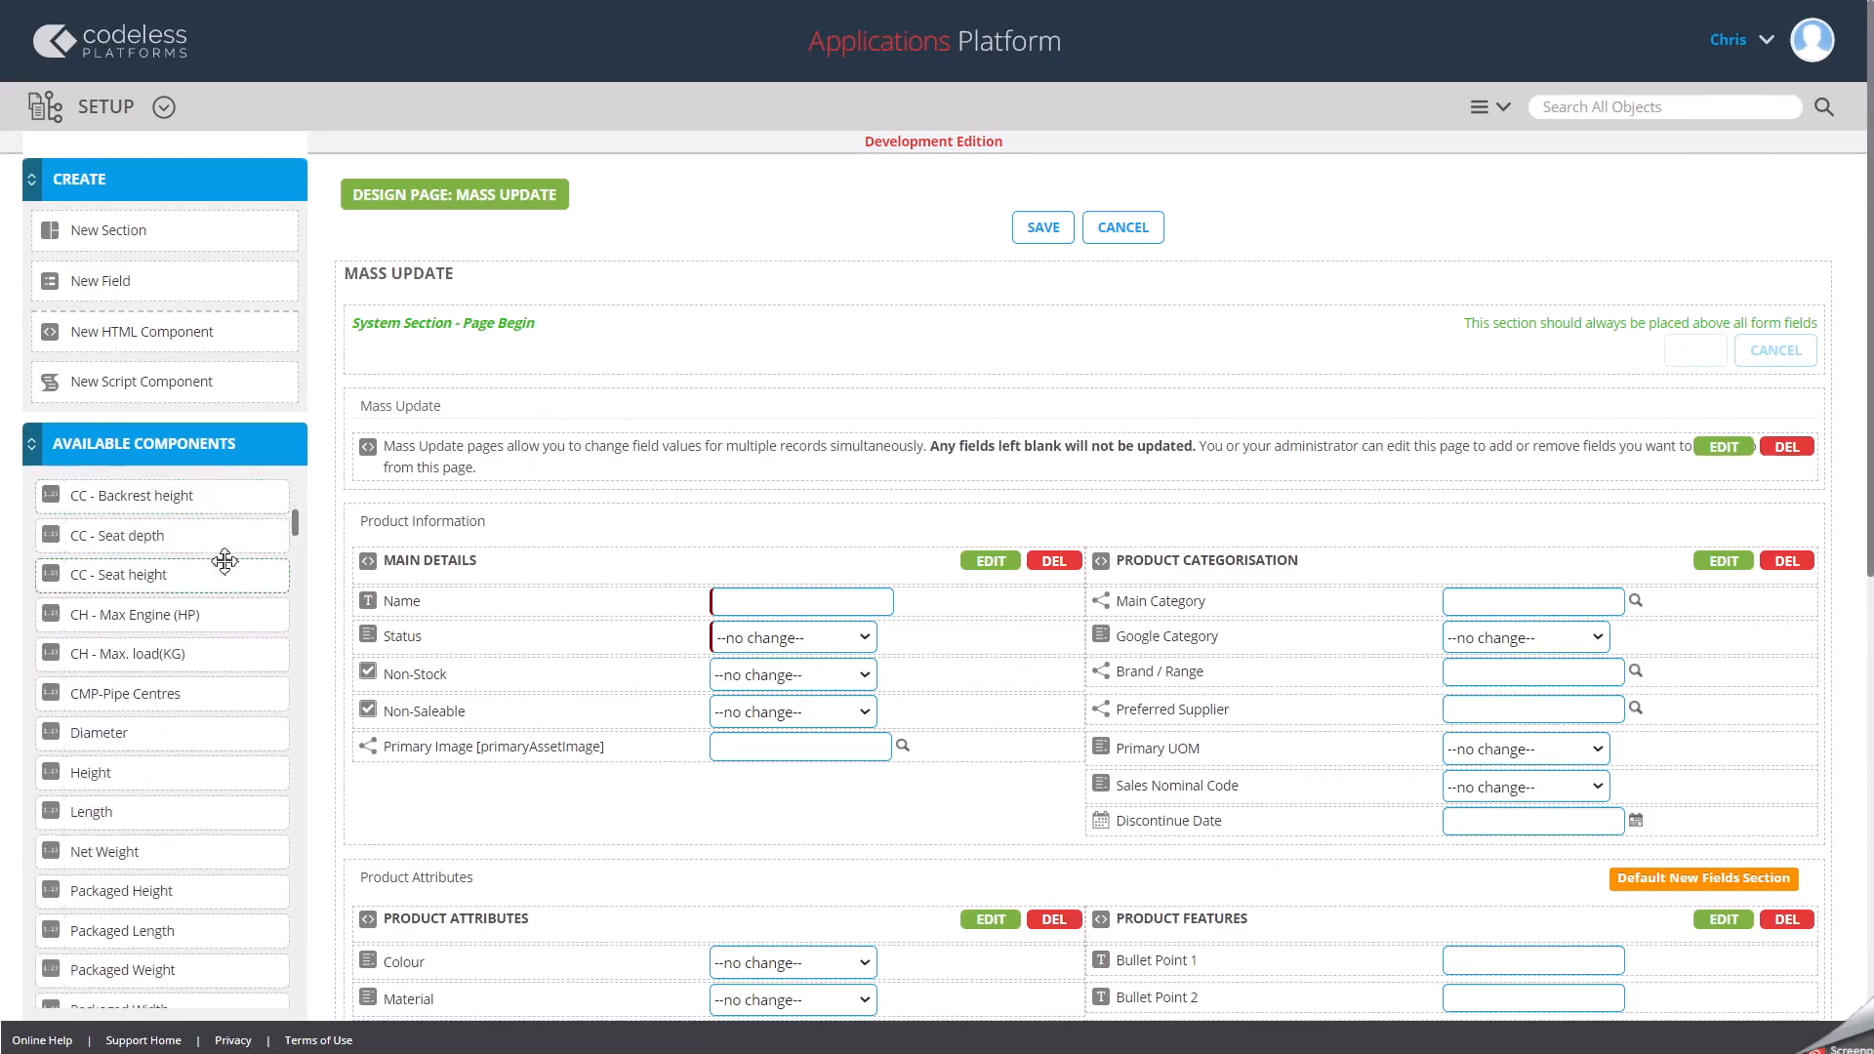
scroll(224, 560, down, 7)
drag(290, 563, 296, 661)
drag(297, 569, 318, 920)
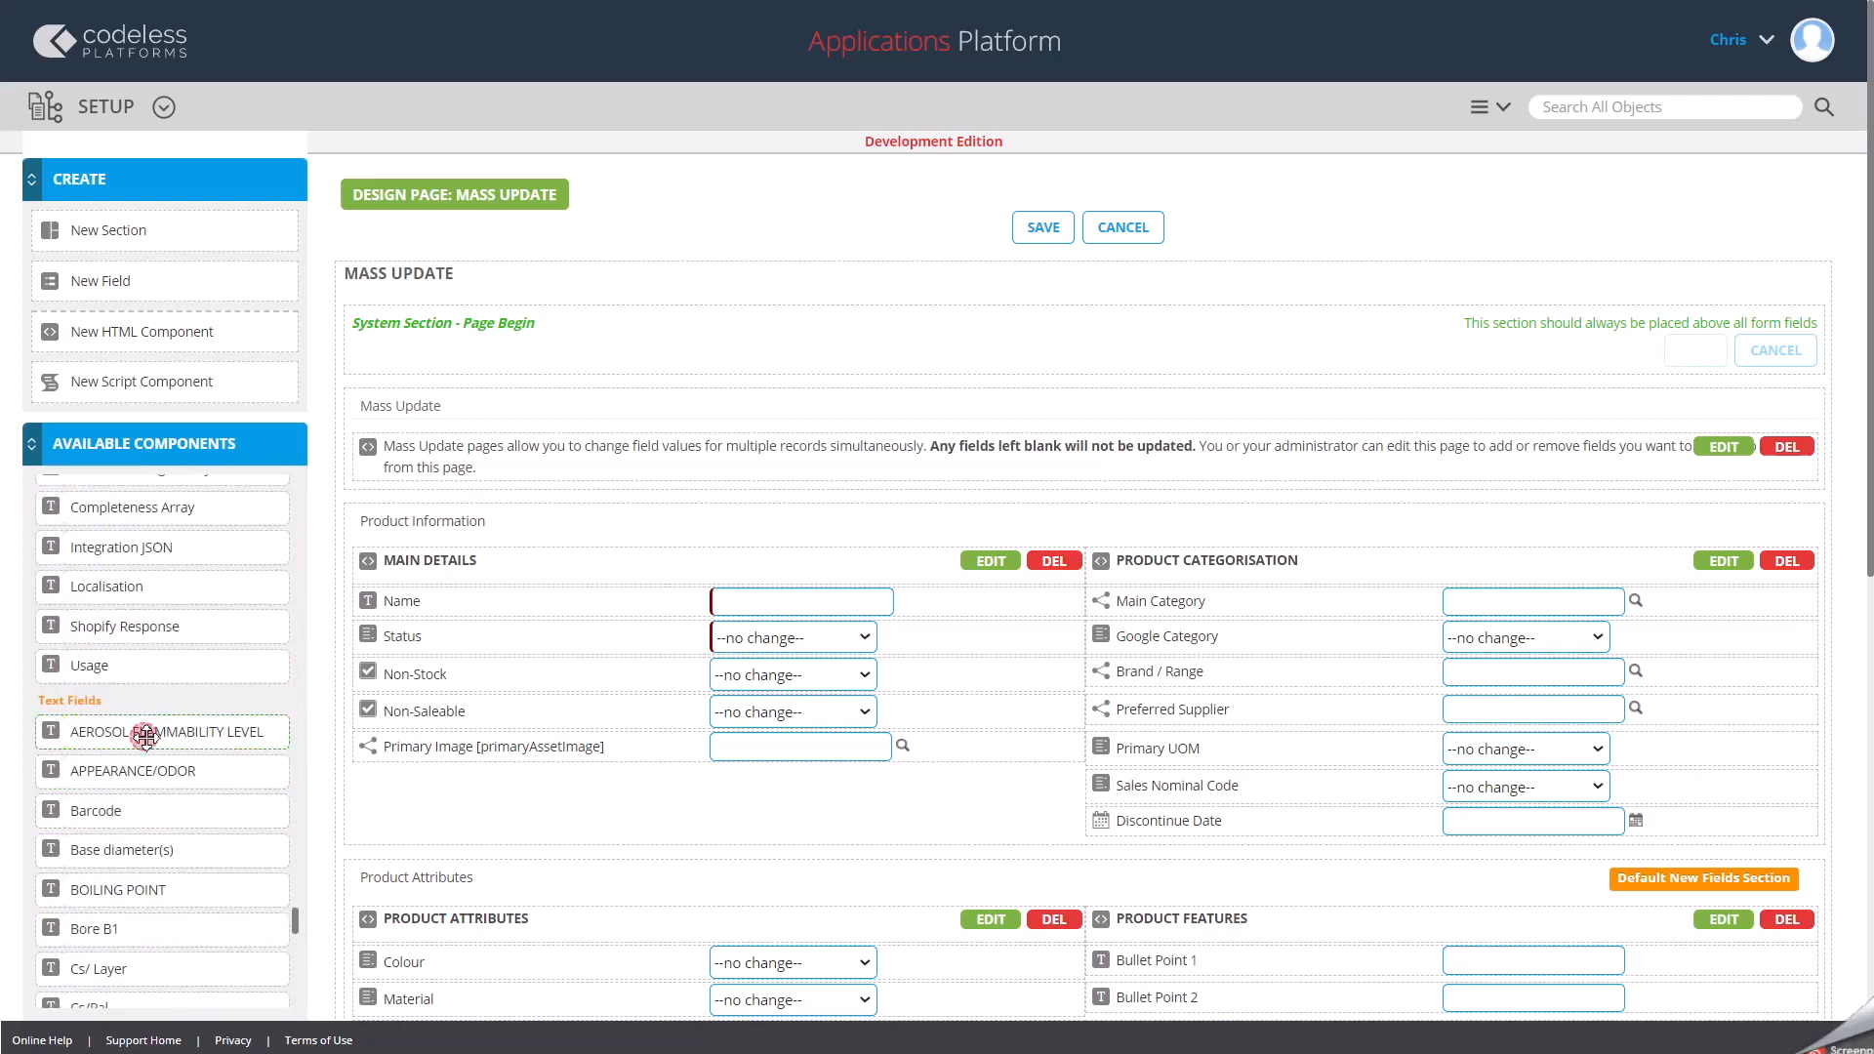
drag(147, 737, 476, 790)
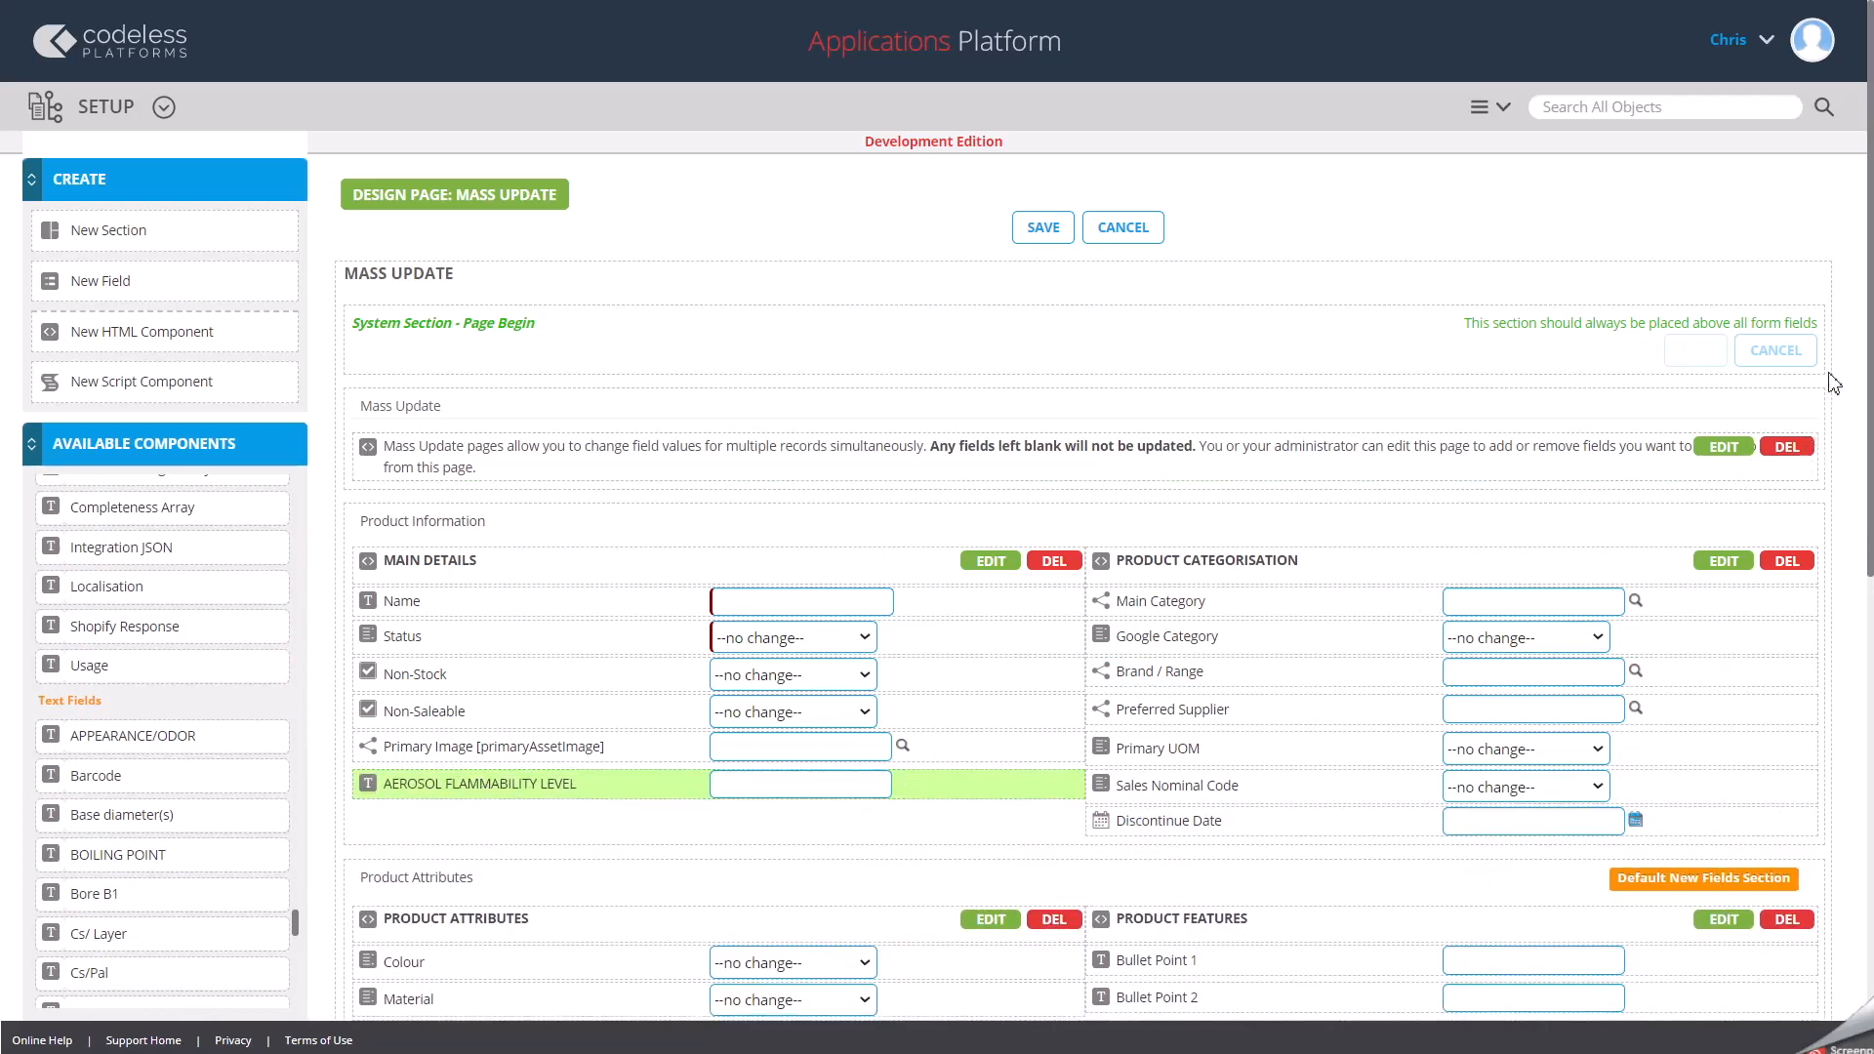
click(1052, 228)
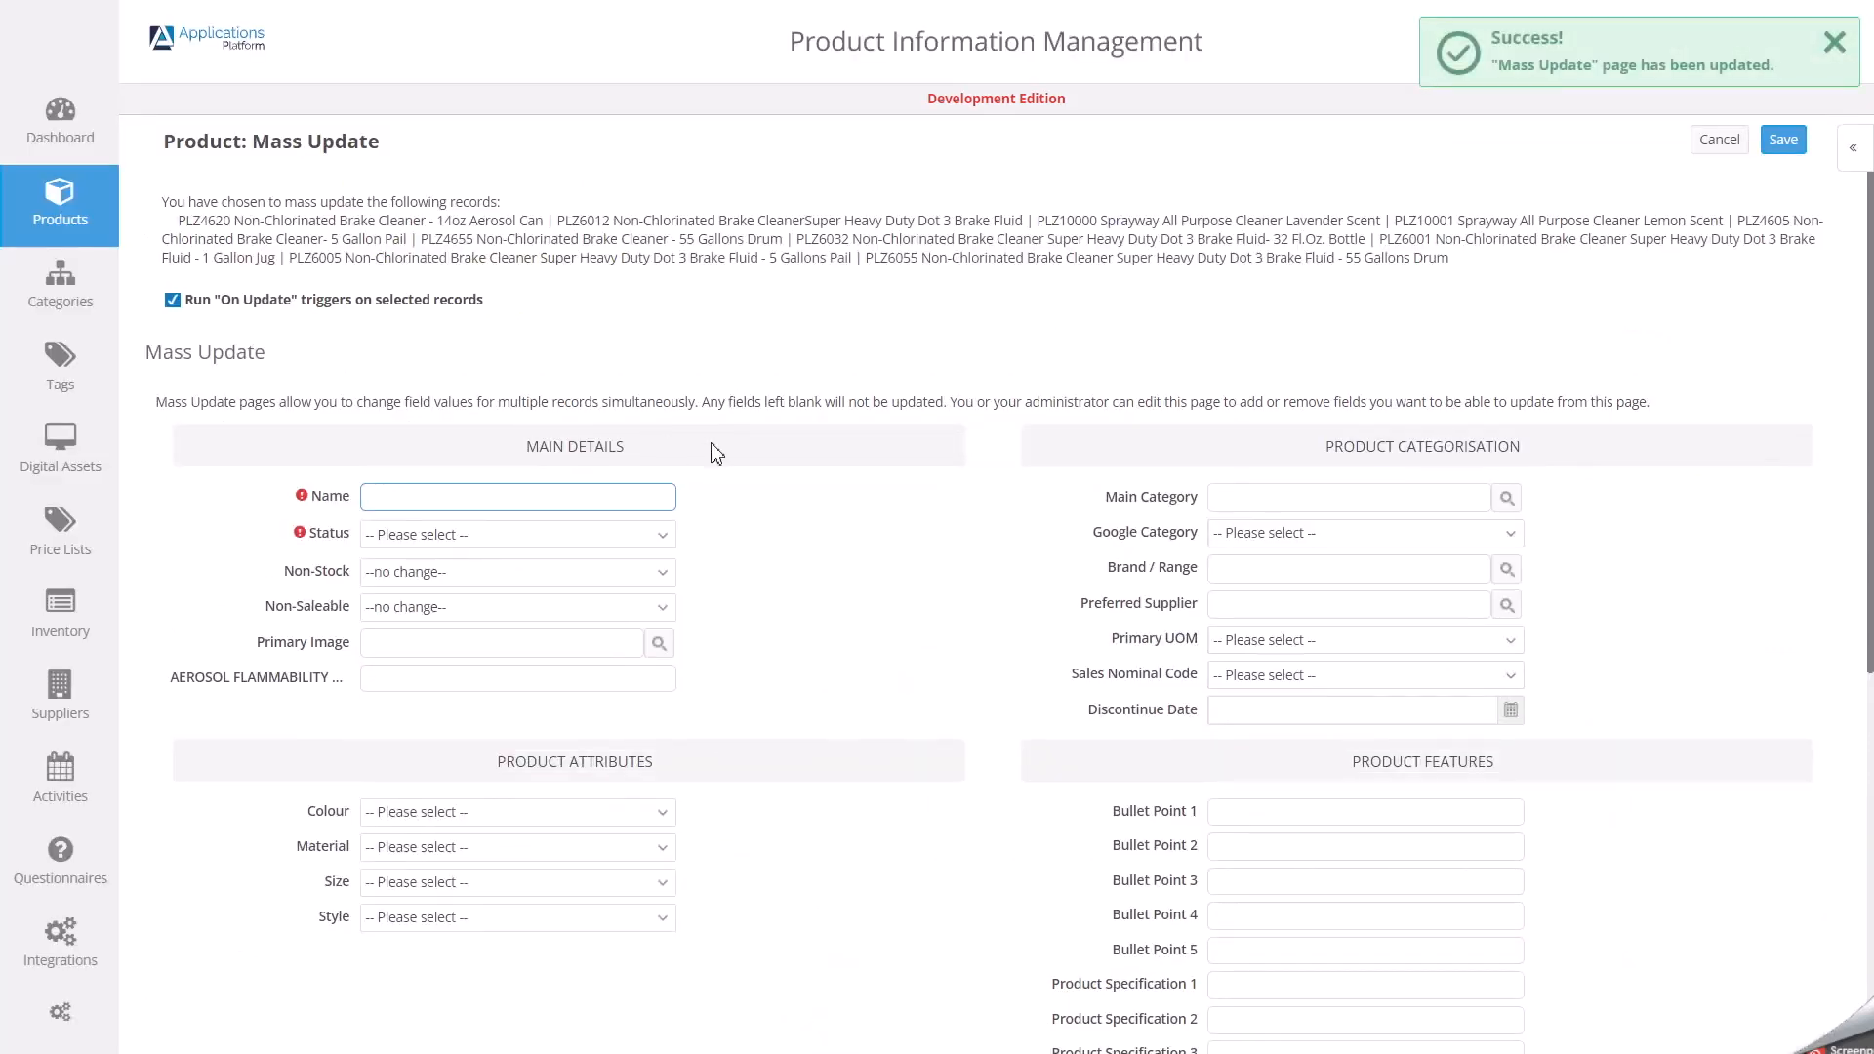
Set AEROSOL FLAMMABILITY LEVEL to zxszsnn for the selected products and save the mass update.
click(388, 680)
text(z)
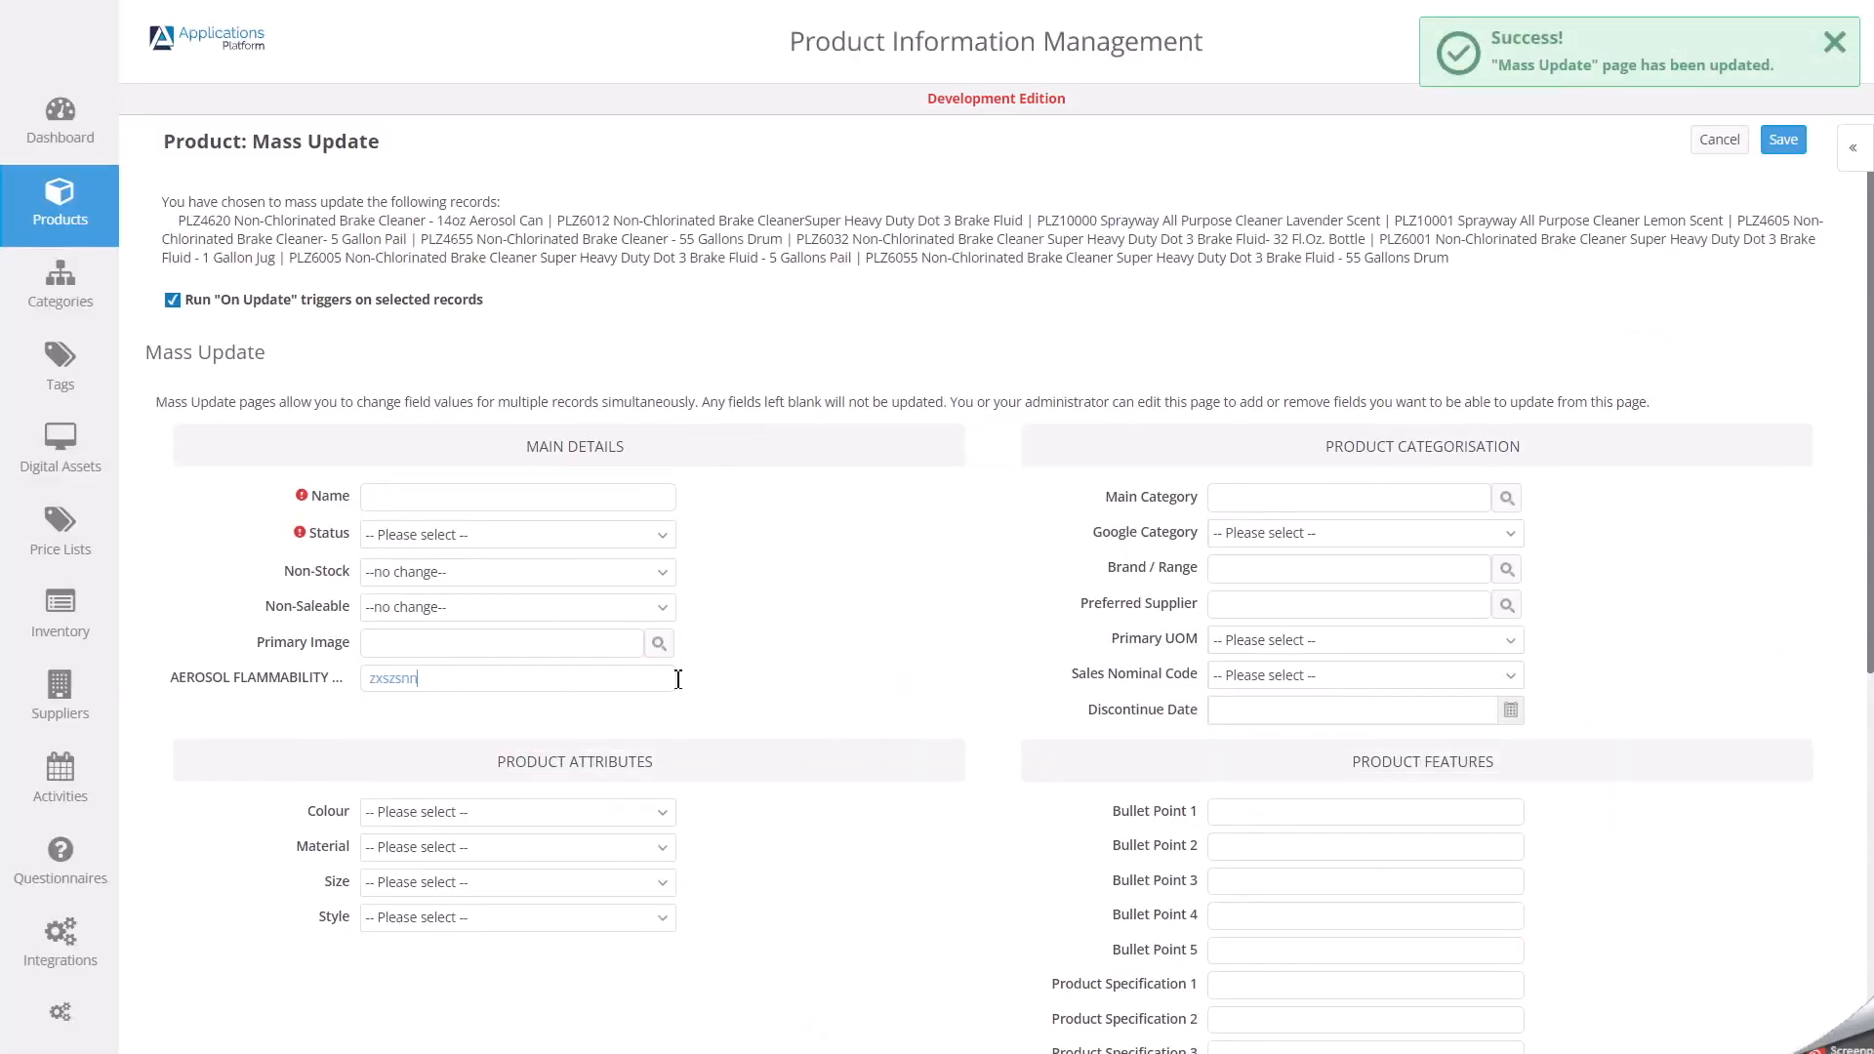
text(xszsnn)
click(1783, 140)
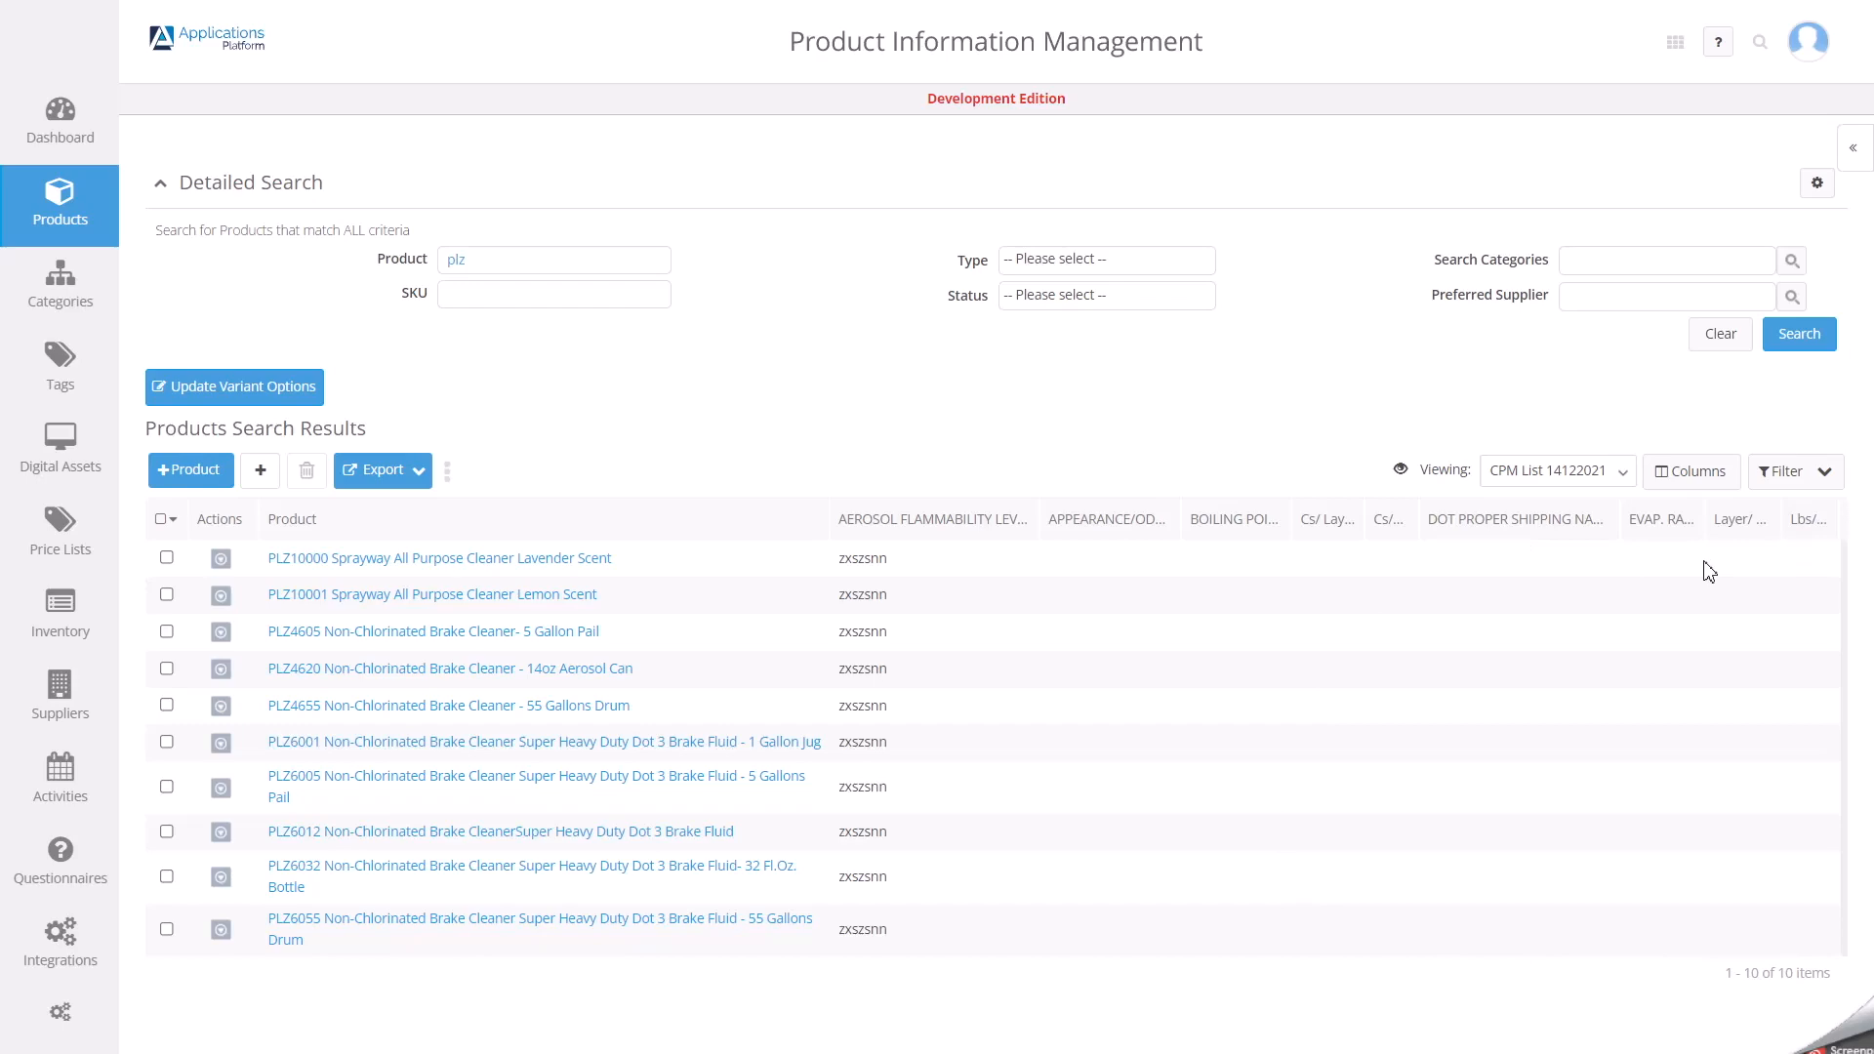
Open product PLZ10000 Sprayway All Purpose Cleaner Lavender Scent and check its AEROSOL FLAMMABILITY LEVEL attribute.
click(355, 557)
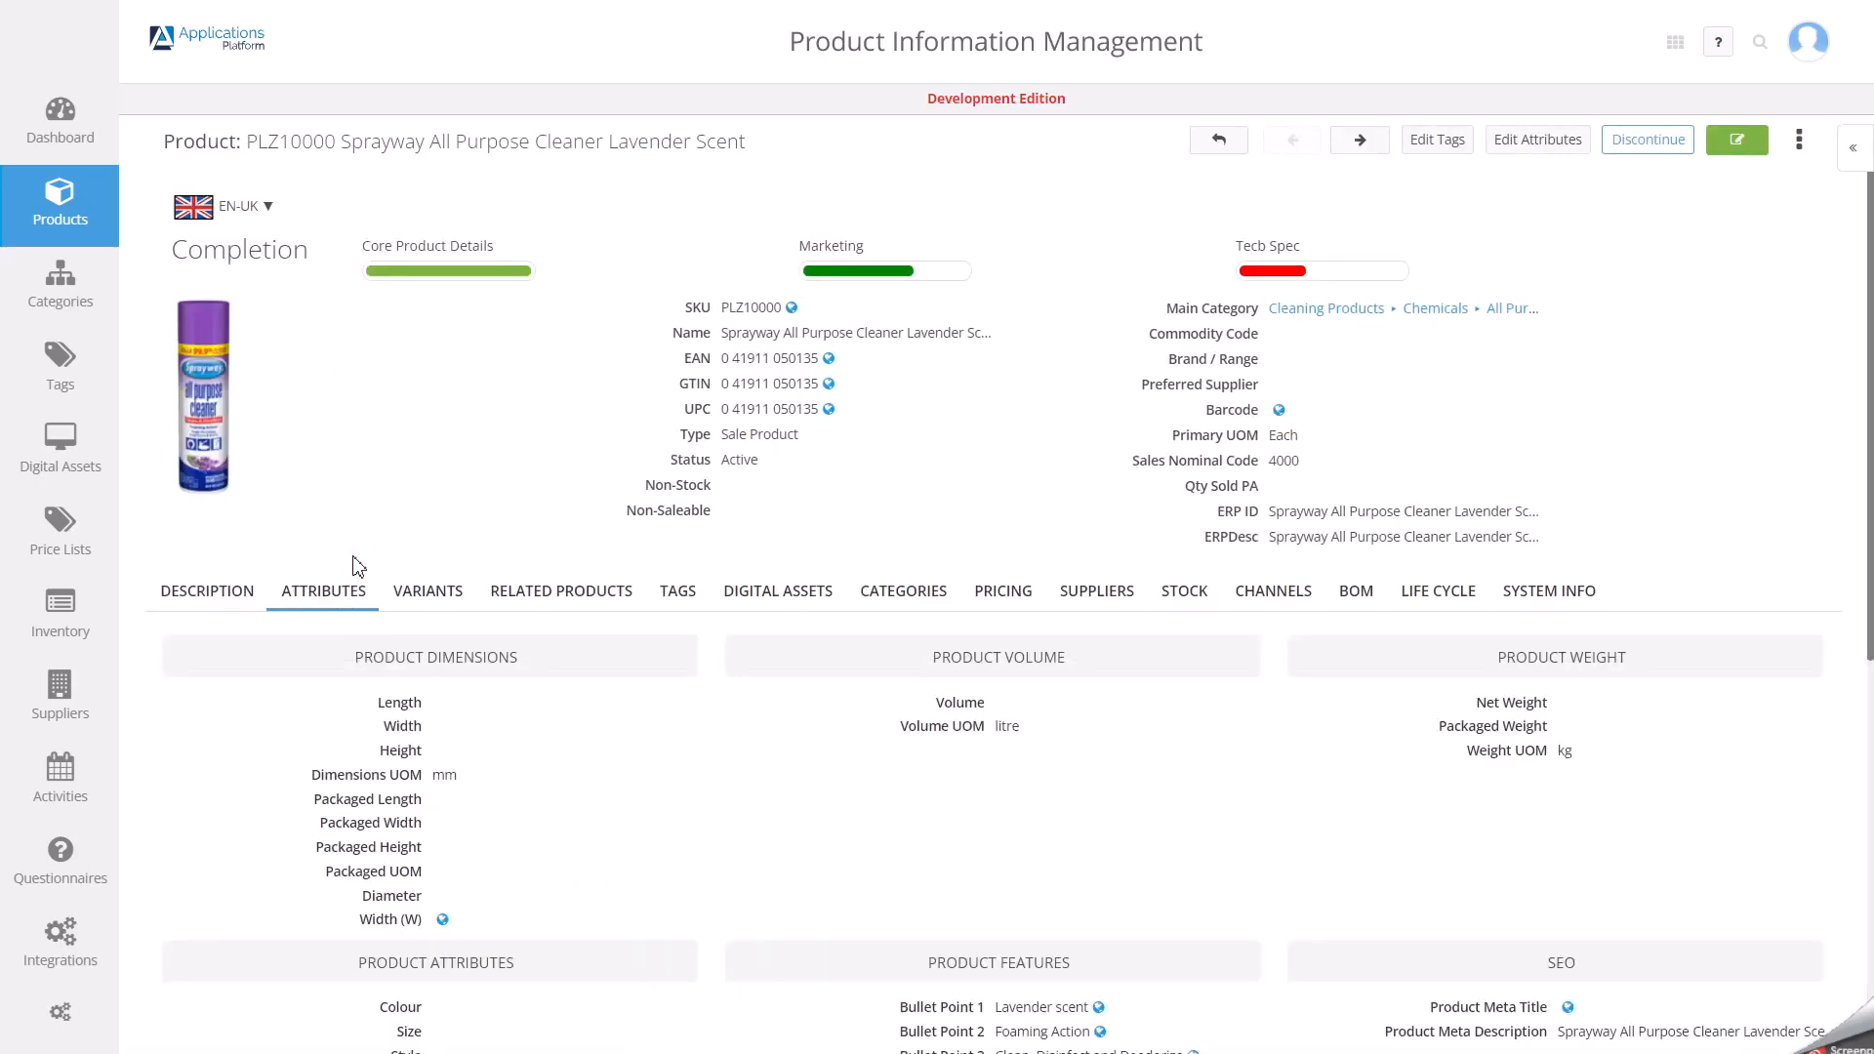
scroll(632, 522, down, 7)
drag(432, 905, 487, 919)
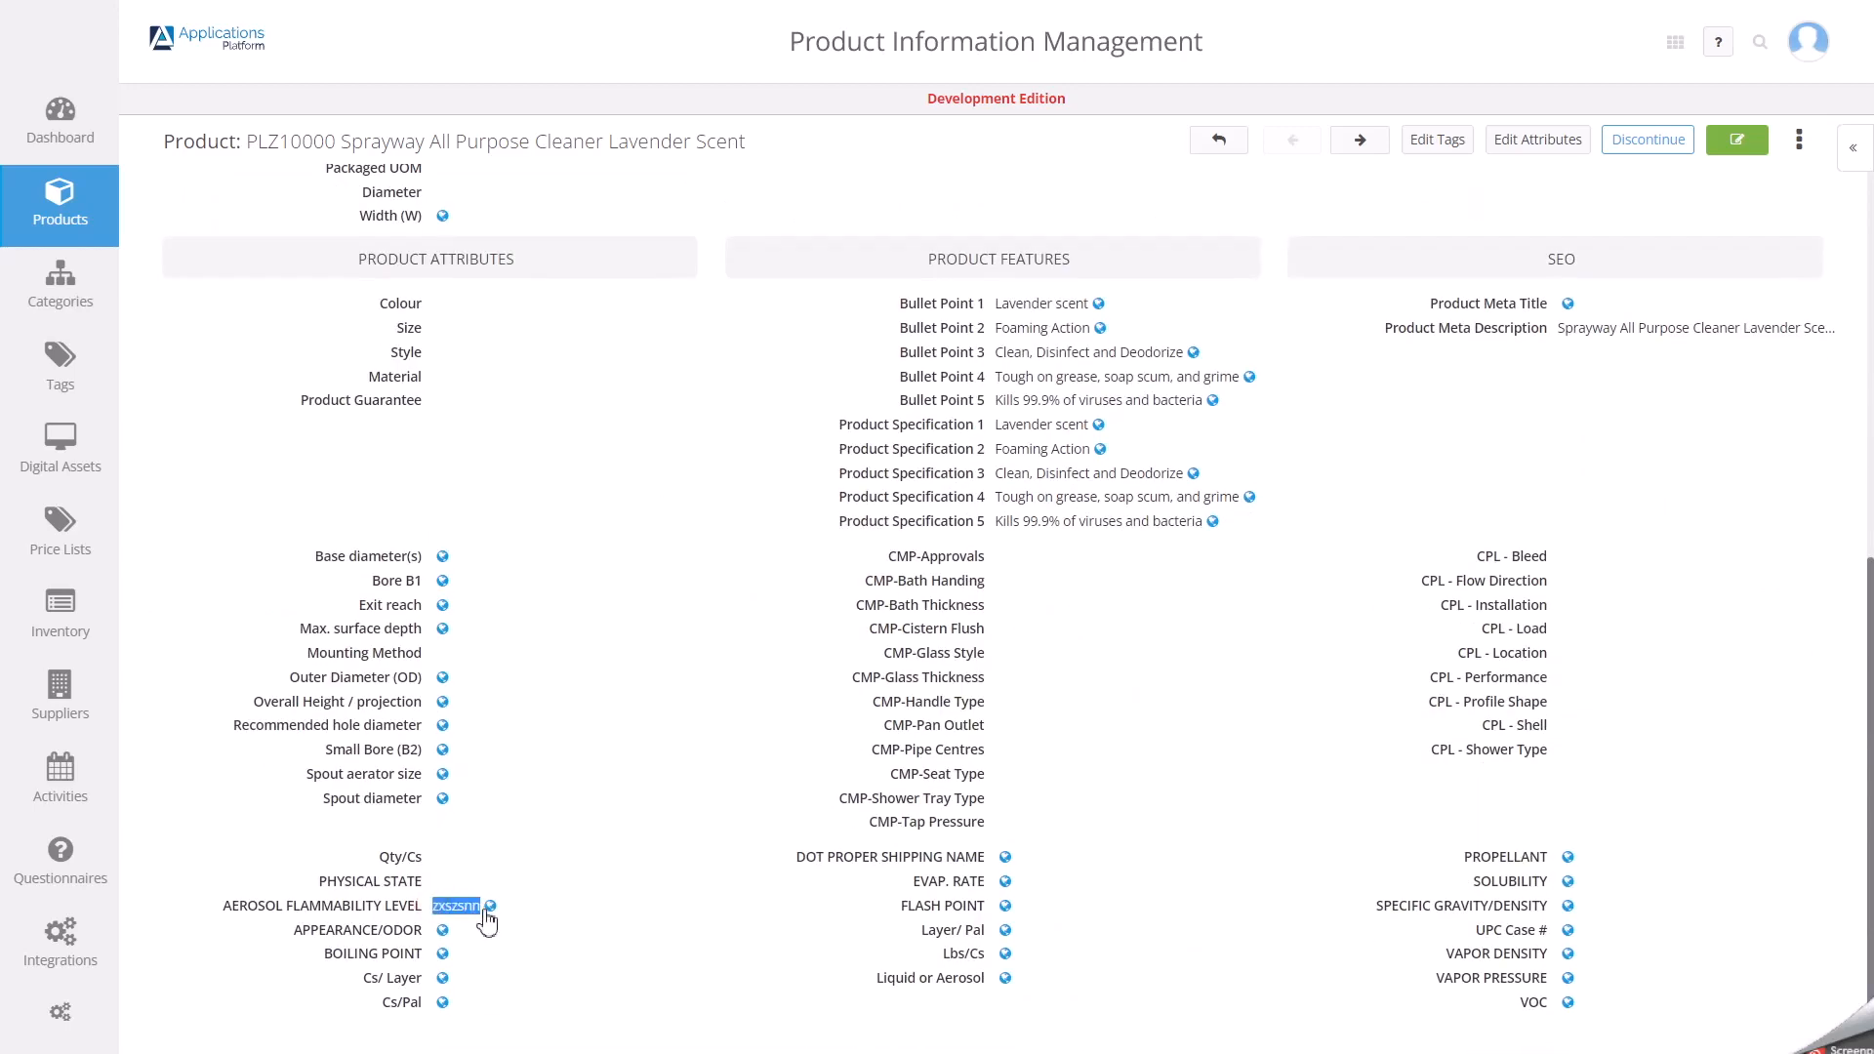